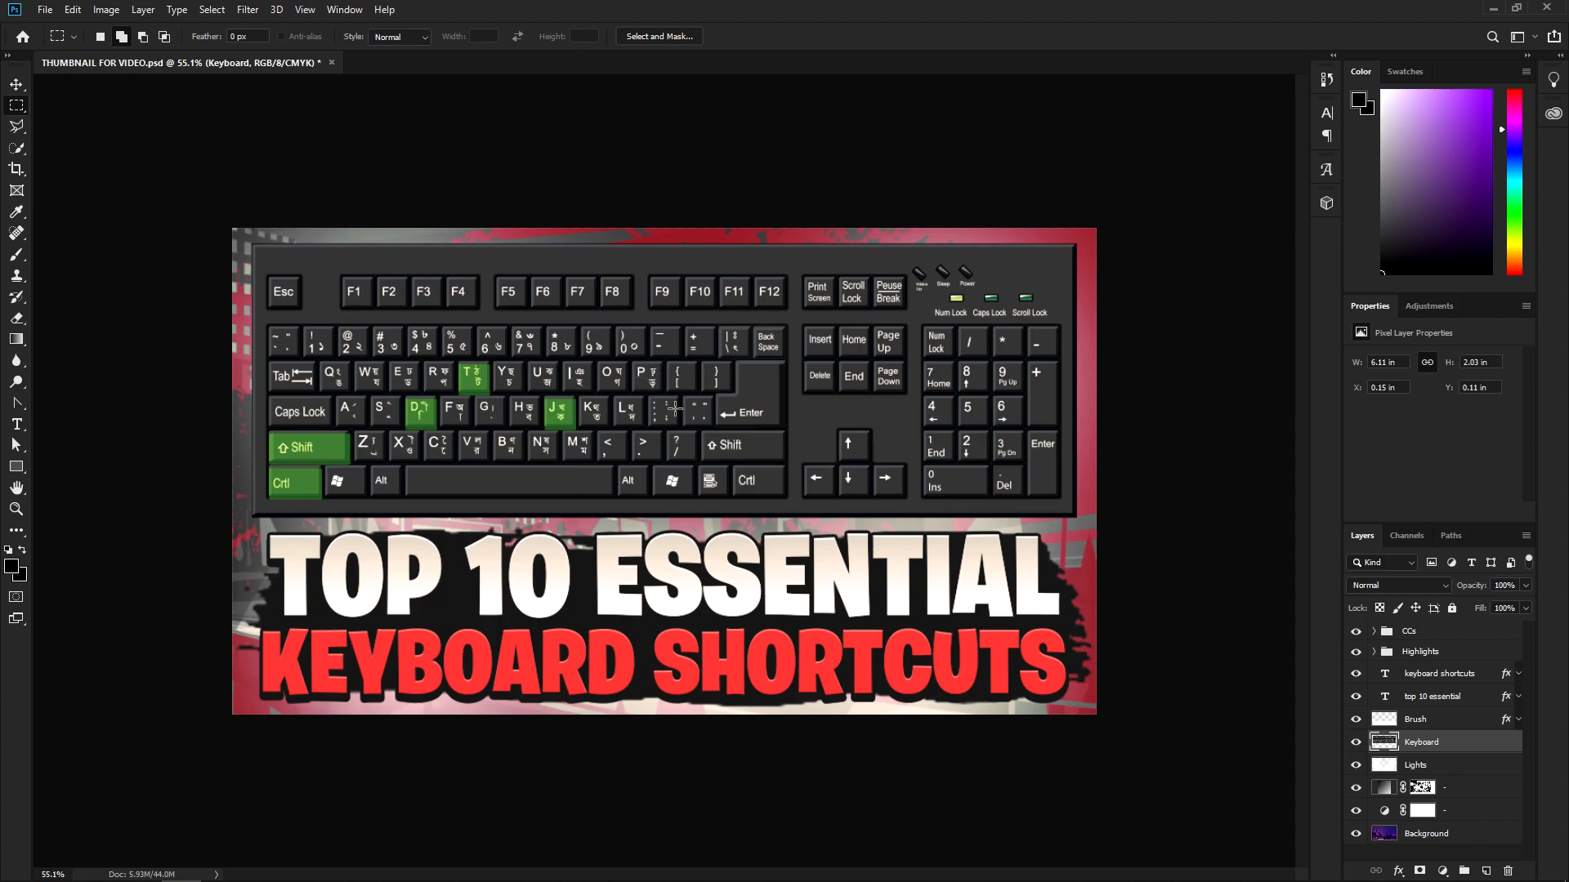
Examine the keyboard artwork up close around the arrow keys and F12, and review the whole thumbnail
scroll(675, 408, up, 8)
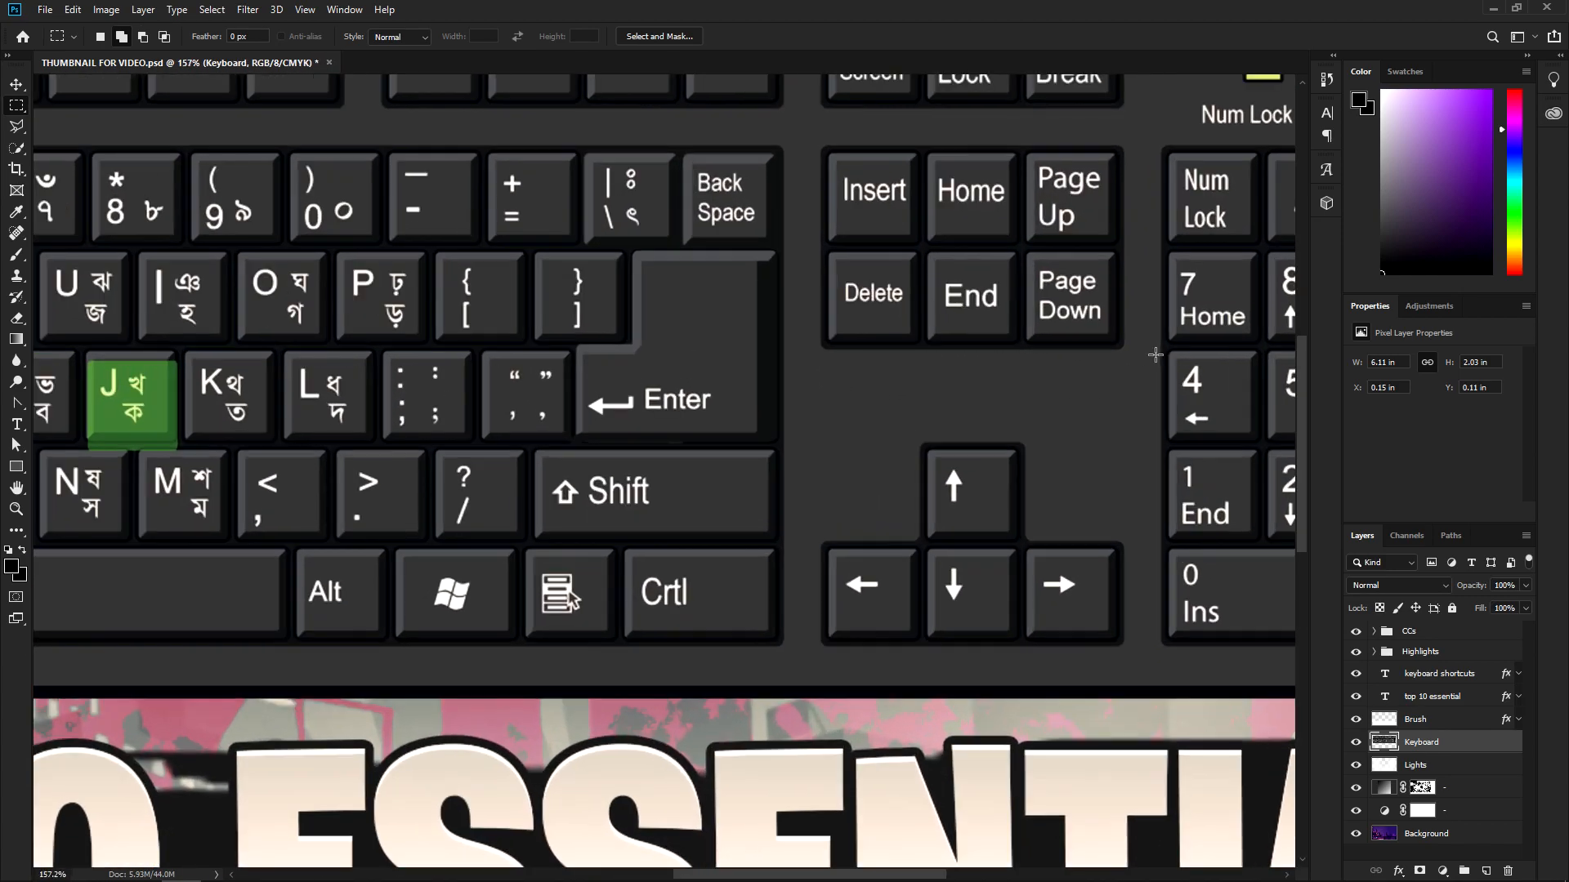
scroll(1132, 422, up, 4)
scroll(431, 454, up, 3)
scroll(441, 455, down, 17)
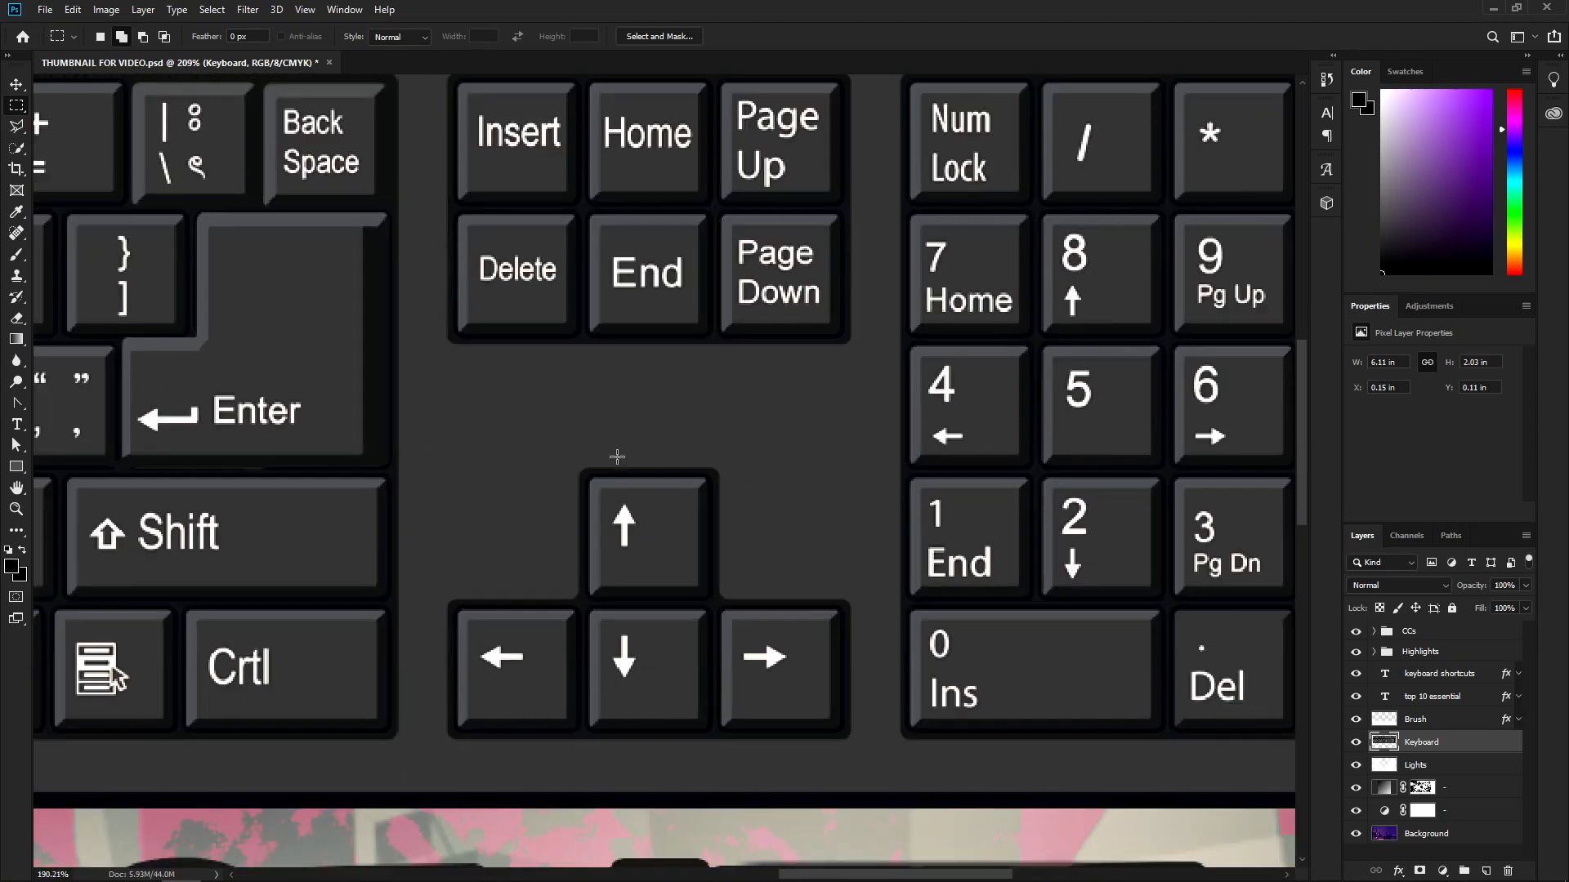
scroll(650, 449, down, 5)
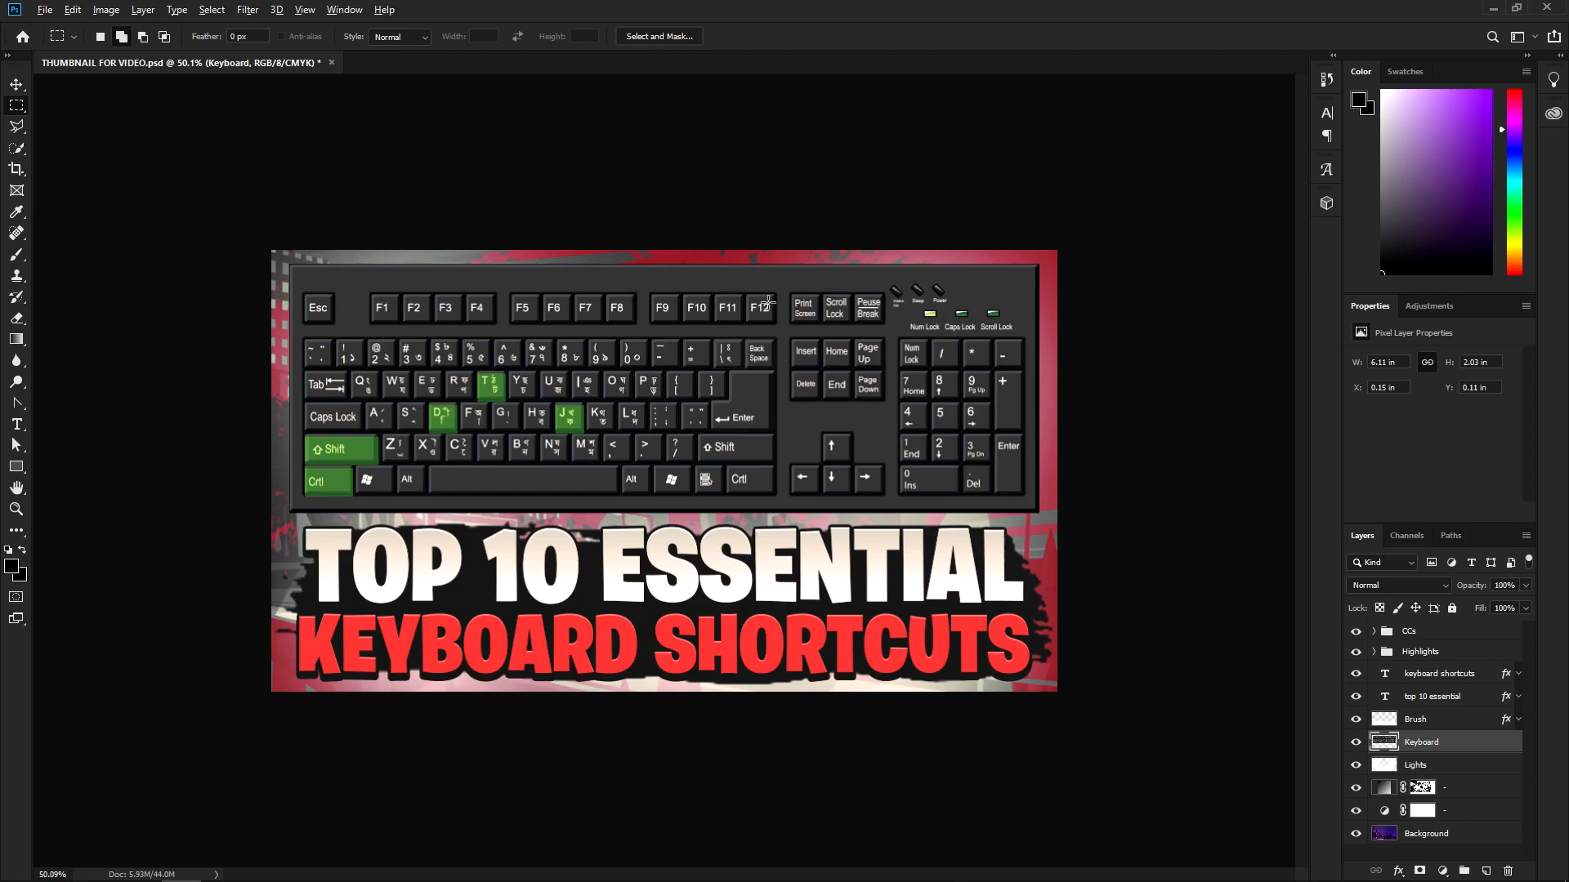
scroll(761, 298, up, 6)
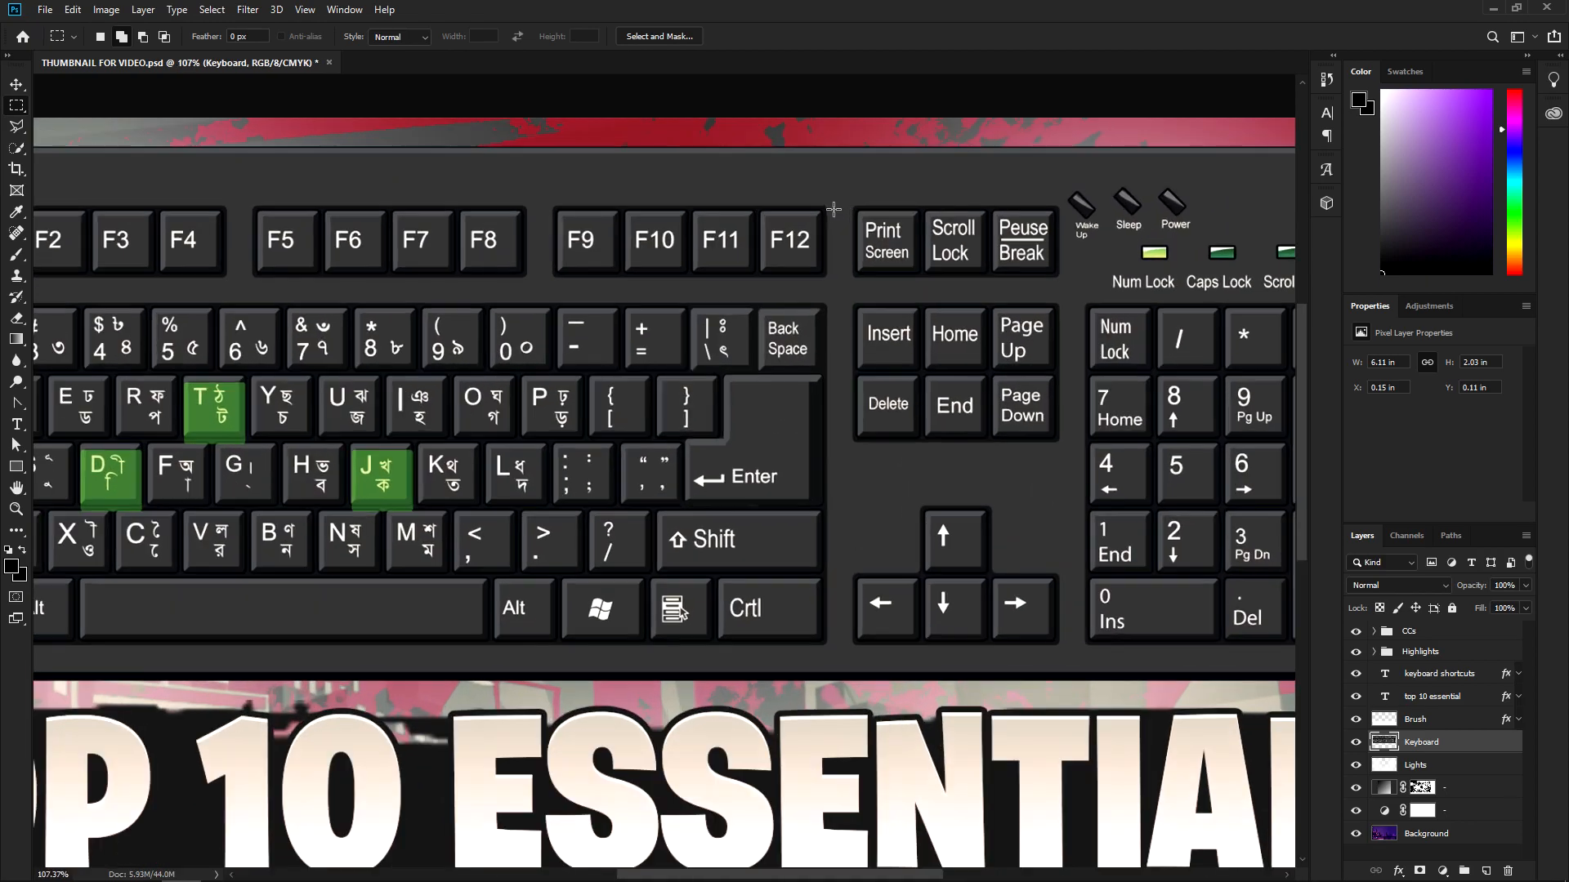
scroll(806, 222, up, 4)
scroll(797, 294, down, 3)
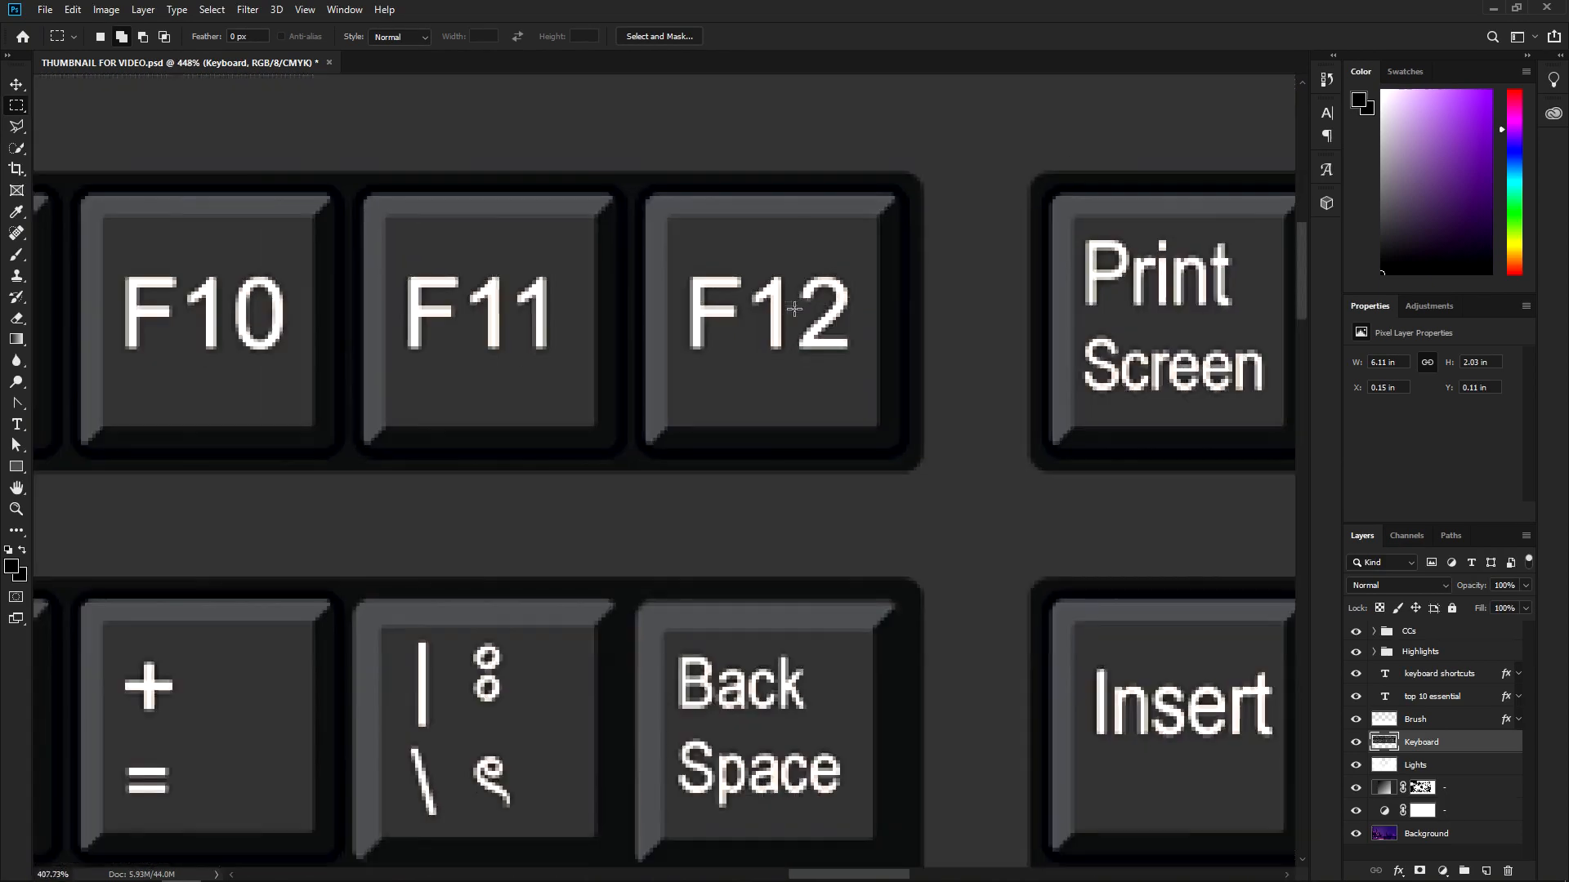
scroll(792, 303, down, 5)
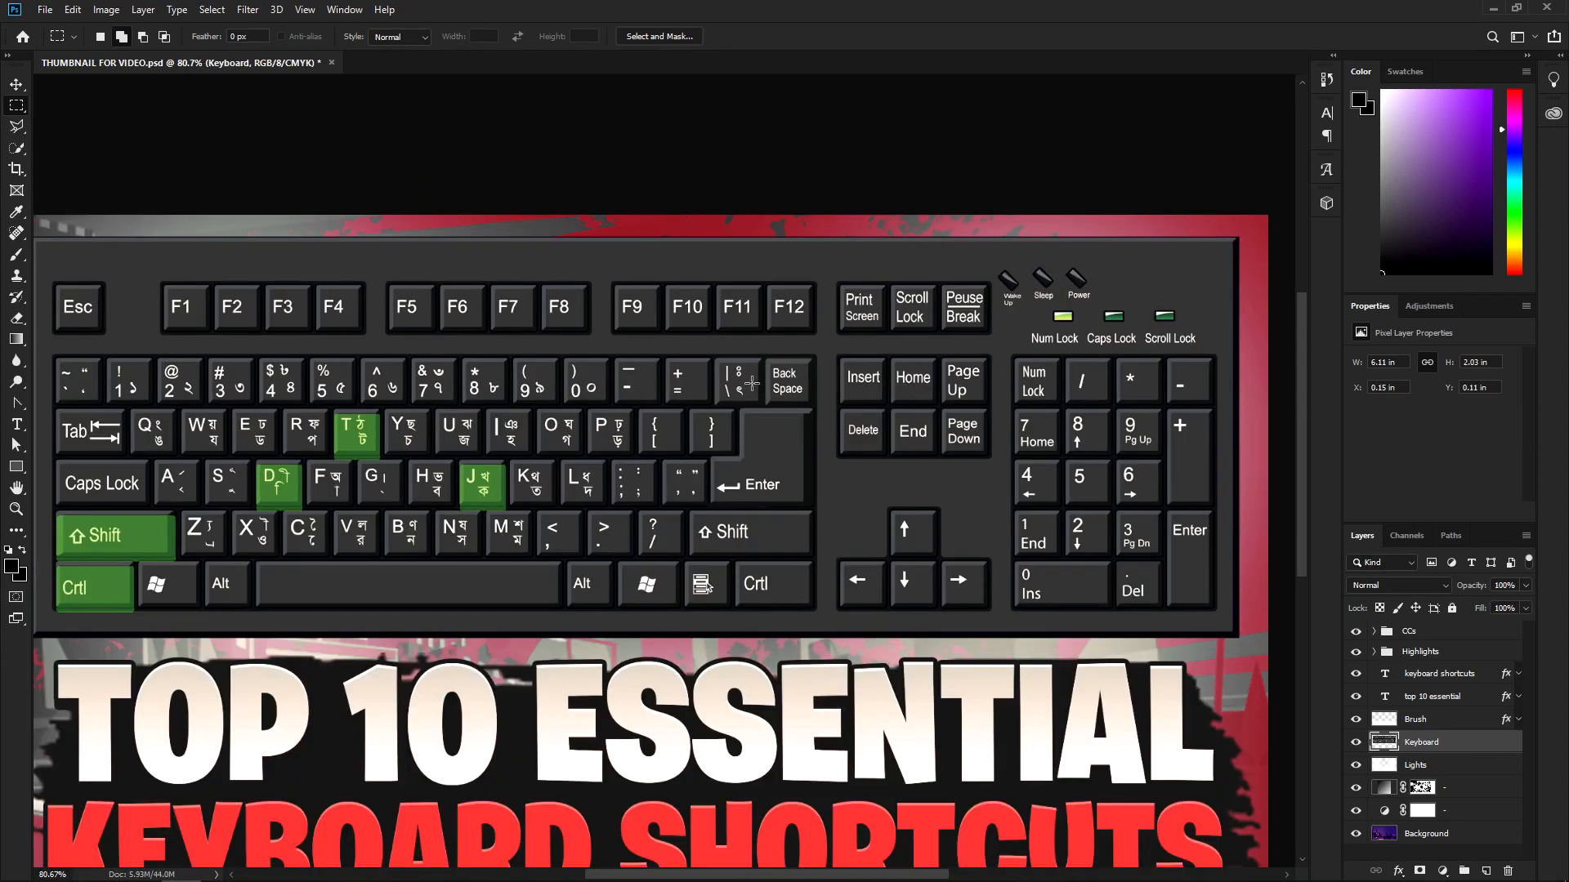
key(ctrl+plus)
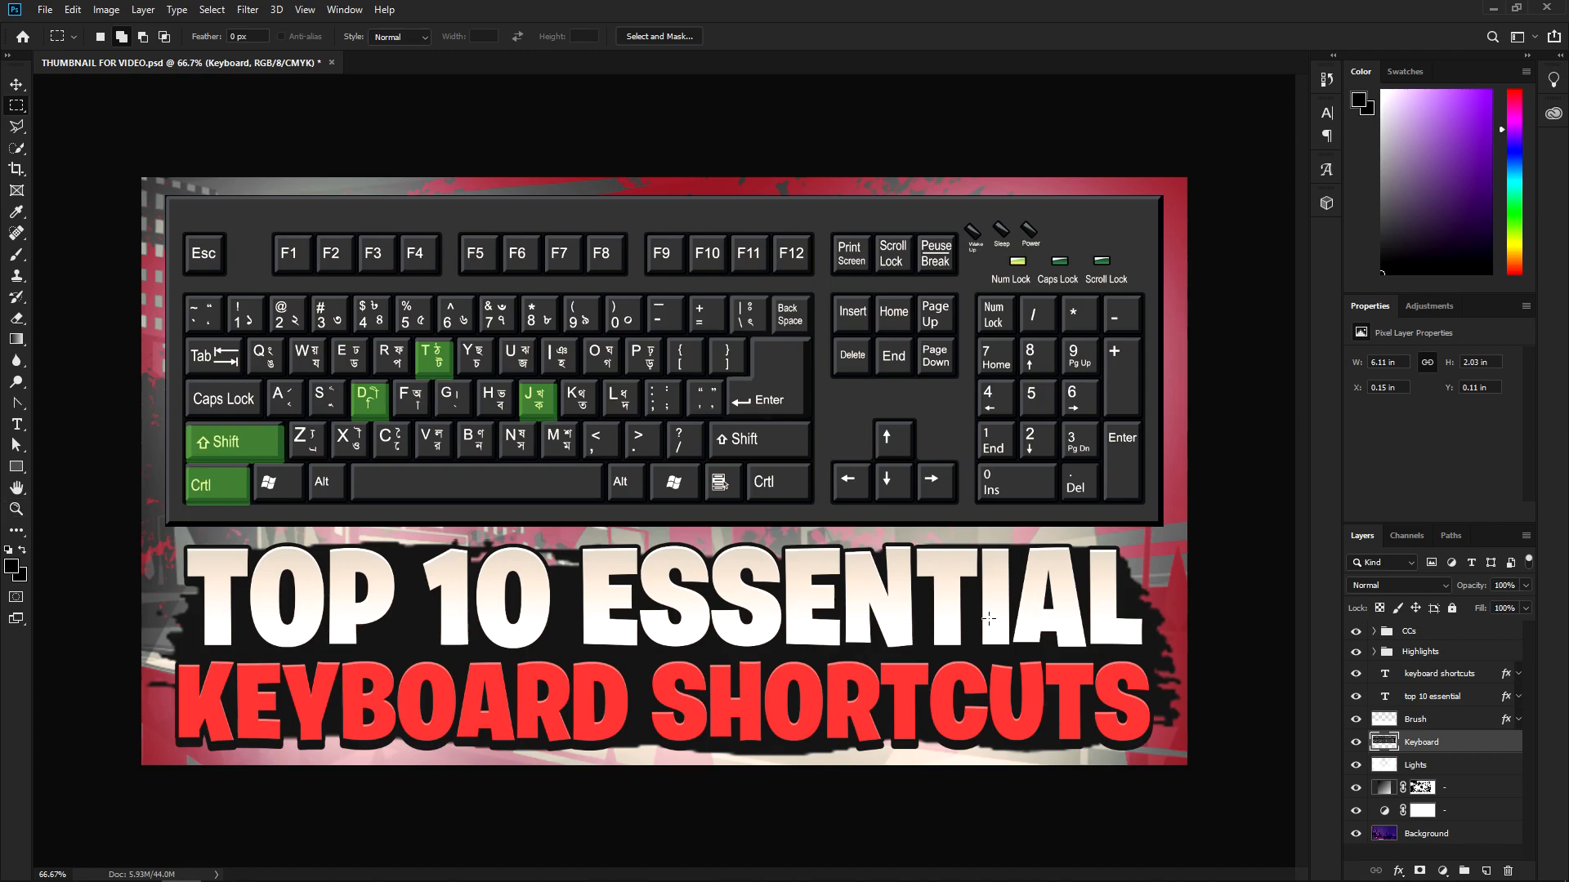
Use the Zoom tool to inspect the F9–F12 keys at 200% and view the whole thumbnail at a very small scale
click(15, 510)
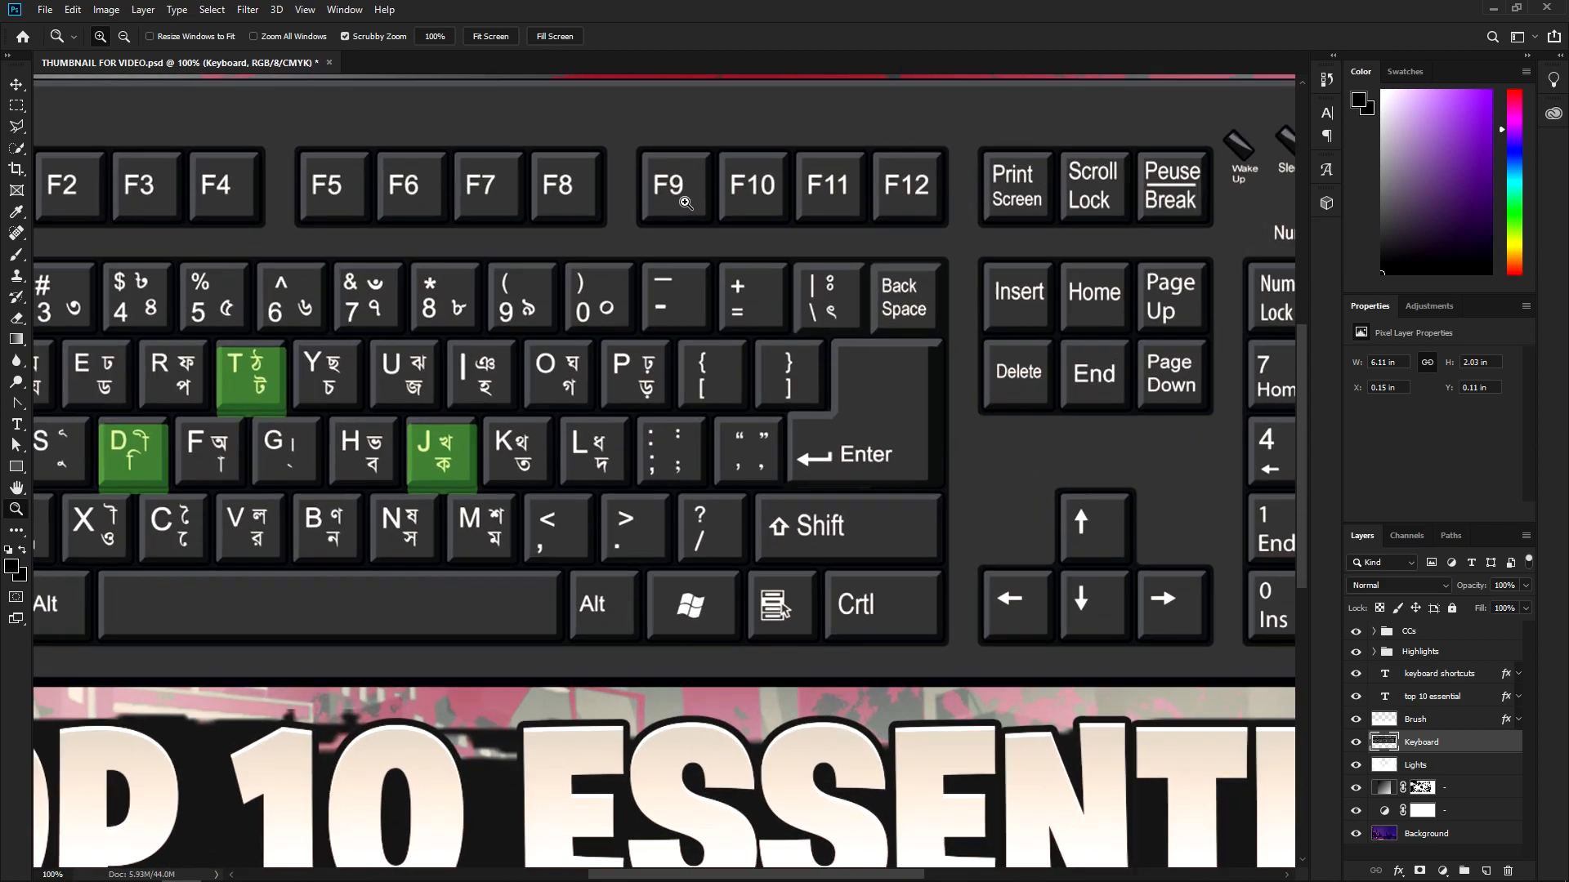
drag(642, 269, 695, 214)
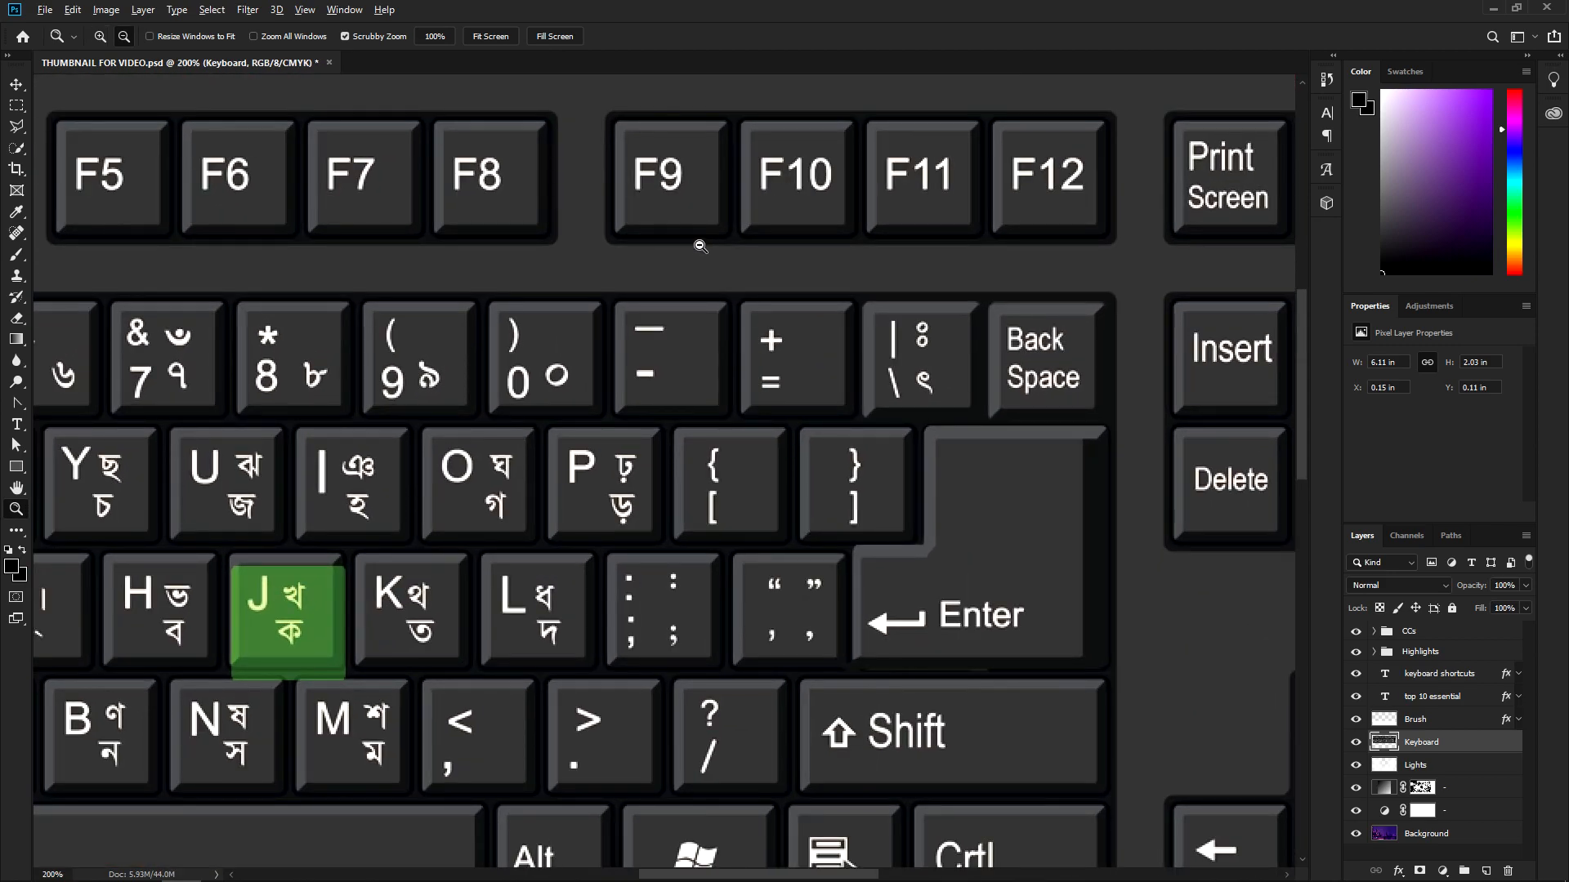
alt+click(699, 244)
alt+click(699, 243)
alt+click(1069, 298)
alt+click(1036, 471)
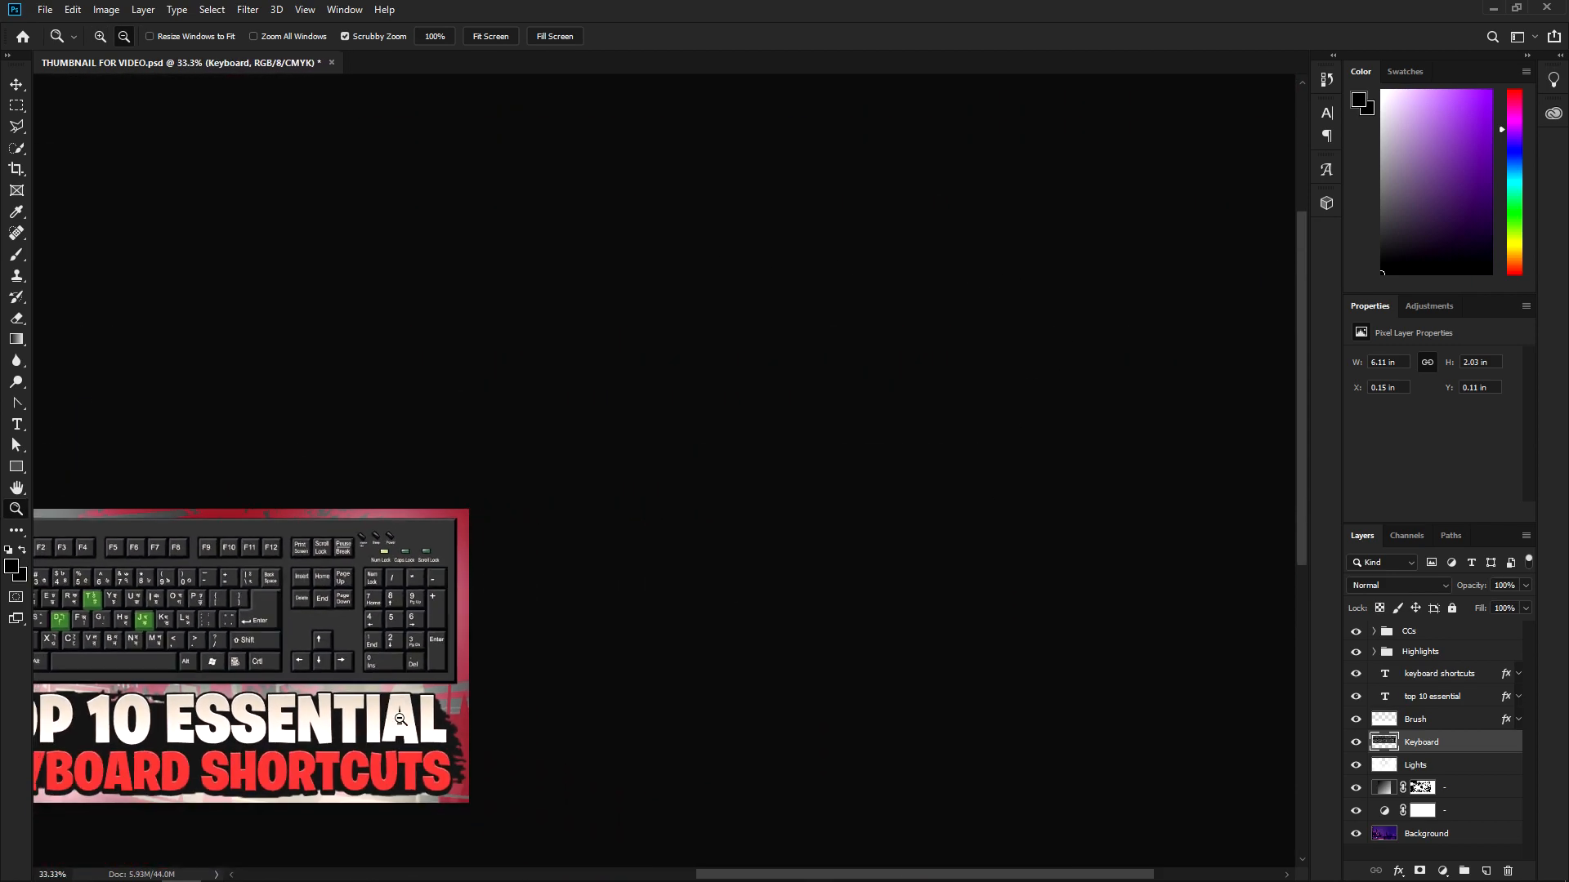
alt+click(398, 716)
alt+click(278, 606)
alt+click(203, 373)
alt+click(1240, 447)
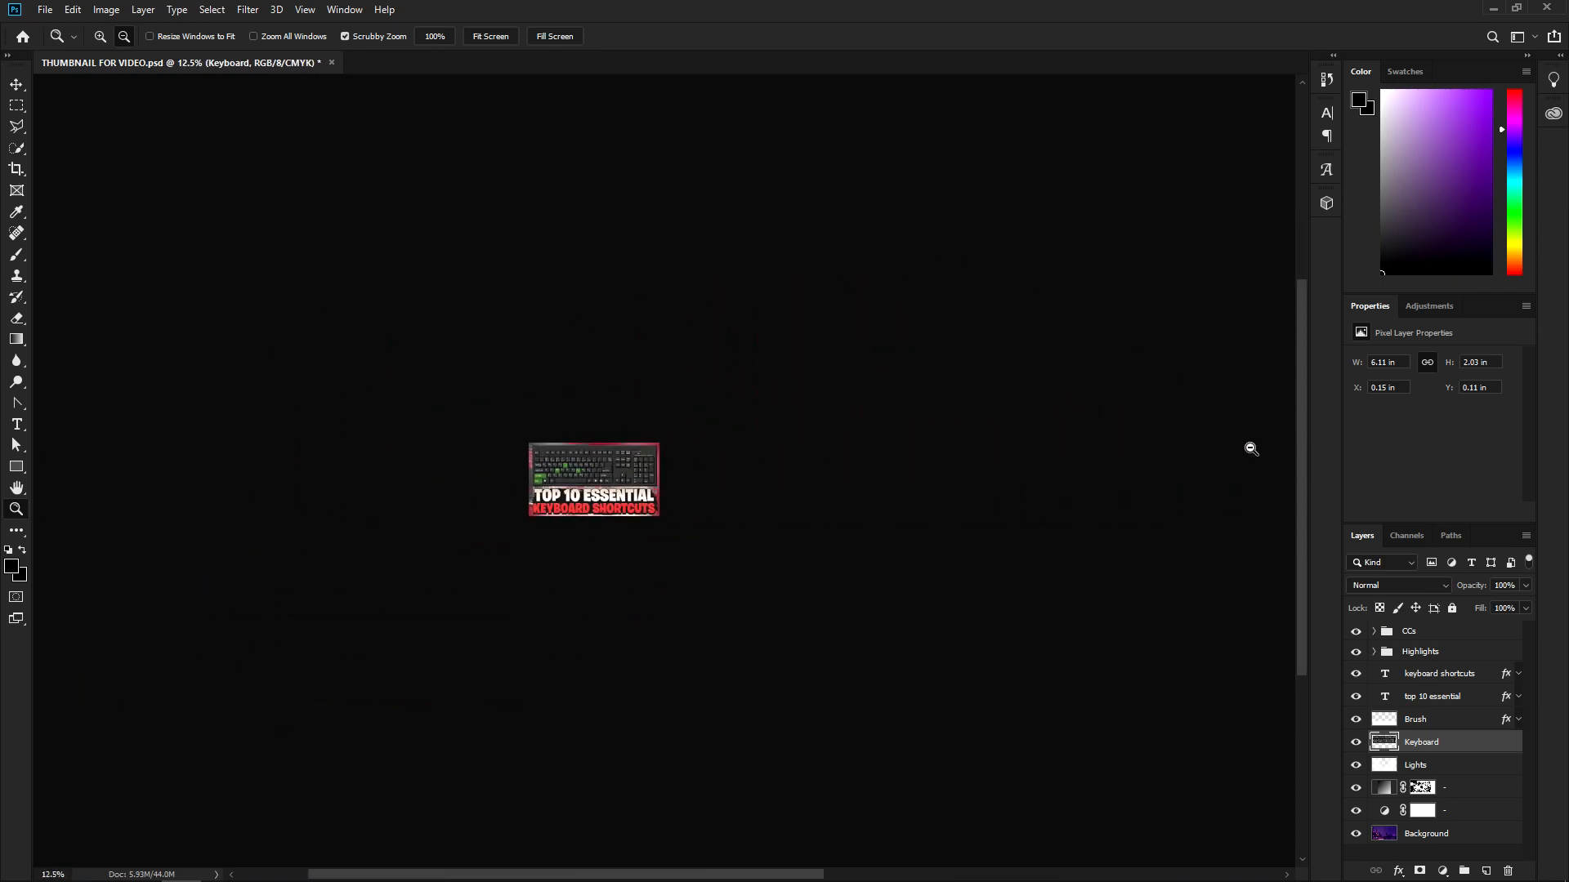
Switch to the History Brush tool and enlarge the view of the thumbnail to about 56%
click(16, 297)
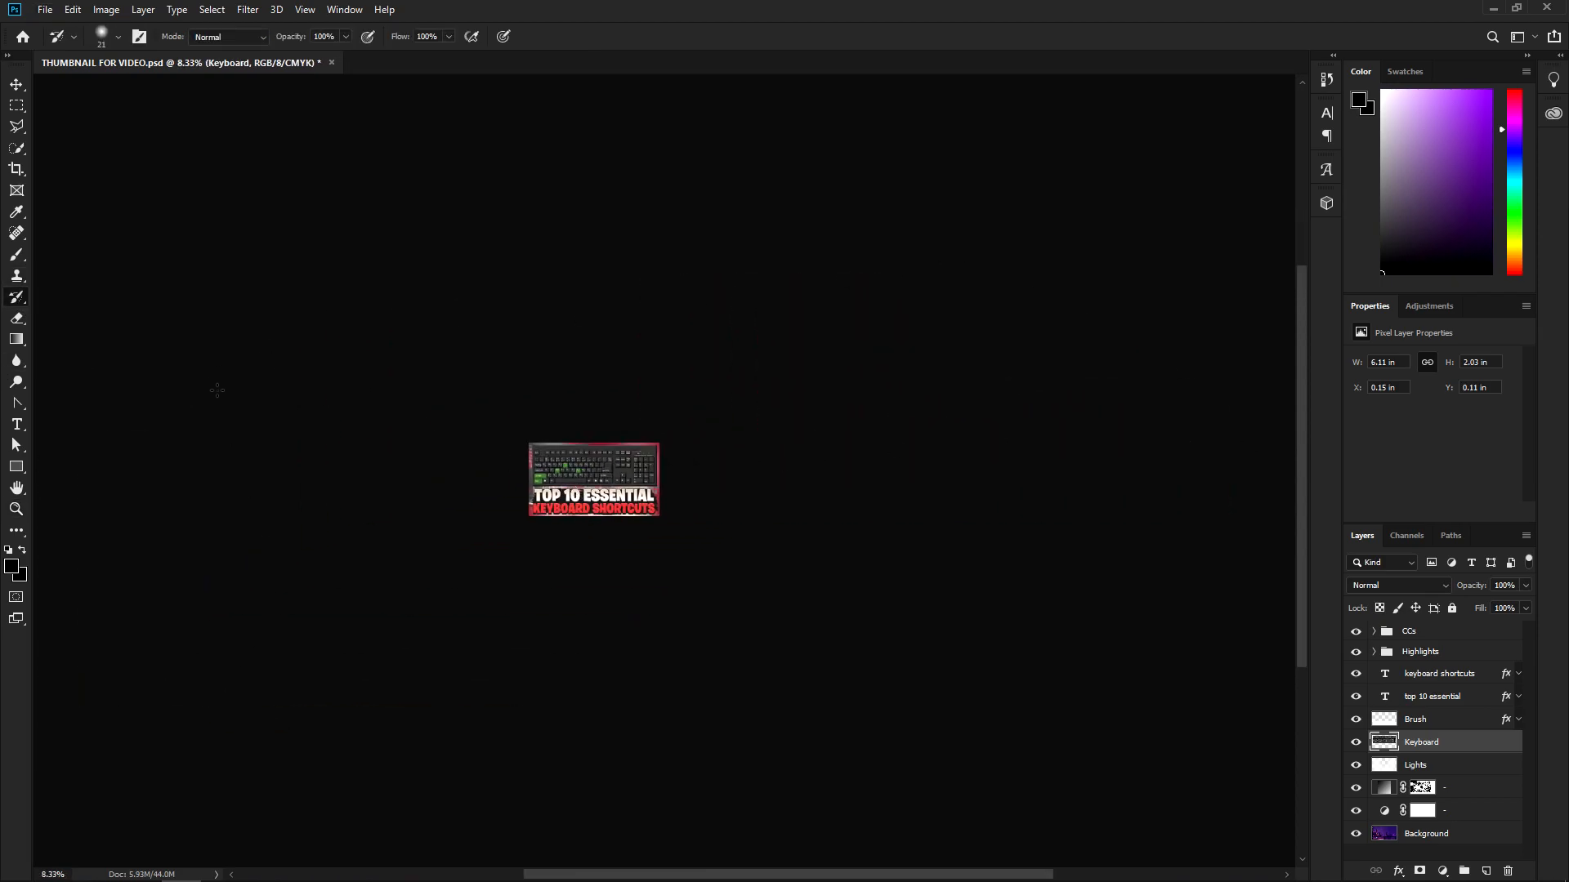
scroll(651, 503, up, 20)
scroll(648, 506, down, 4)
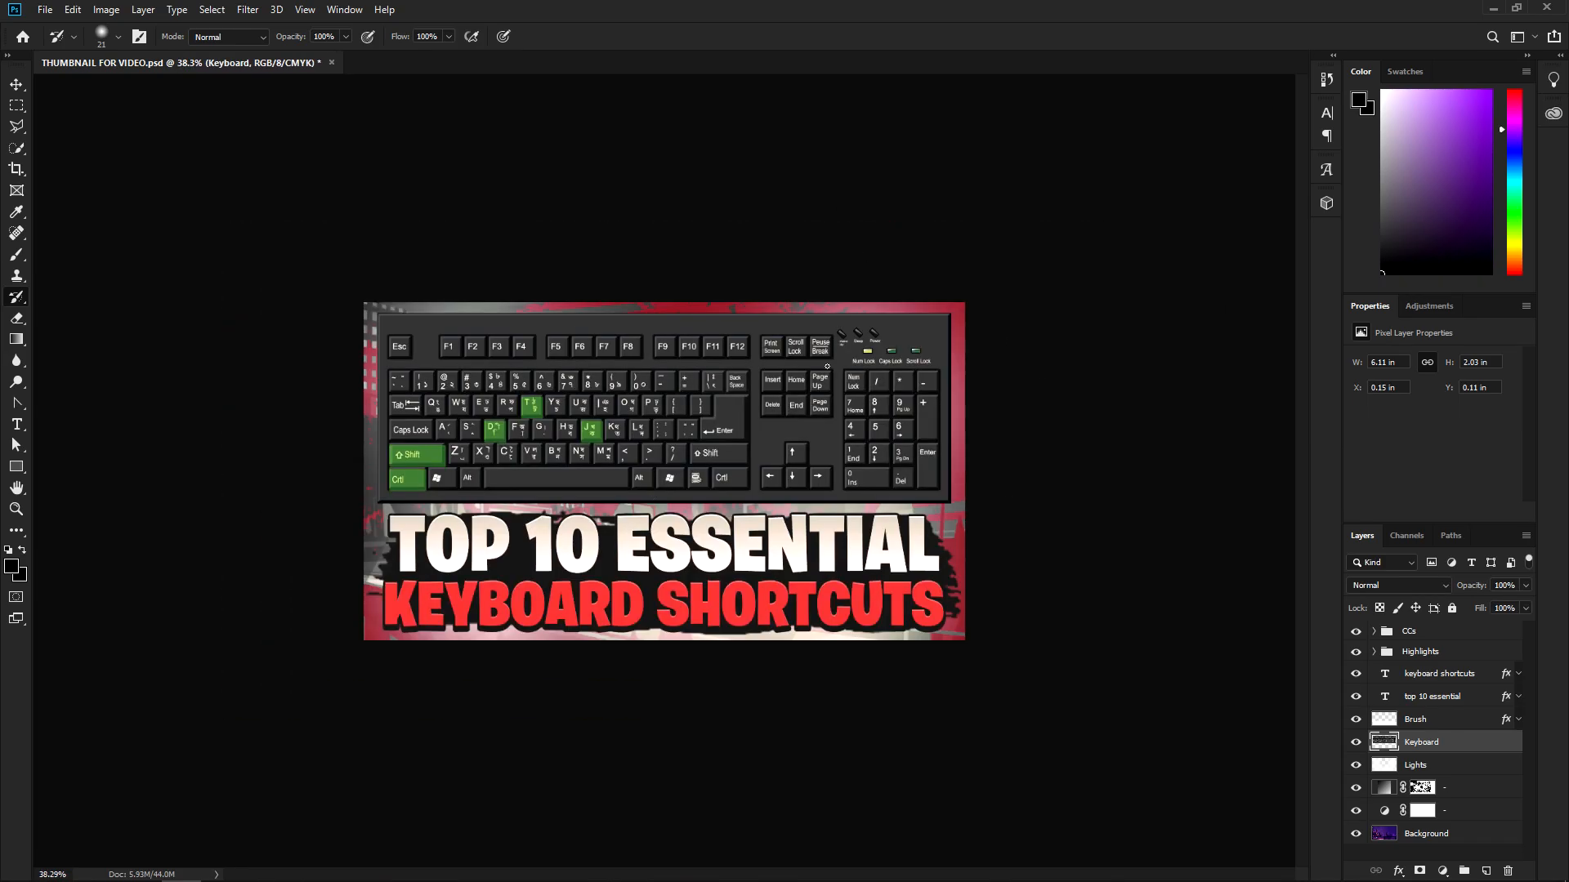
scroll(621, 453, up, 3)
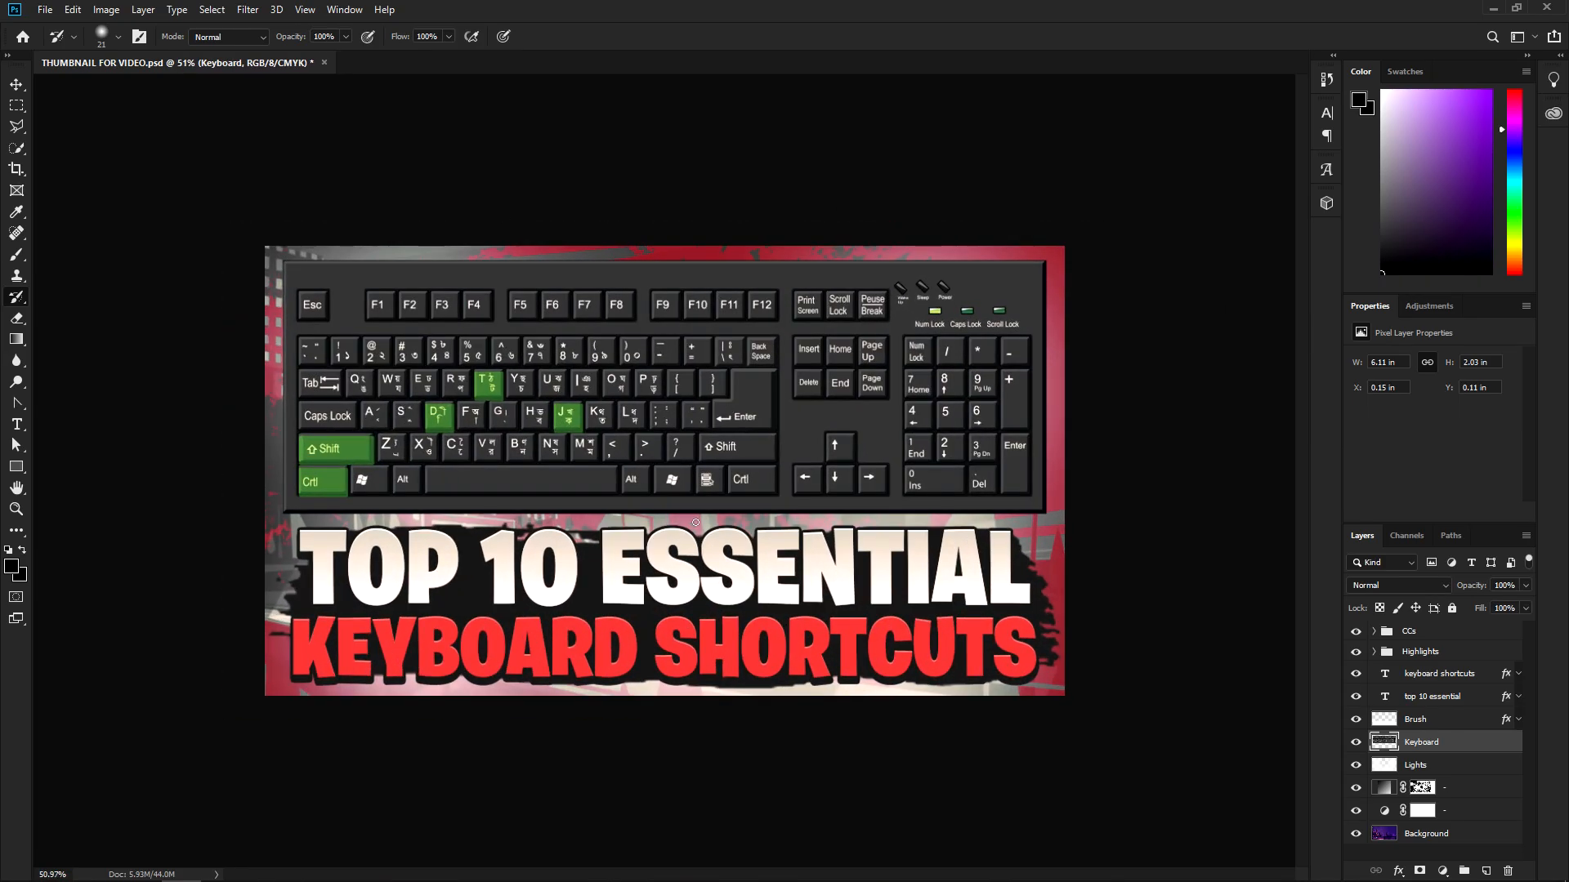
scroll(610, 513, up, 1)
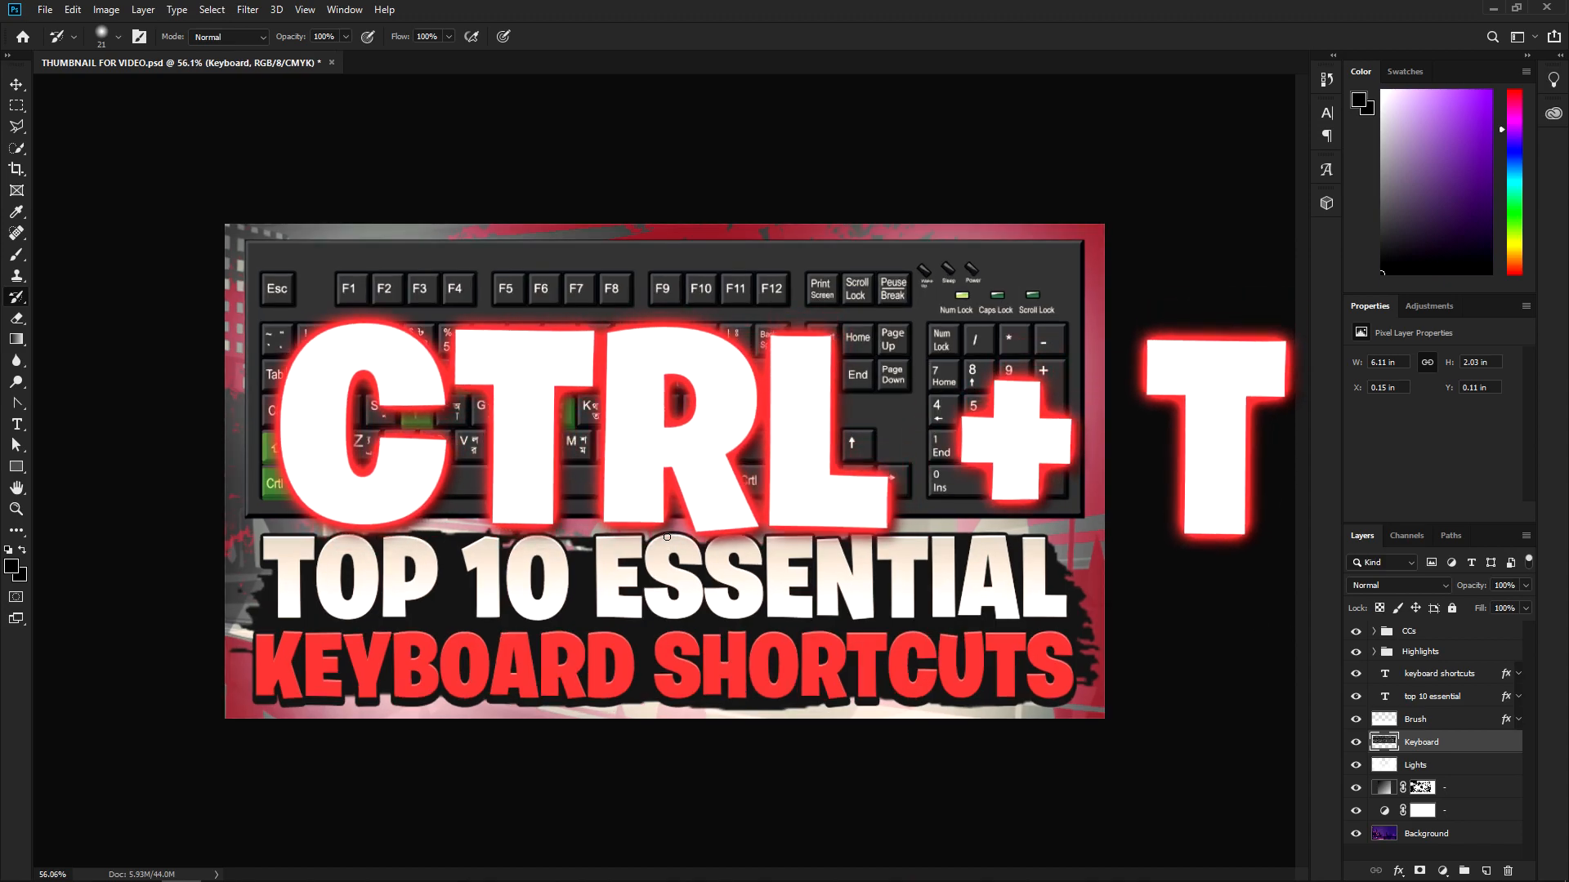
click(17, 84)
click(56, 87)
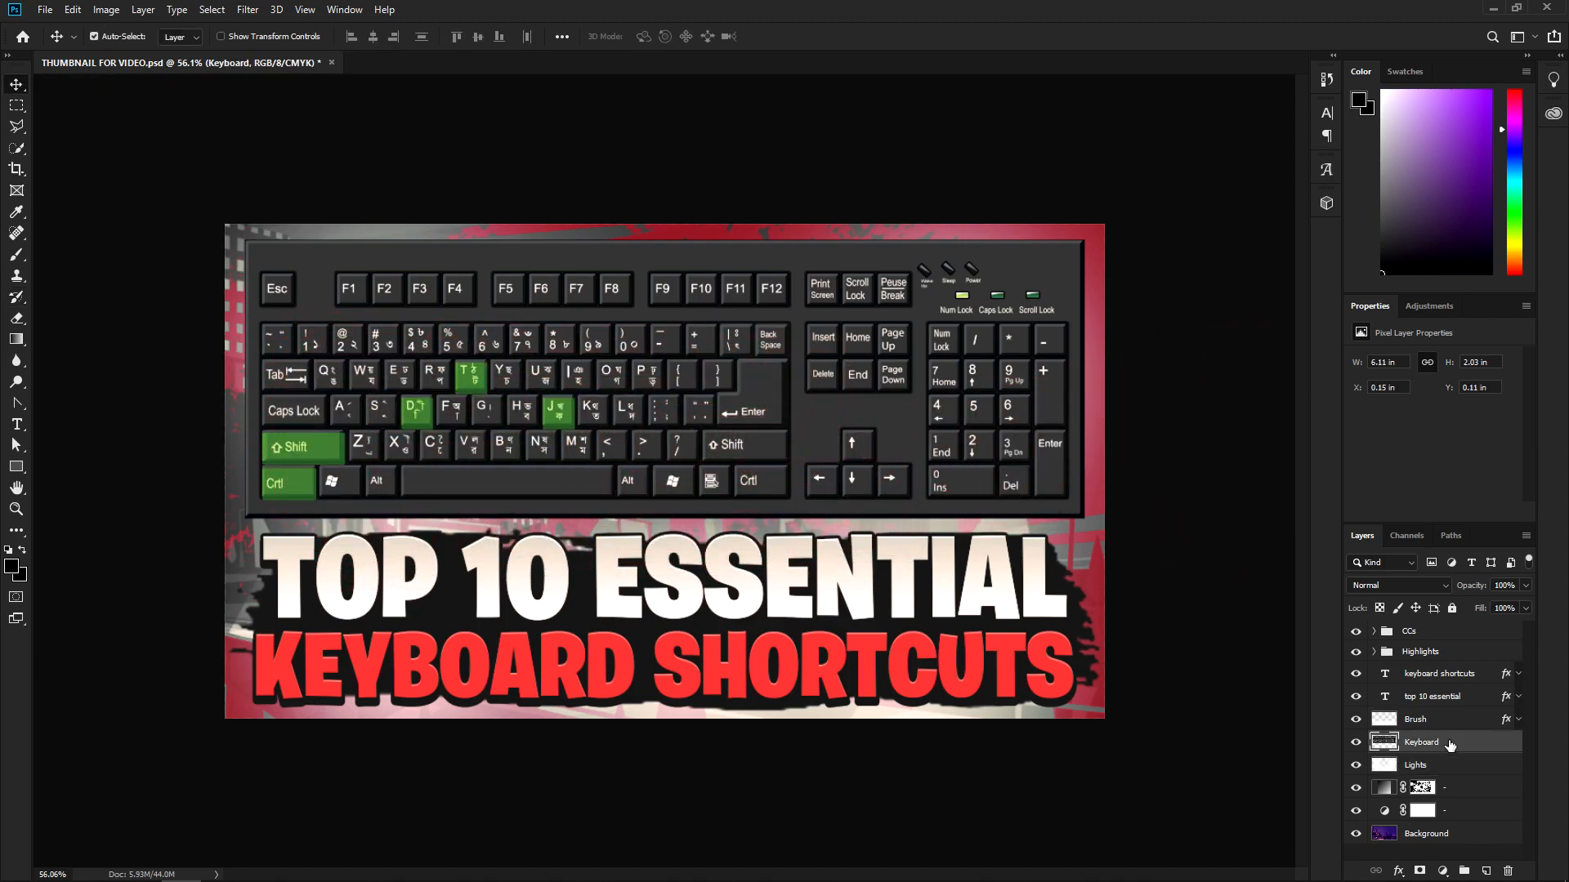
click(1355, 632)
click(16, 467)
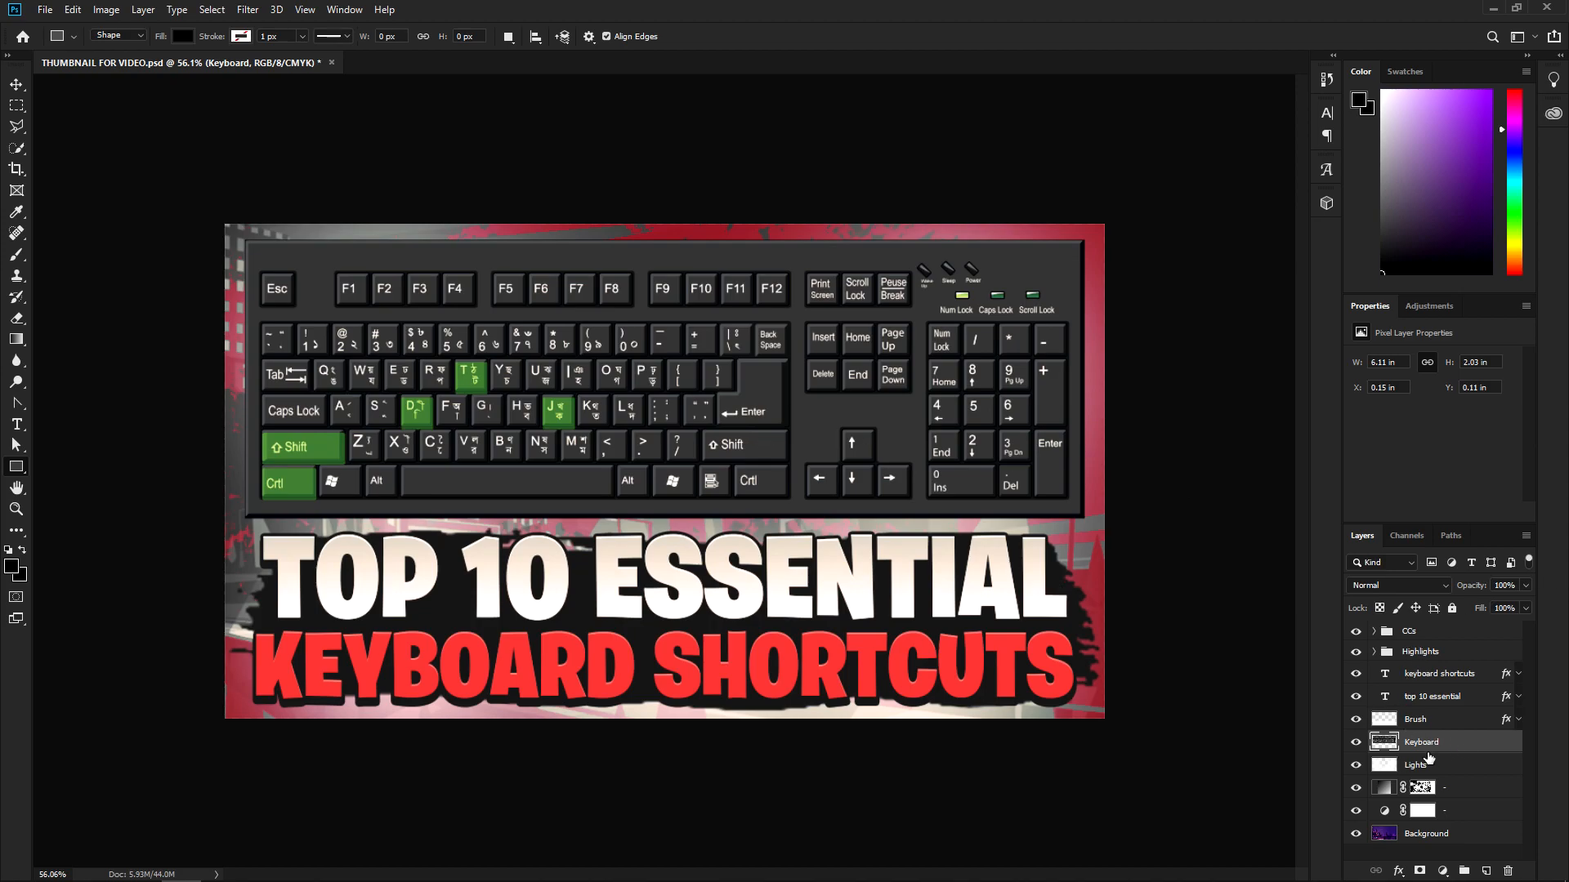
Try rescaling and repositioning the Keyboard layer with Free Transform, down to about 80.54%, and discard the transform
key(ctrl+t)
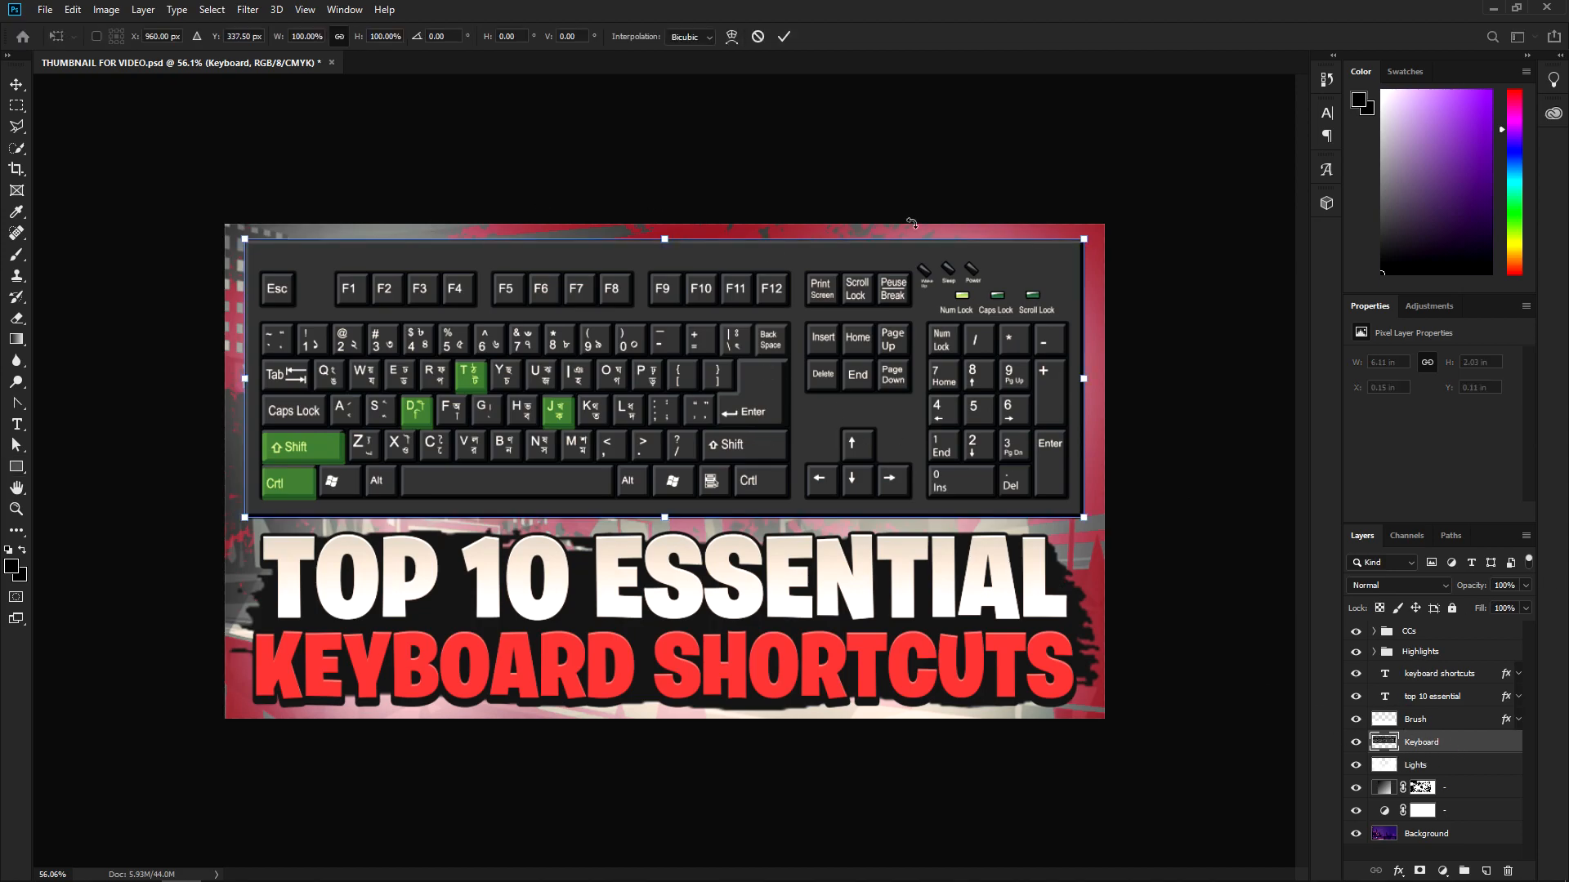
mouse_move(1085, 238)
mouse_down()
mouse_move(1050, 236)
mouse_move(797, 354)
mouse_move(1111, 230)
mouse_up()
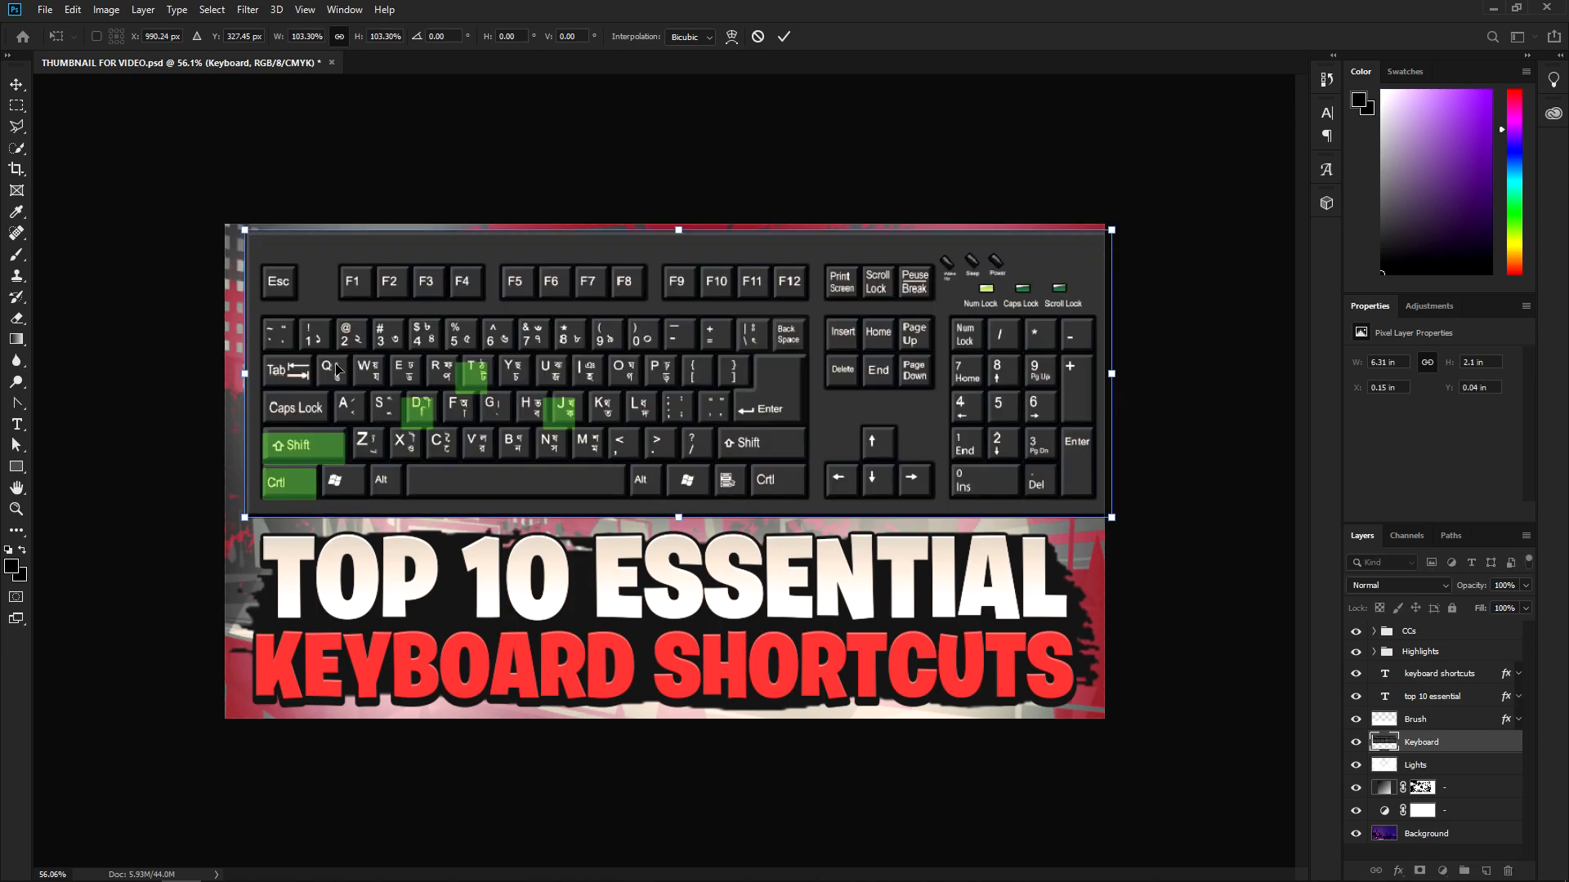
mouse_move(241, 378)
mouse_down()
mouse_move(957, 373)
mouse_move(244, 373)
mouse_up()
drag(1111, 230, 1079, 258)
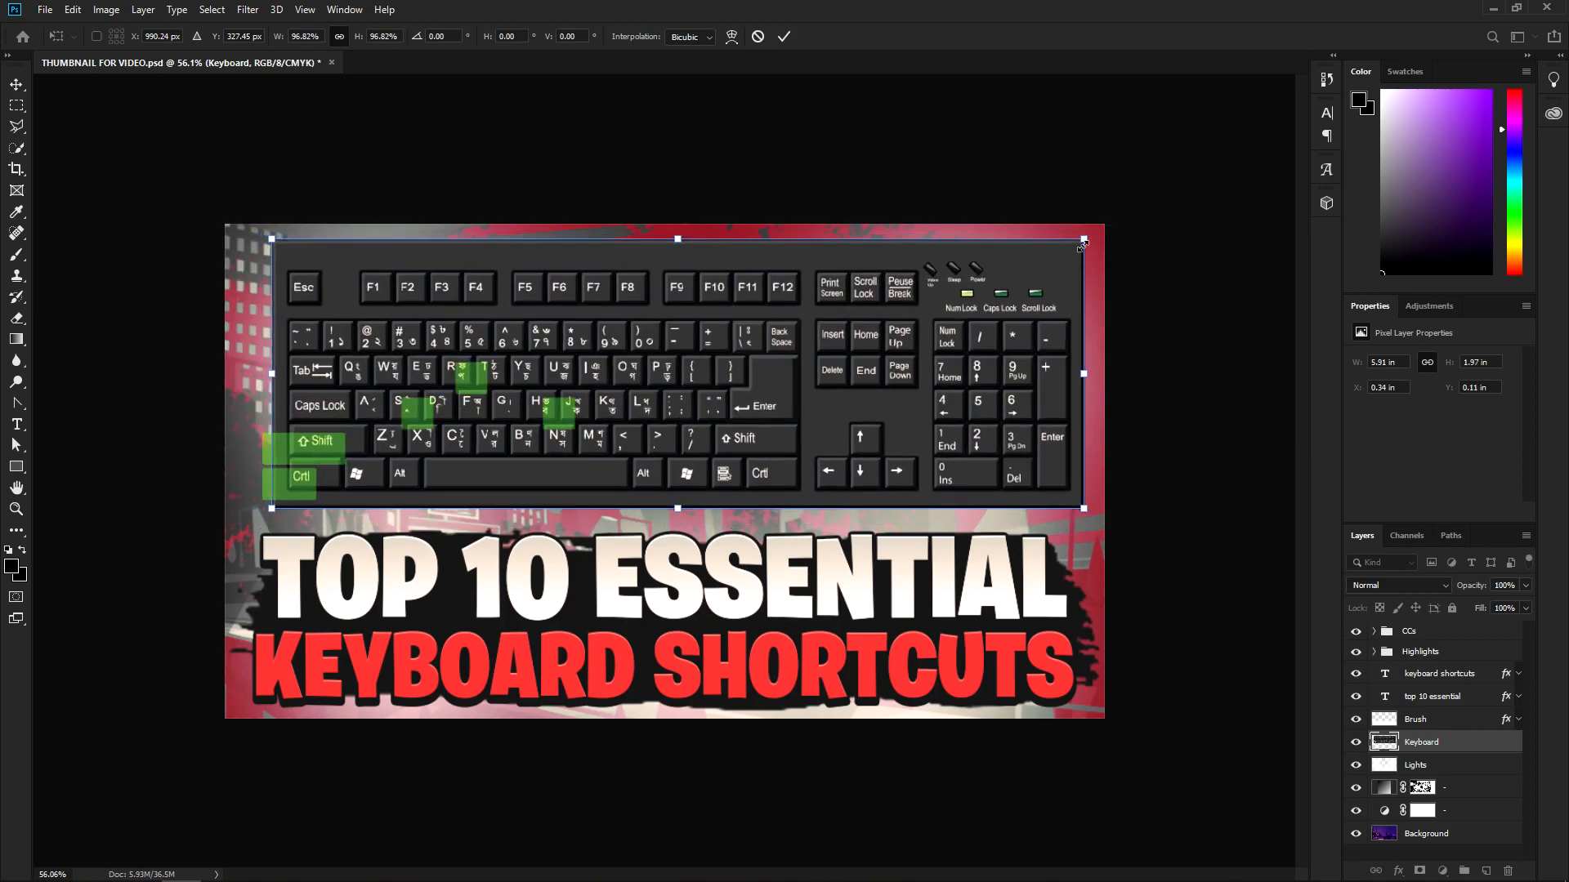
mouse_move(1082, 245)
mouse_down()
mouse_move(1159, 204)
mouse_move(1095, 218)
mouse_up()
mouse_move(1104, 515)
mouse_down()
mouse_move(1125, 523)
mouse_move(1099, 523)
mouse_up()
drag(1105, 231, 986, 269)
drag(965, 215, 1495, 16)
key(ctrl+z)
mouse_move(987, 270)
mouse_down()
mouse_move(1103, 225)
mouse_move(1006, 266)
mouse_up()
drag(681, 411, 716, 398)
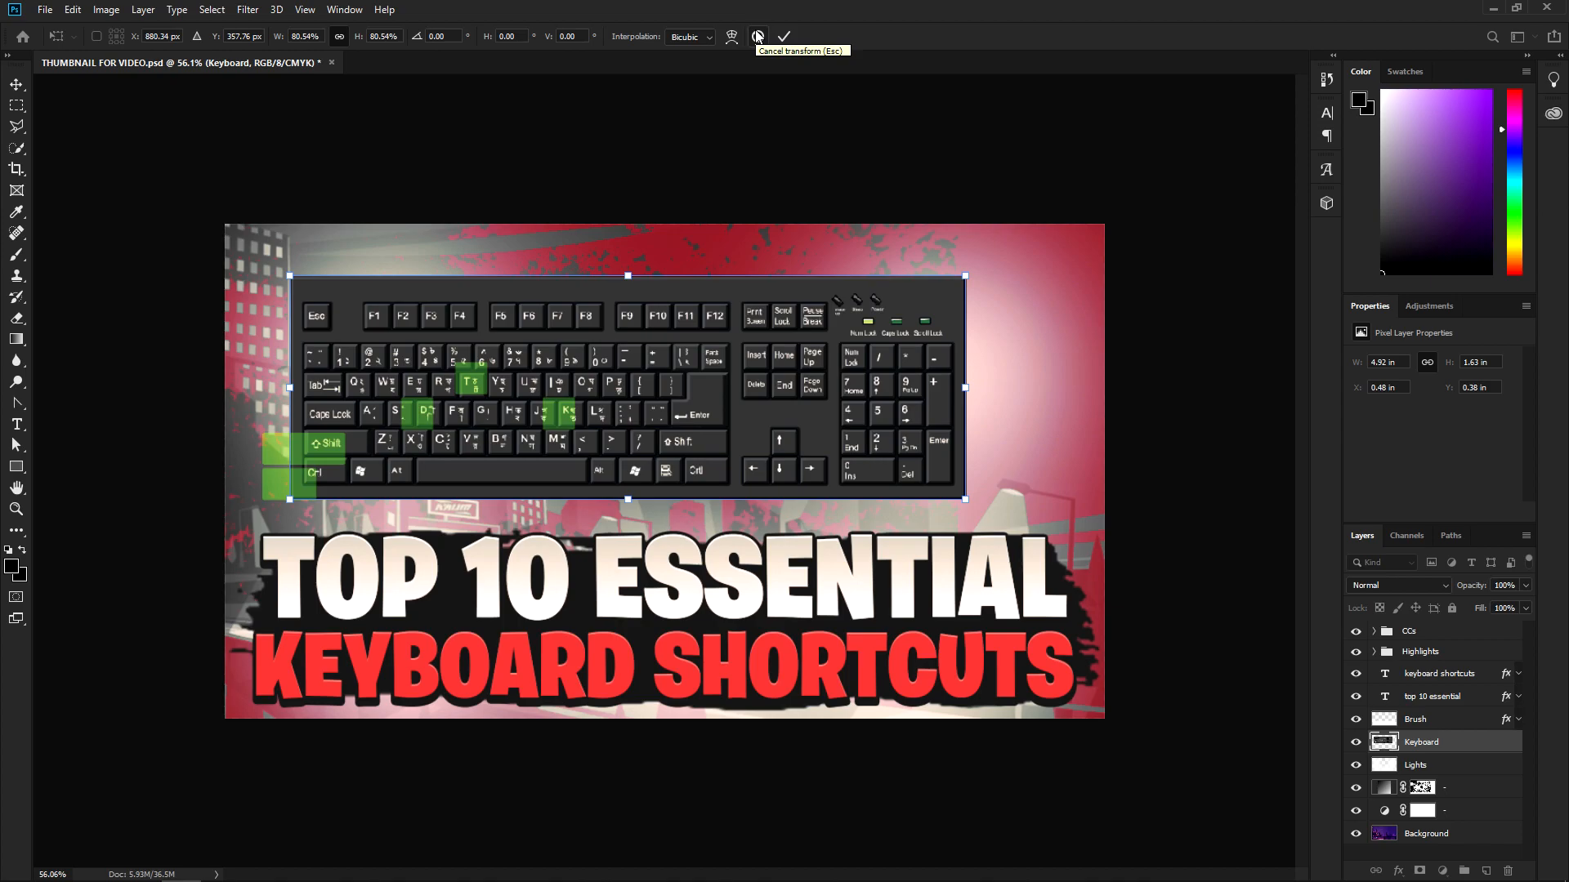
click(757, 36)
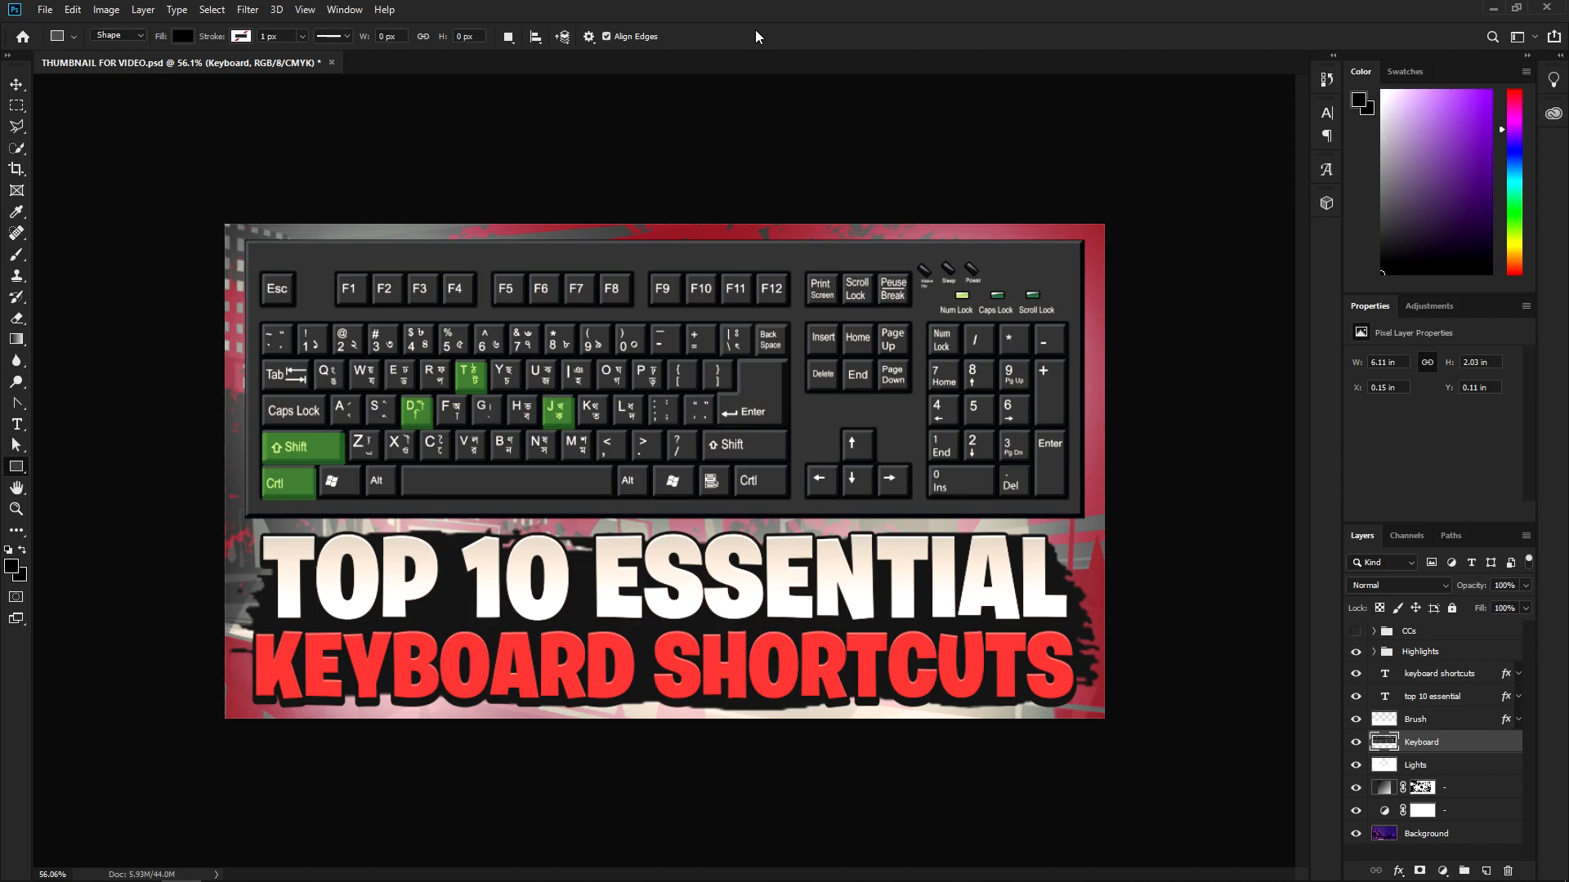
Make the CCs group visible again and undo the last change
click(1353, 636)
key(ctrl+z)
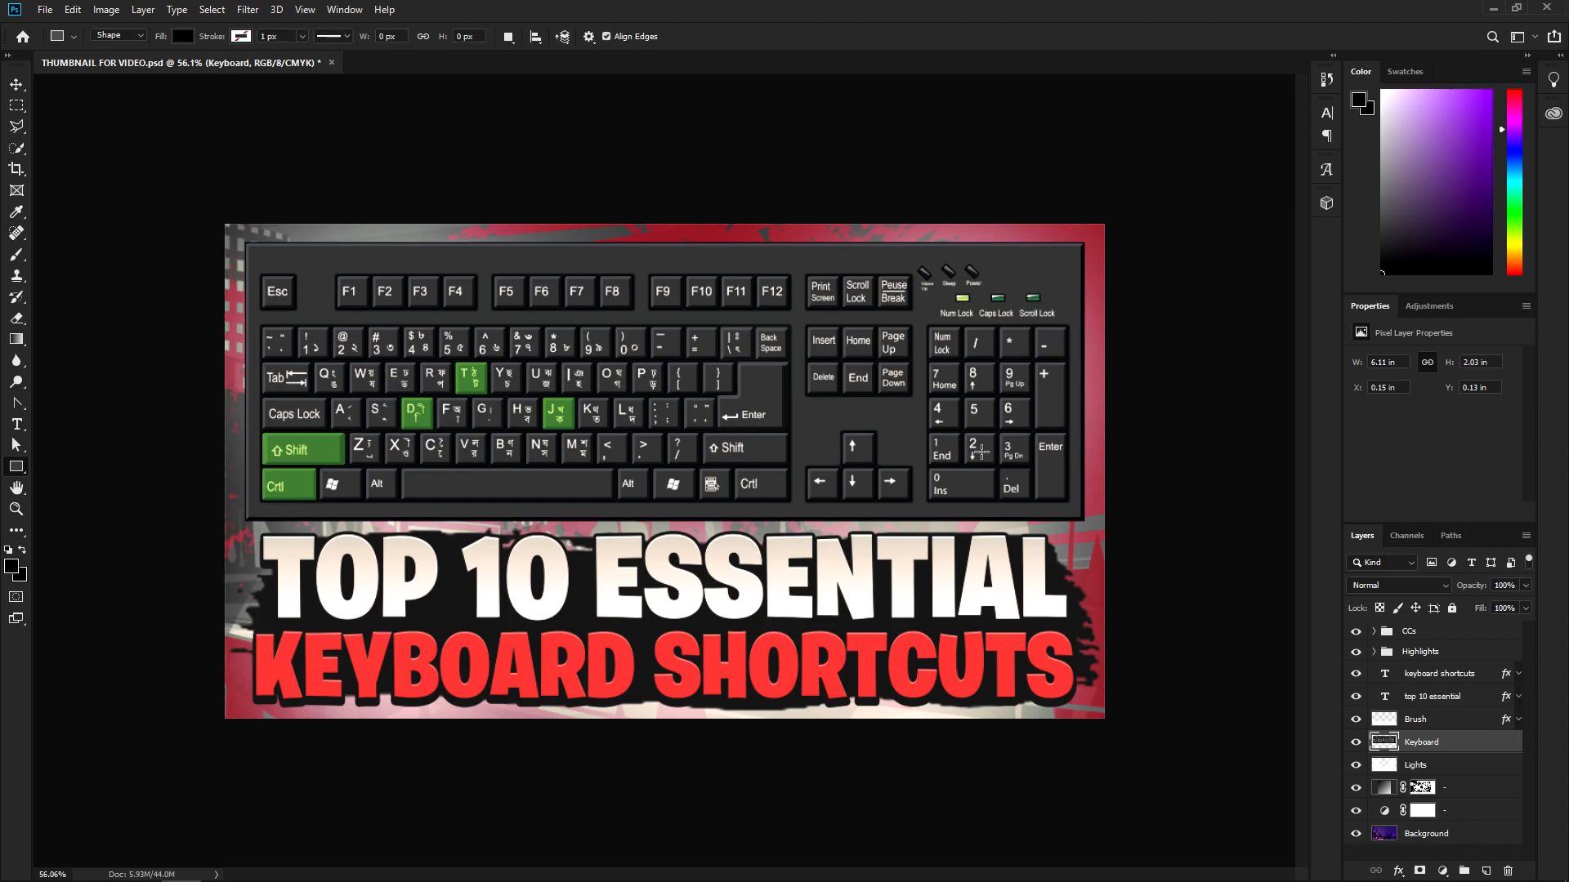
Try deleting a rectangular marquee area of the Keyboard layer around the K to Enter keys, and undo the deletion
key(m)
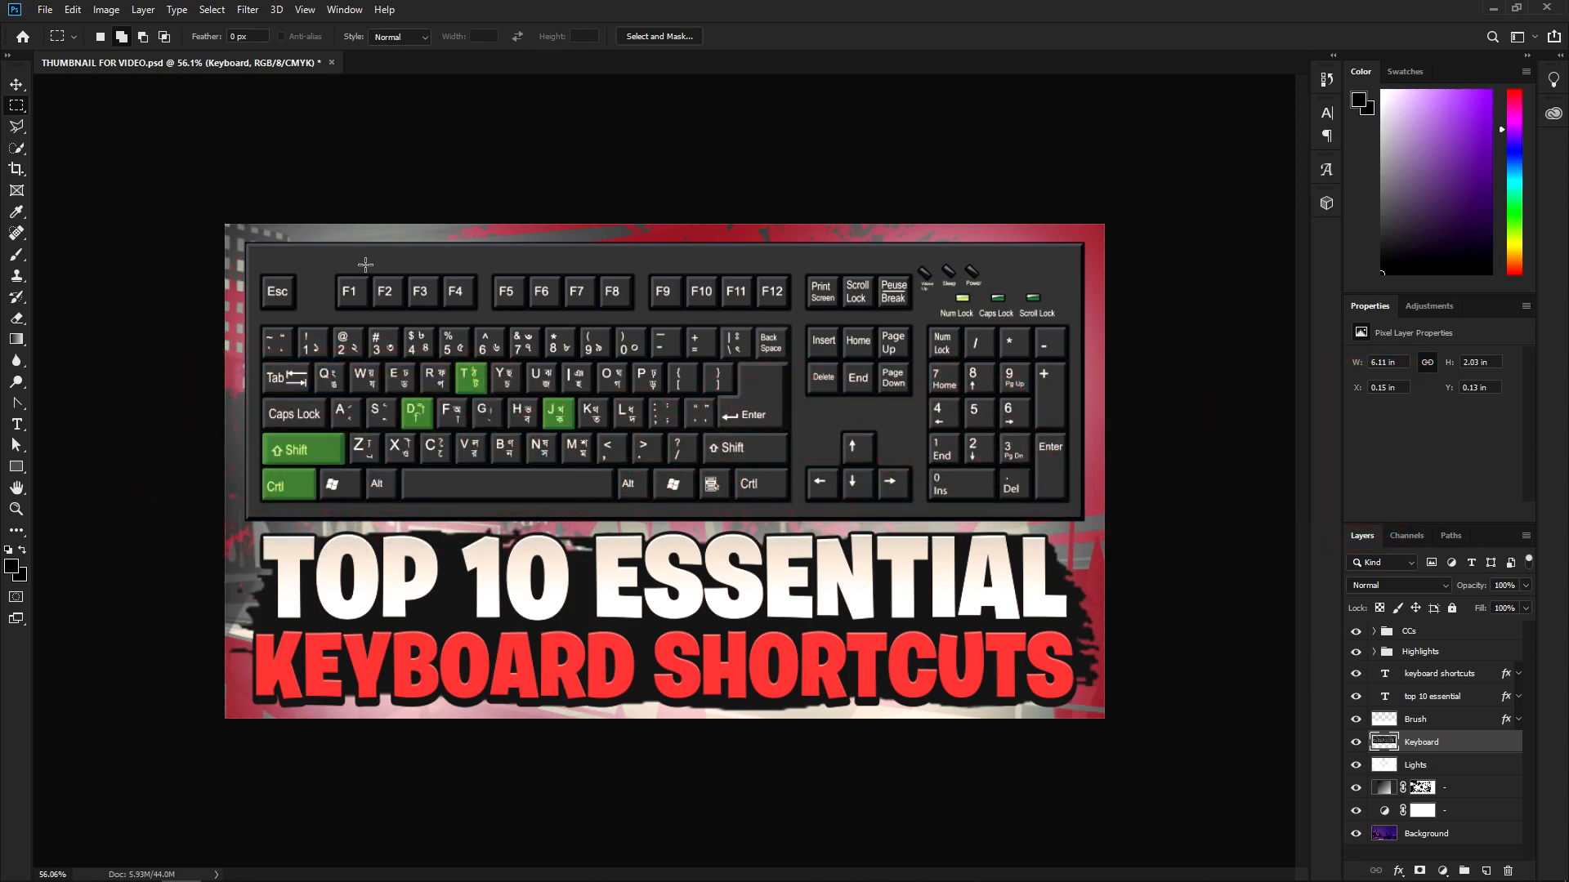
drag(562, 385, 766, 619)
key(Delete)
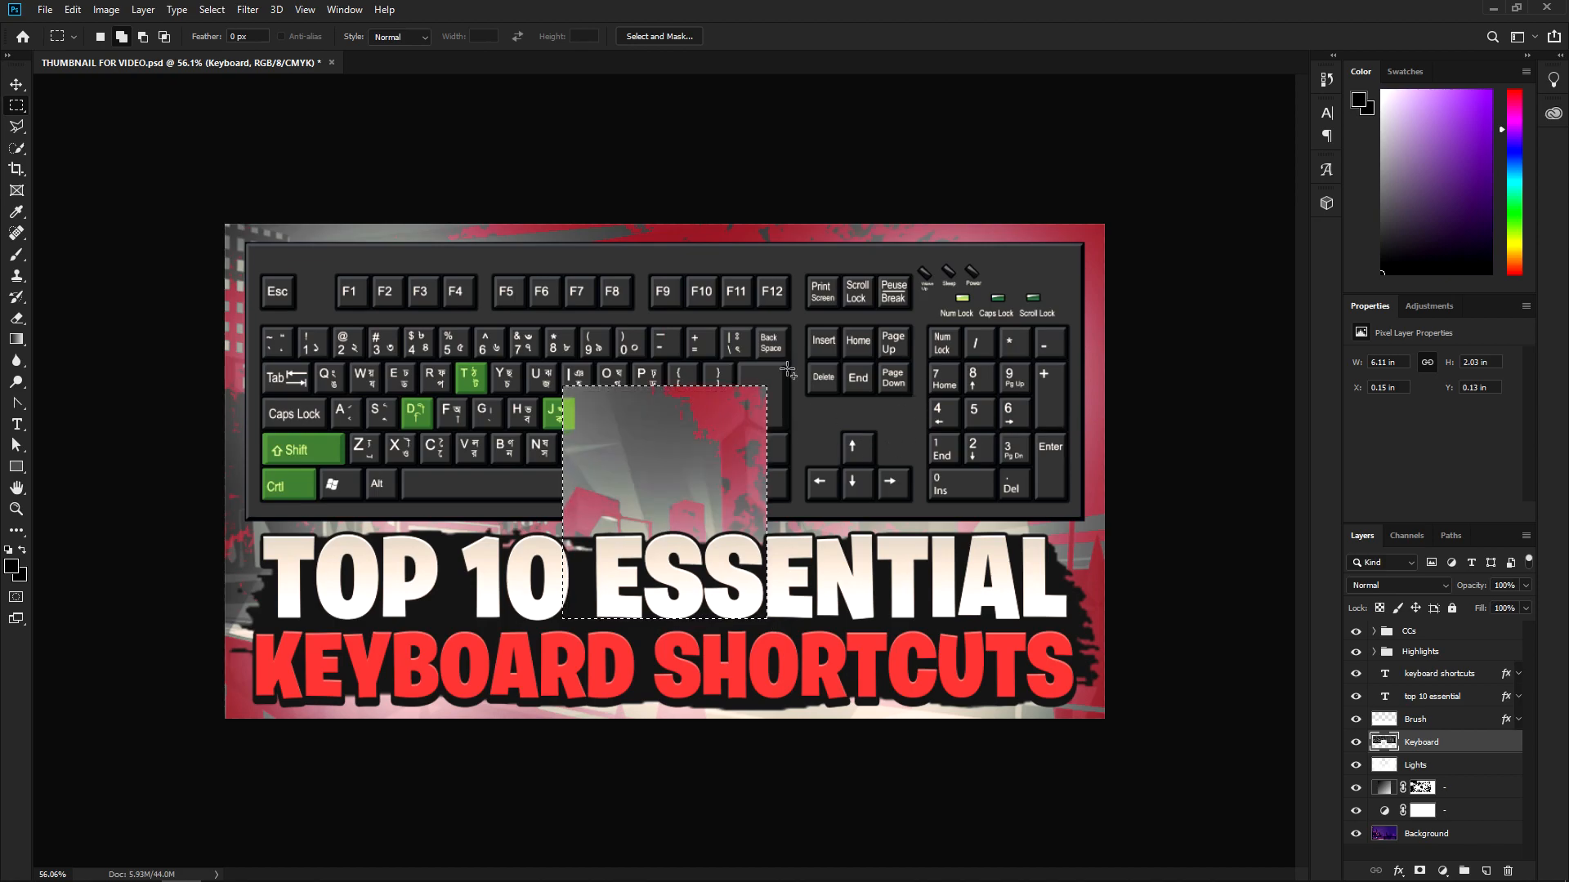
key(ctrl+d)
key(ctrl+z)
key(ctrl+z)
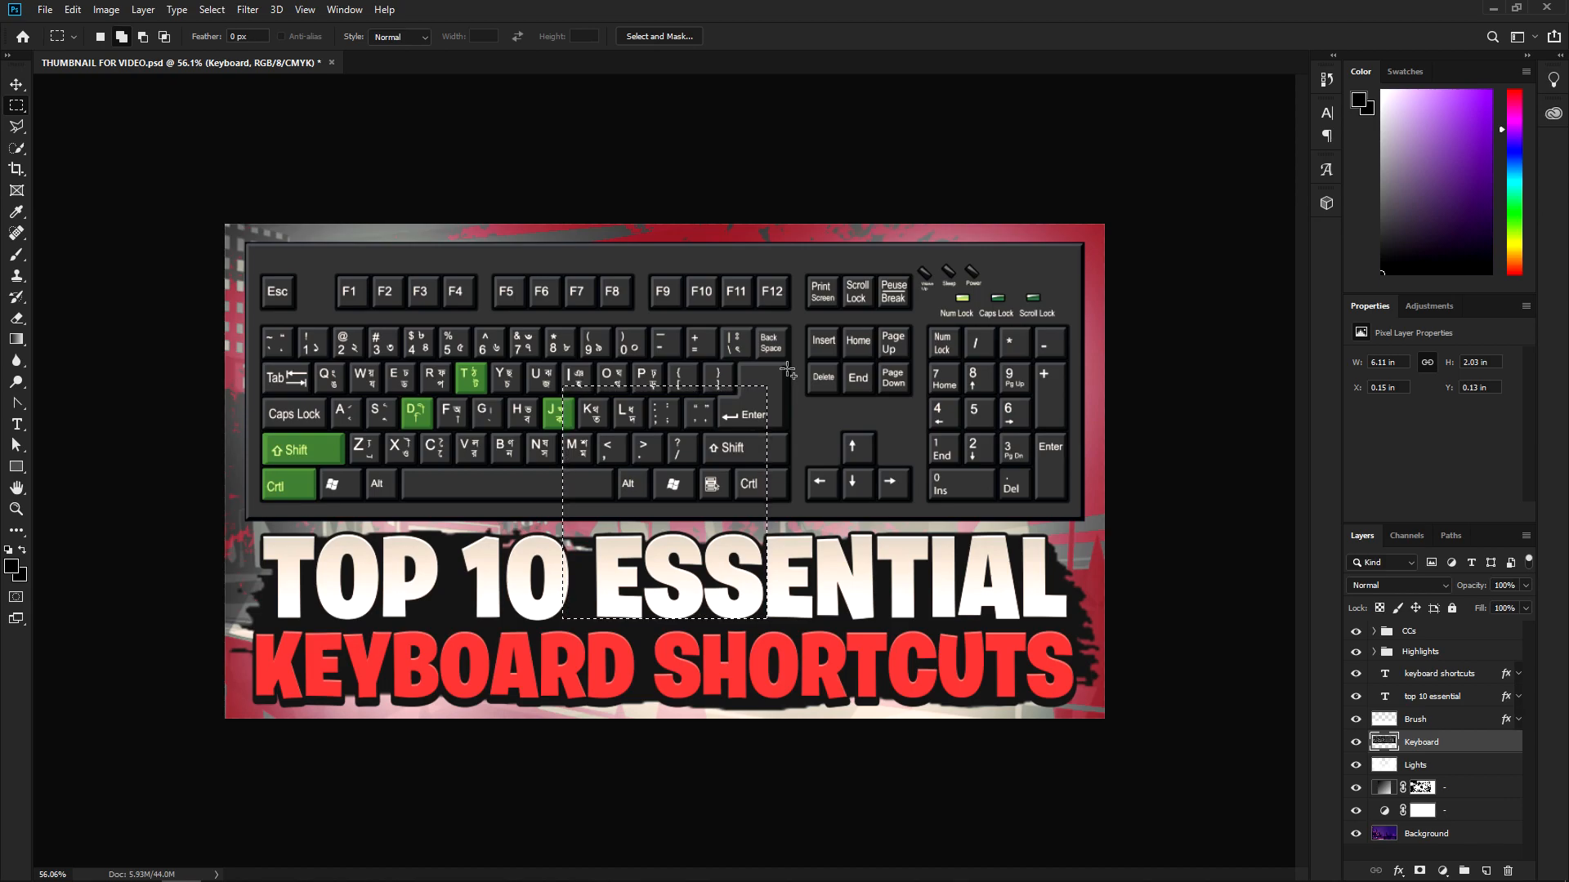
Delete a rectangular marquee area of the Keyboard layer spanning the 7, Backspace and right Ctrl keys, and clear the selection
drag(999, 561, 516, 221)
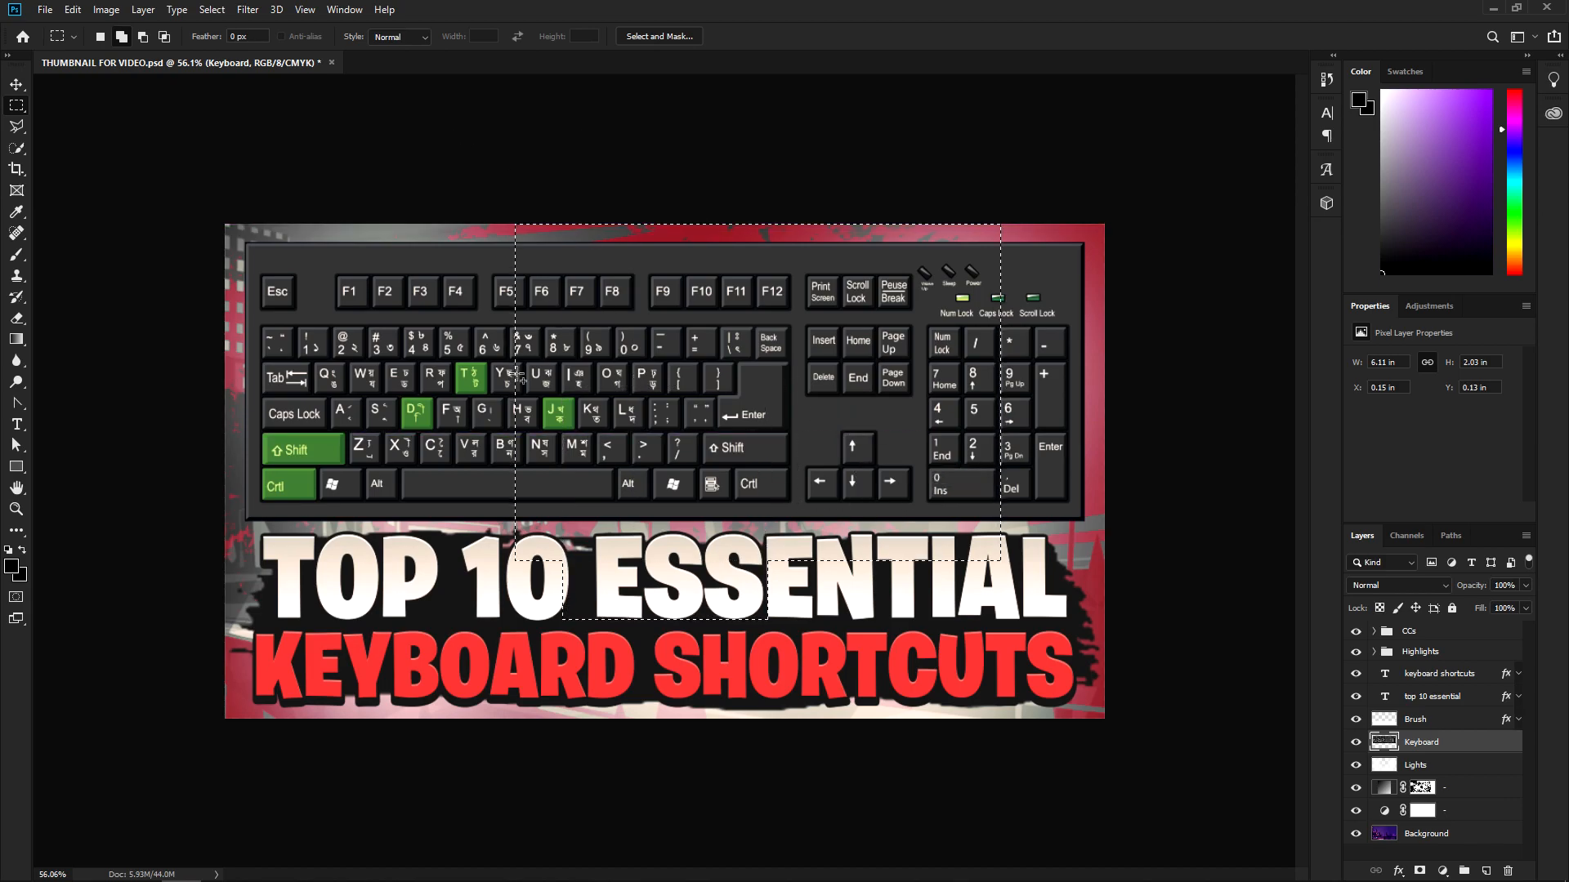
drag(368, 375, 564, 601)
drag(496, 320, 785, 541)
key(Delete)
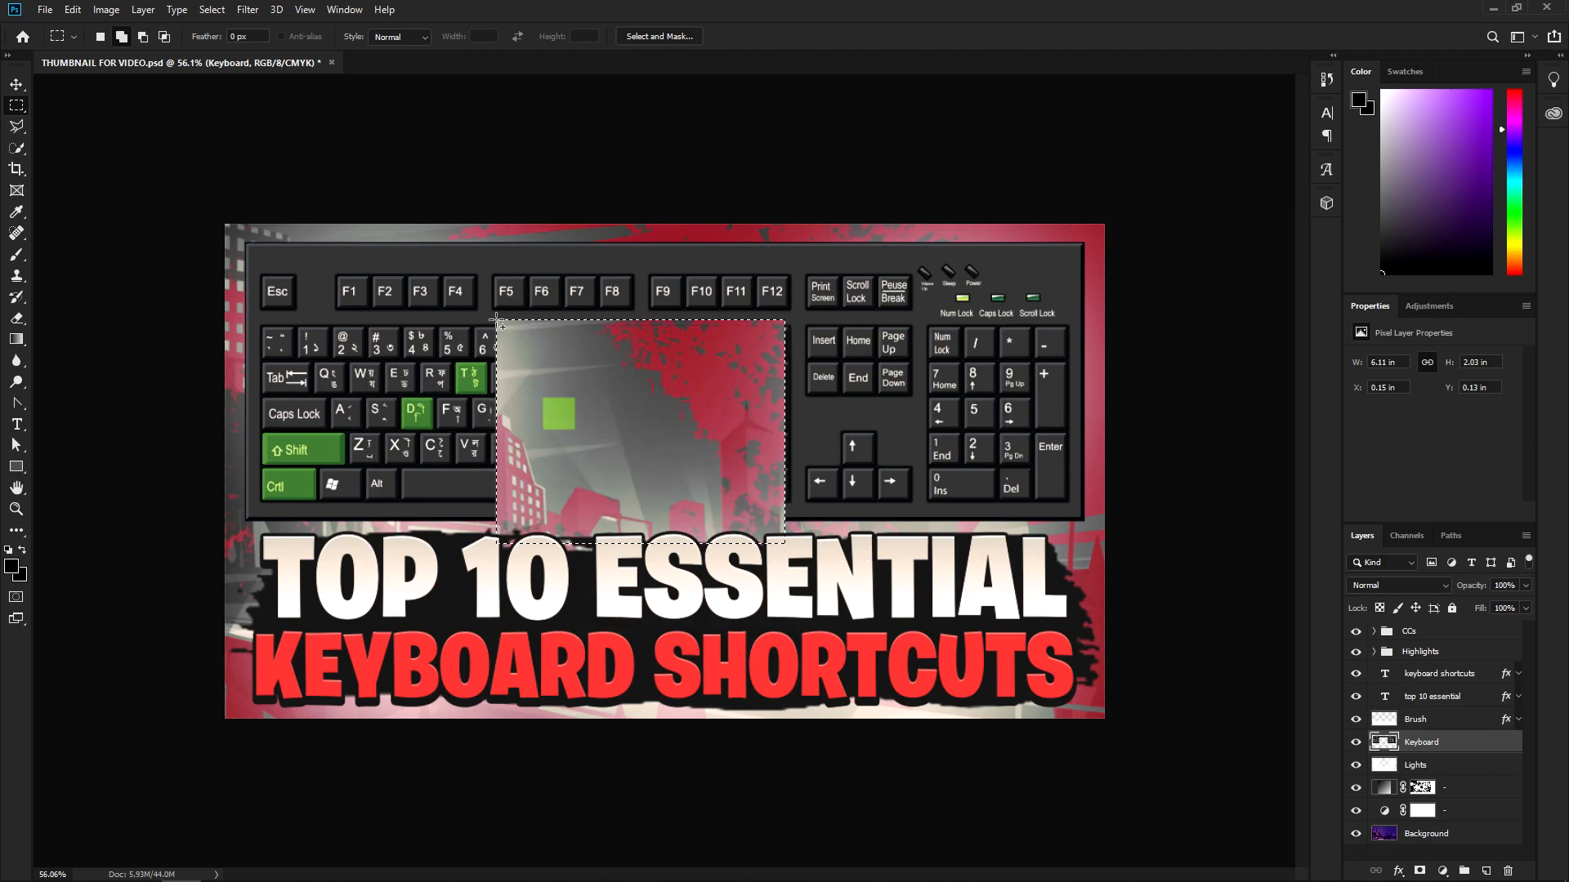
key(ctrl+z)
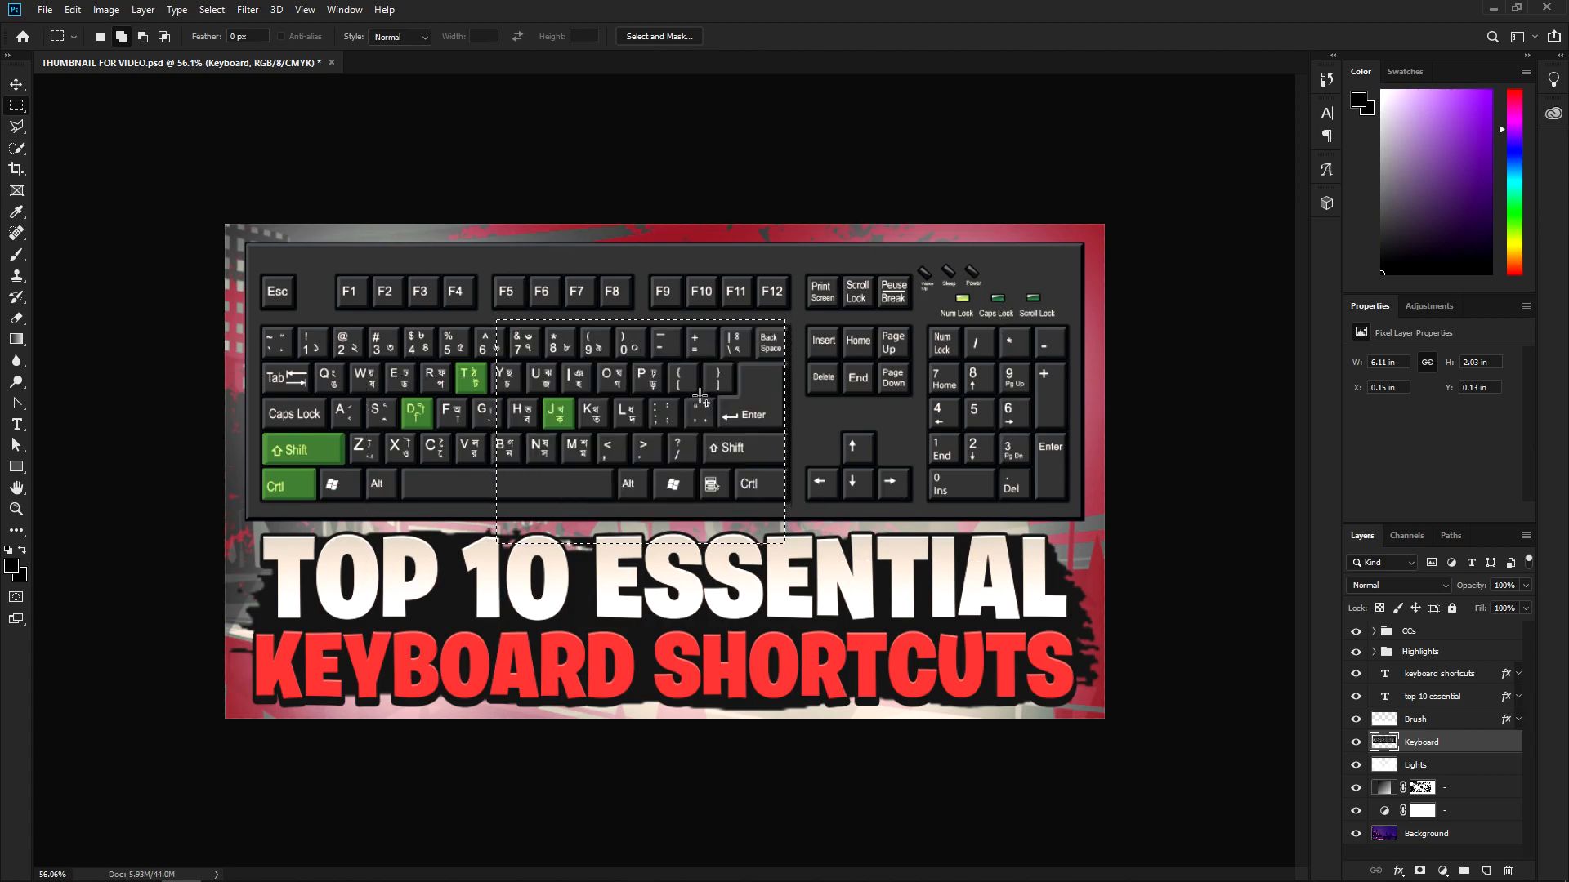
key(ctrl+shift+z)
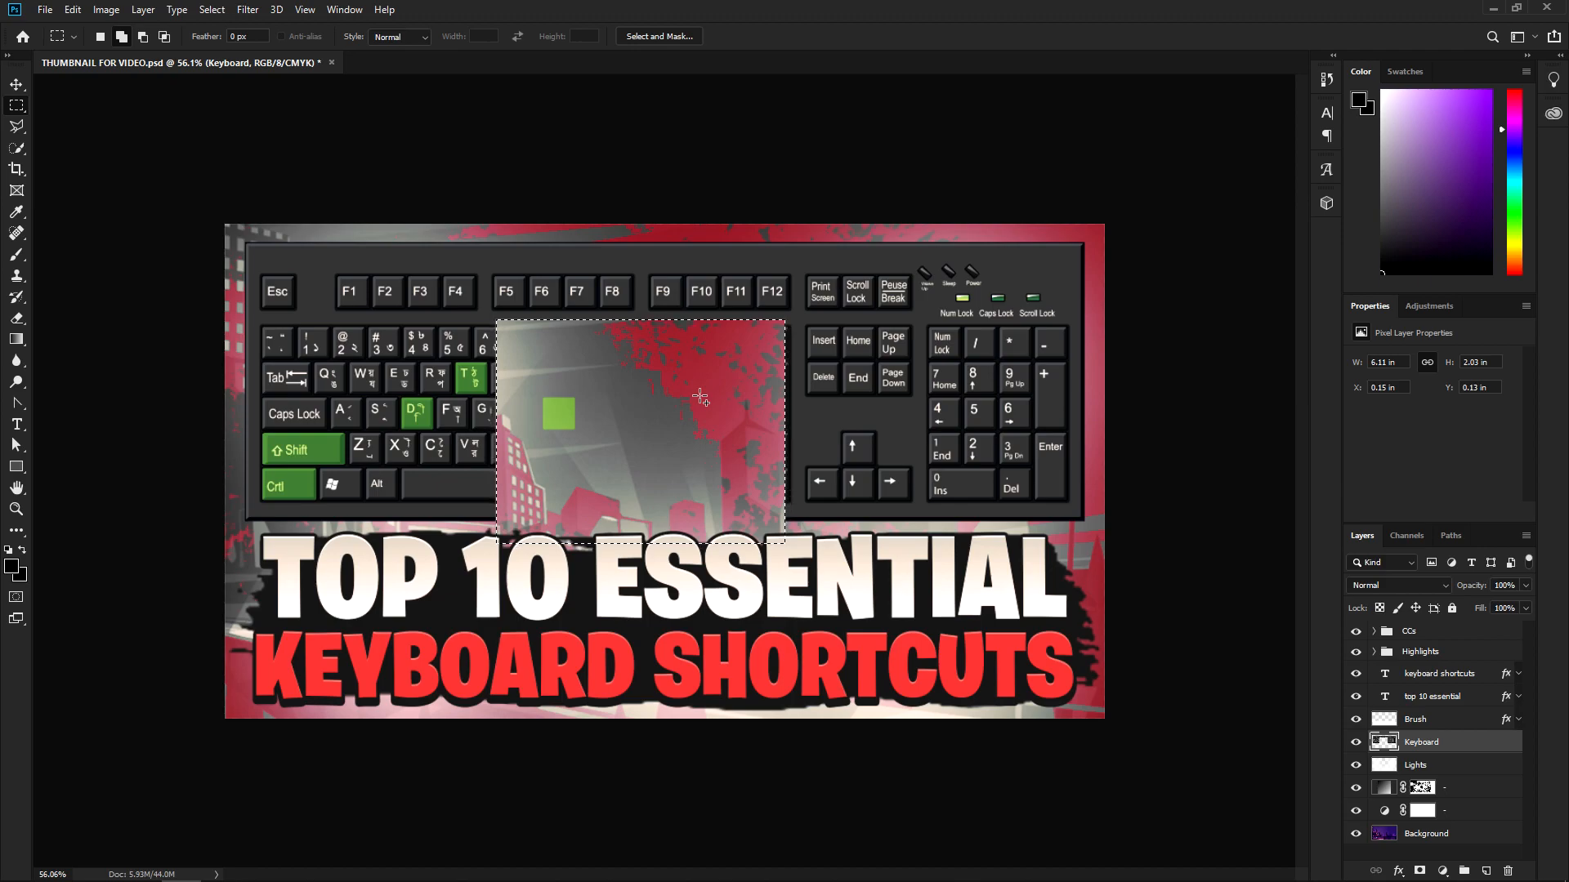
key(ctrl+d)
Display the rulers and add a vertical guide near the F7 key and a horizontal guide along the keyboard's upper edge
key(ctrl+r)
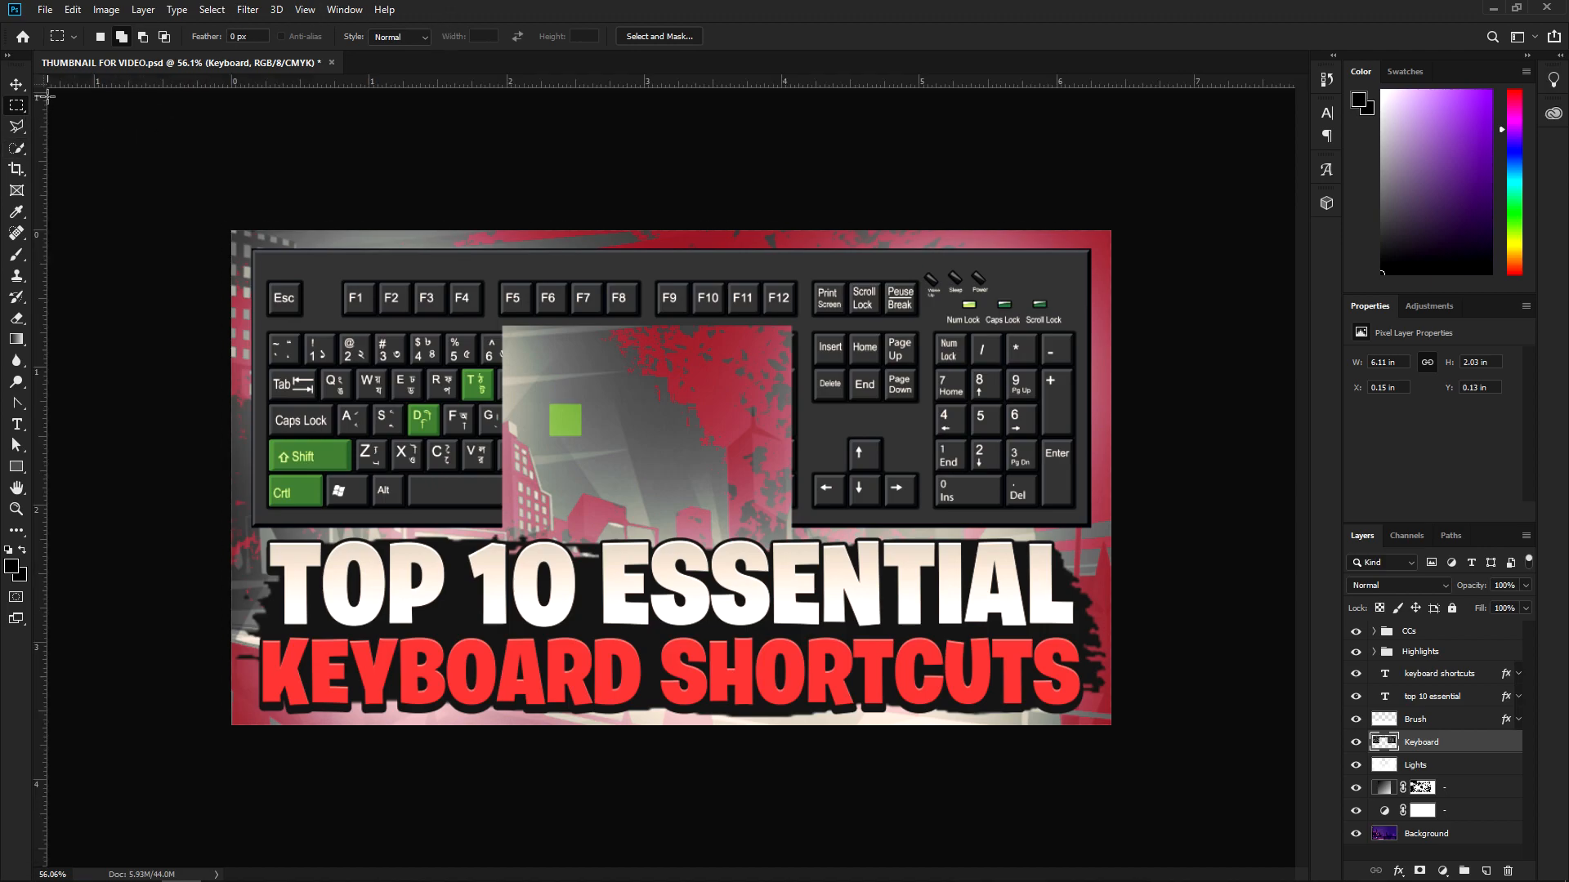
drag(38, 149, 591, 309)
drag(644, 82, 666, 247)
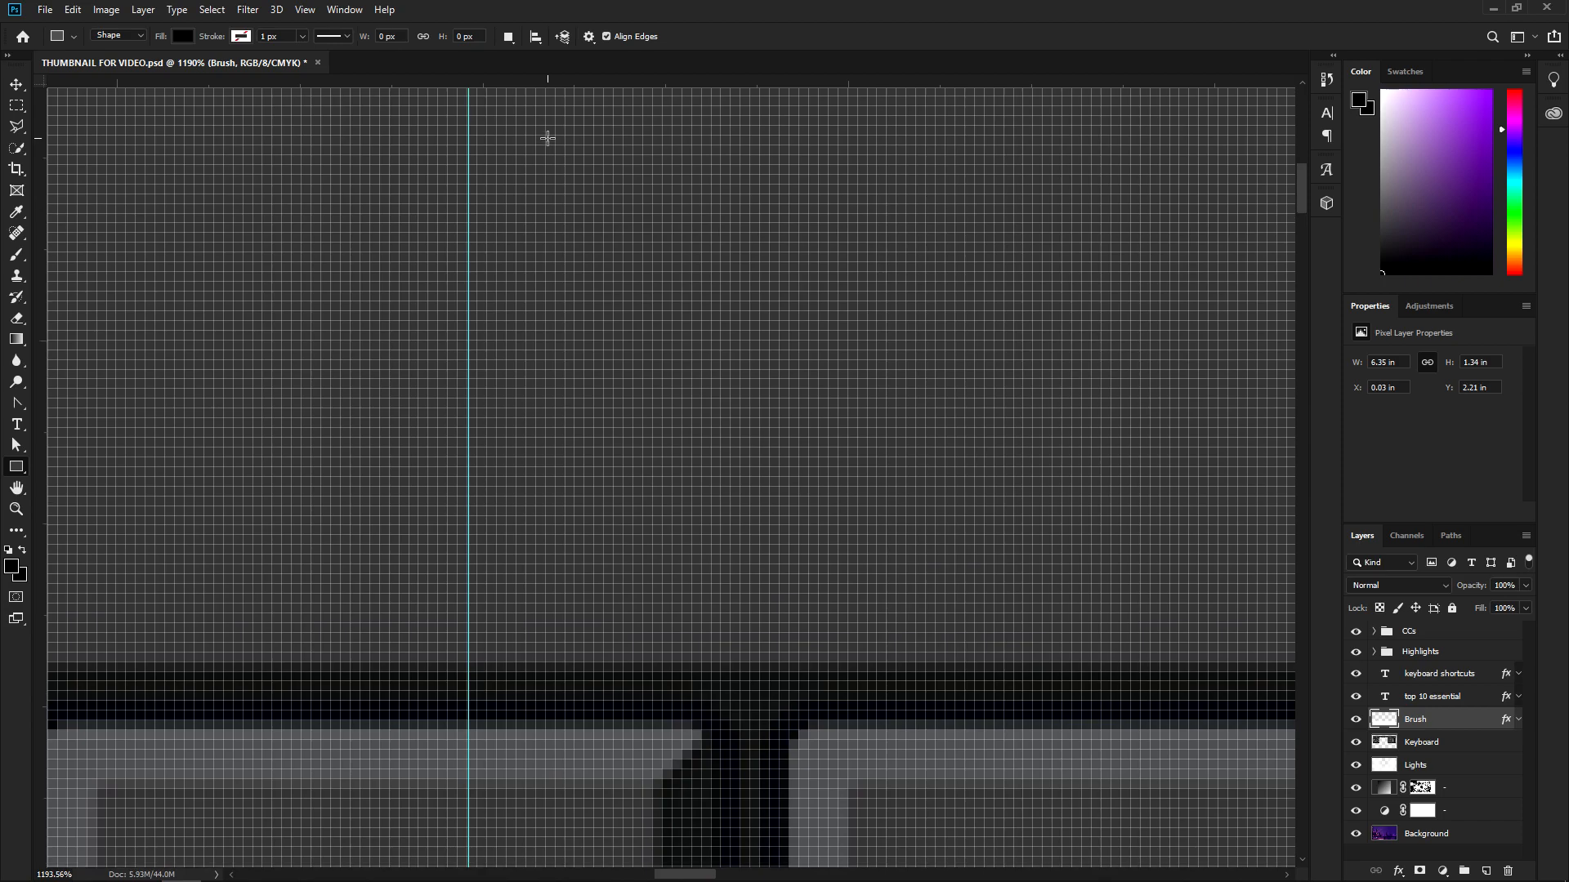
Hide the vertical and horizontal guides on the thumbnail
scroll(548, 137, down, 10)
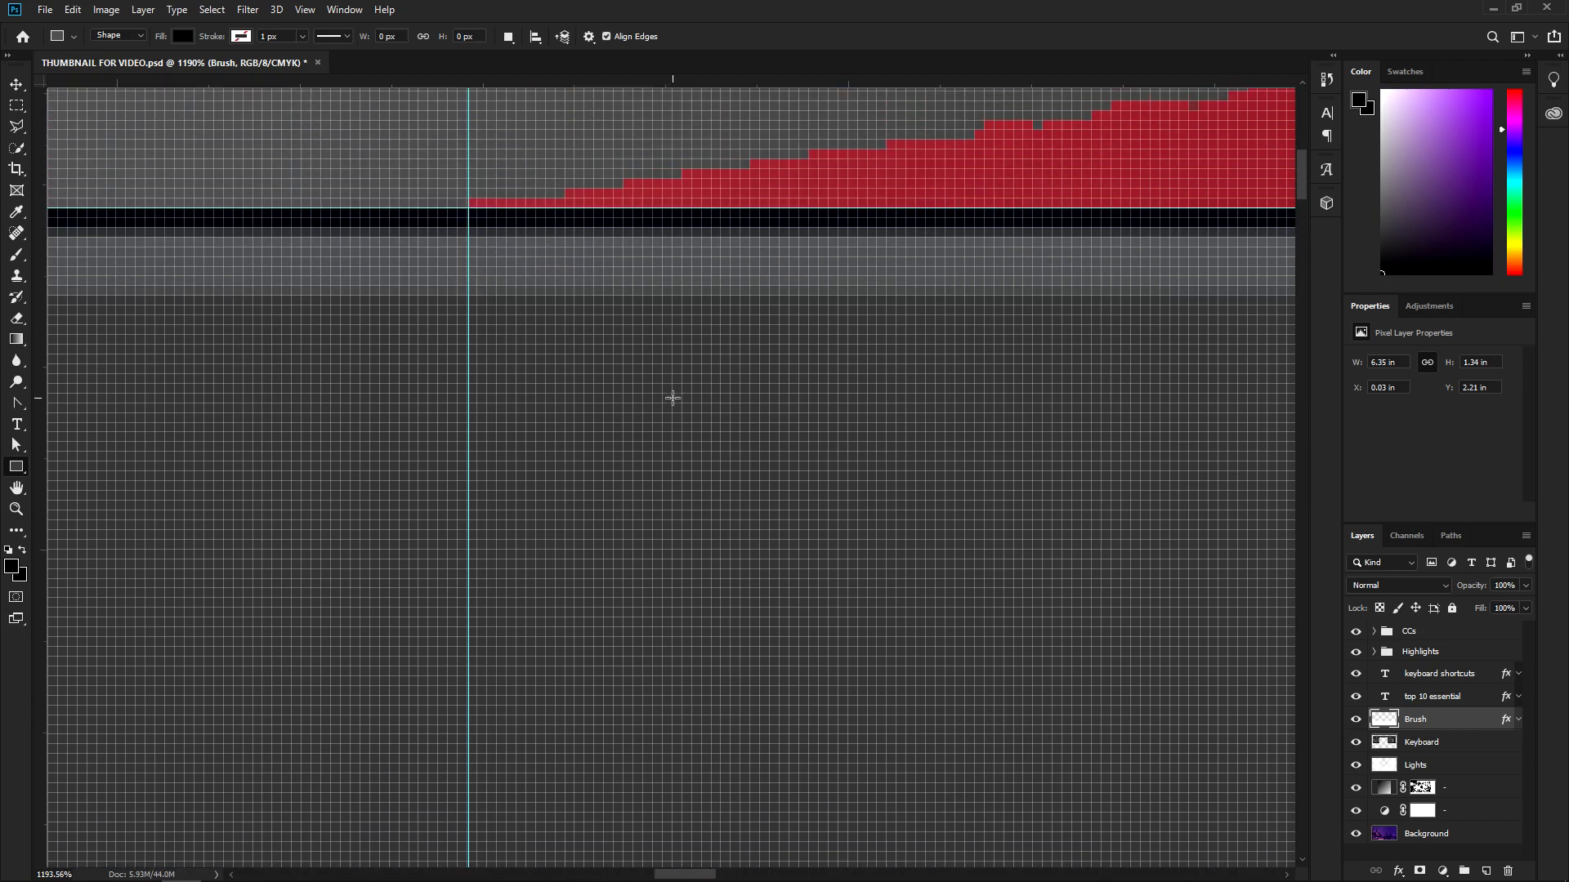
scroll(685, 354, down, 5)
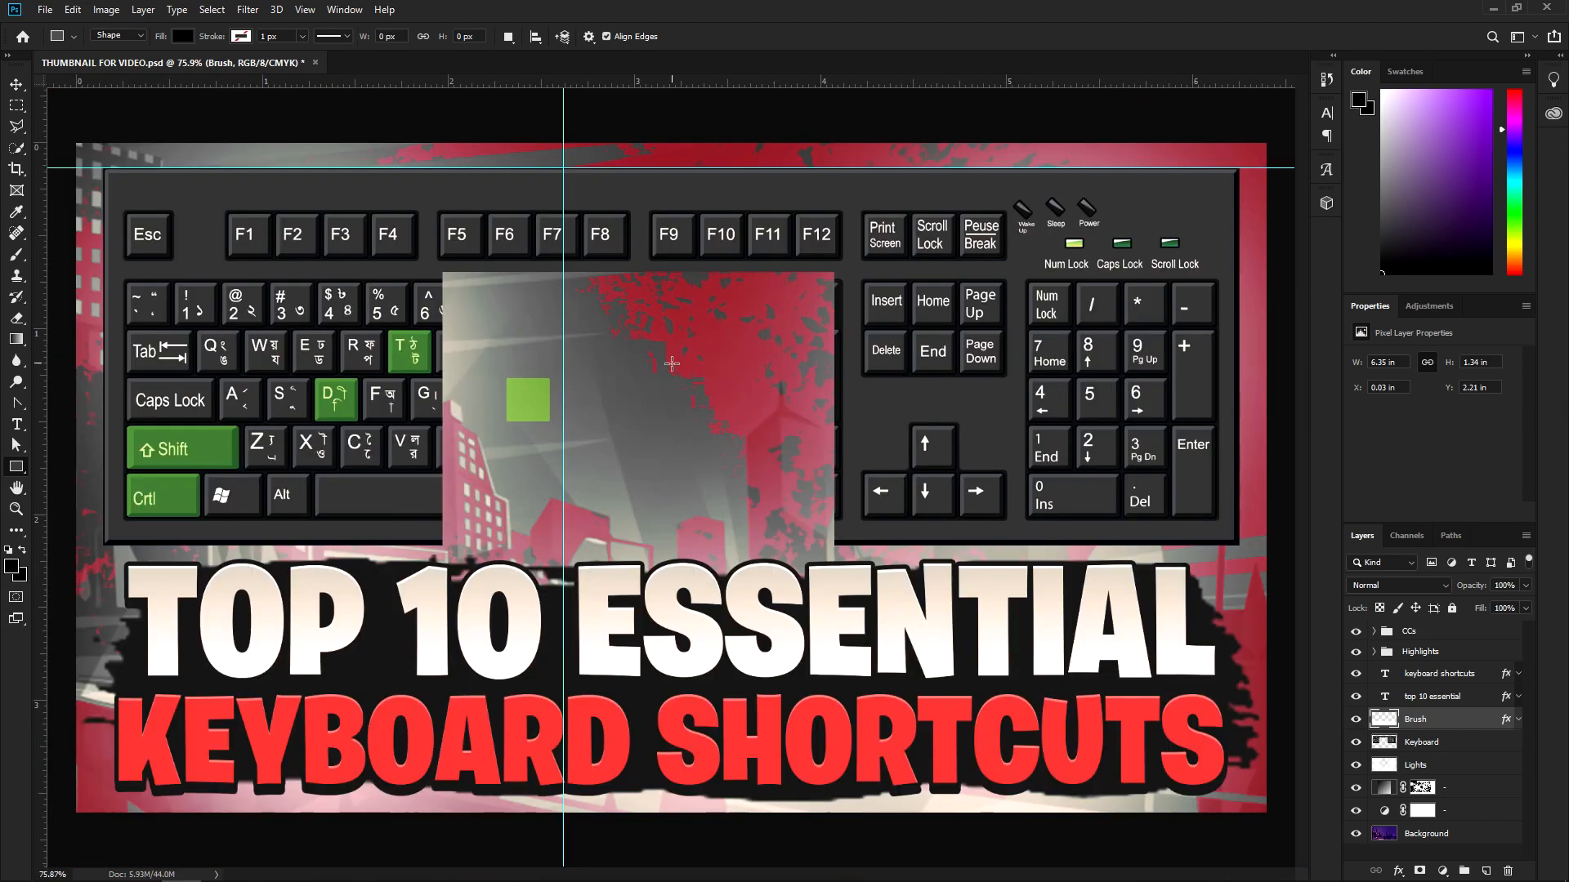
key(ctrl+semicolon)
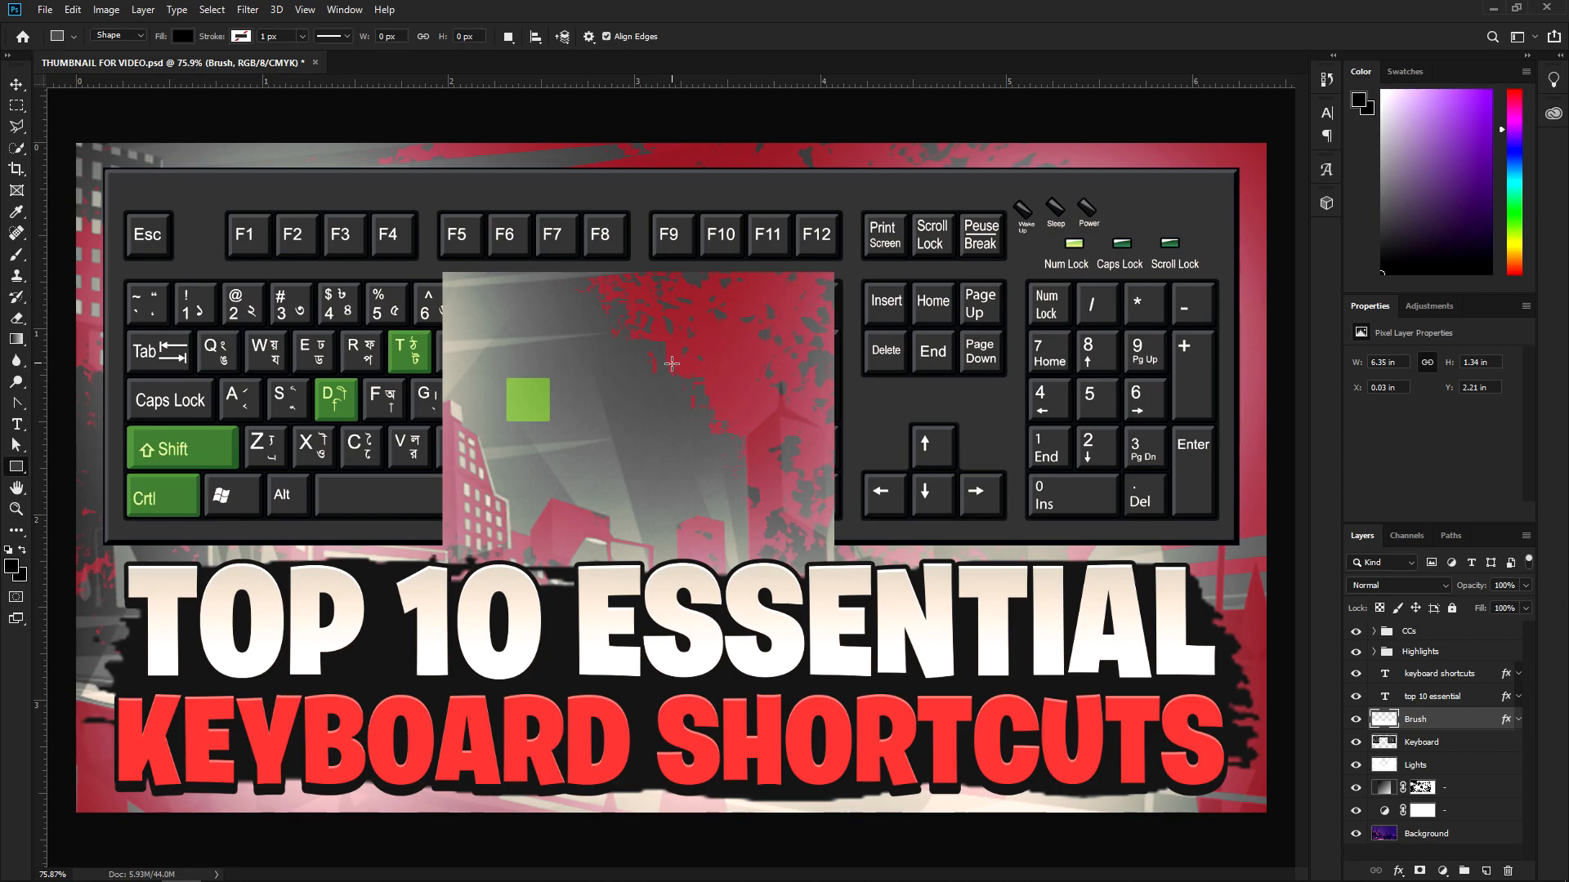
Show the guides again and add horizontal guides at about 2.05 in, across the Tab and Caps Lock rows, plus a vertical guide near F6
key(ctrl+semicolon)
drag(806, 84, 805, 524)
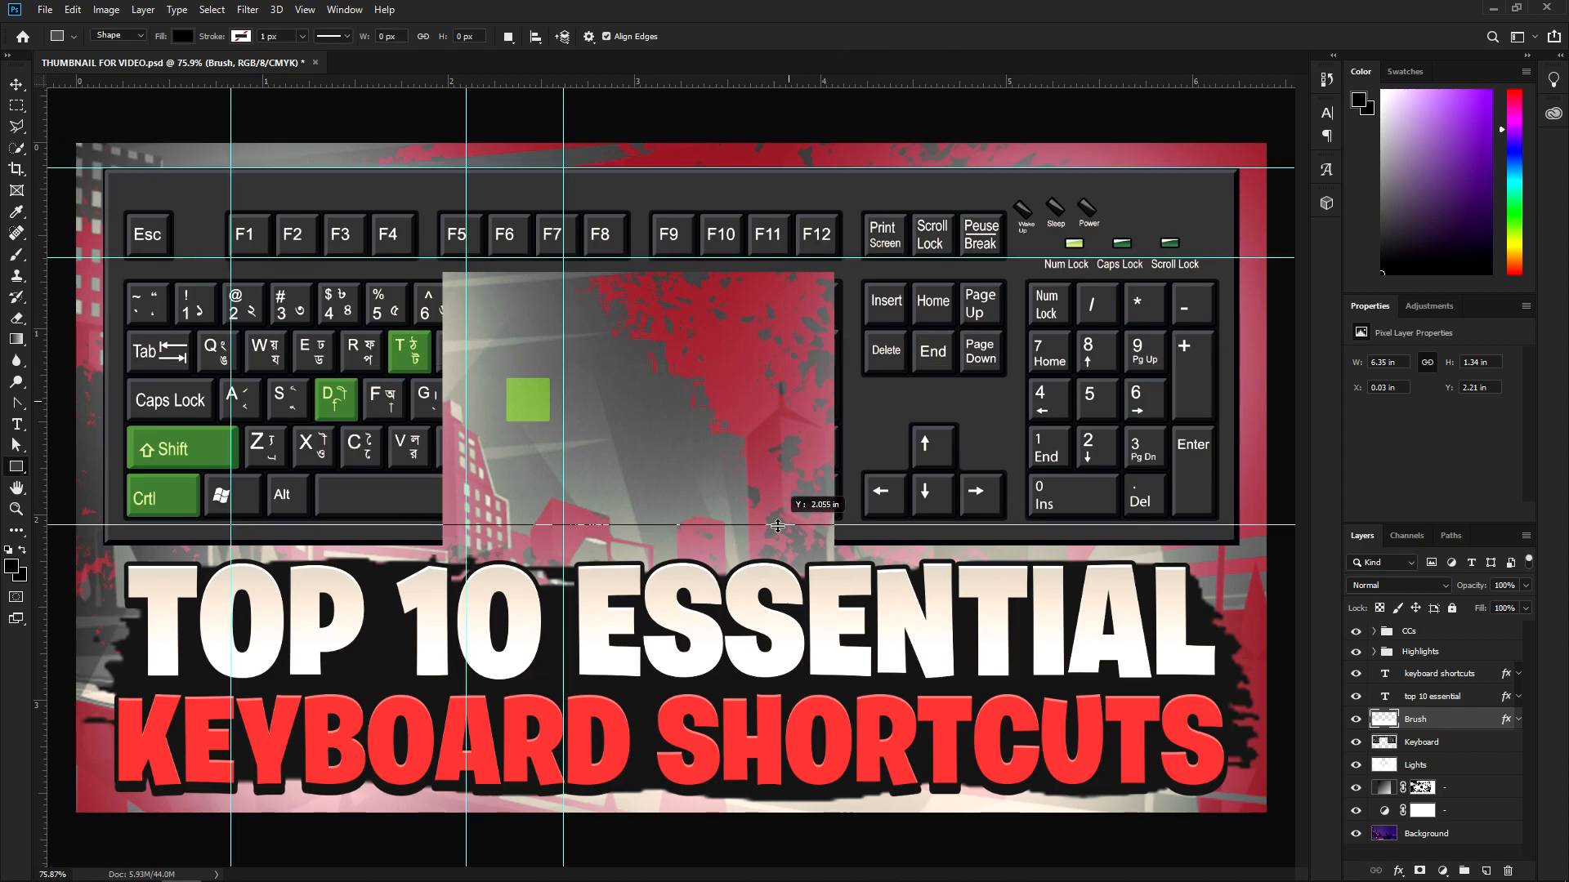
drag(768, 88, 733, 349)
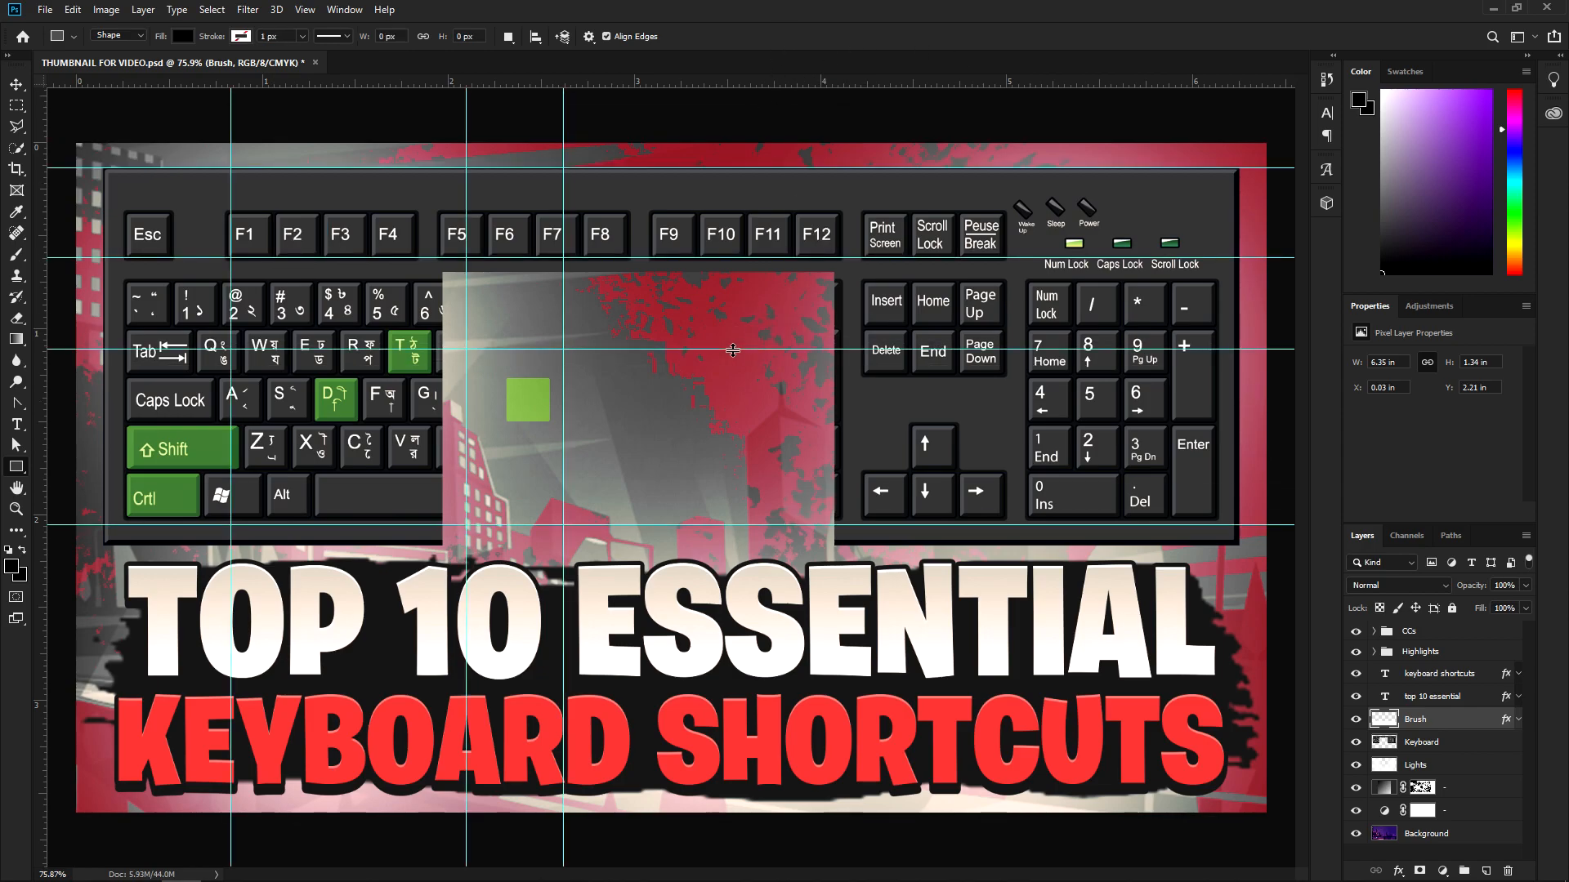
click(621, 88)
click(821, 318)
drag(663, 85, 671, 410)
drag(44, 193, 525, 274)
scroll(490, 298, up, 2)
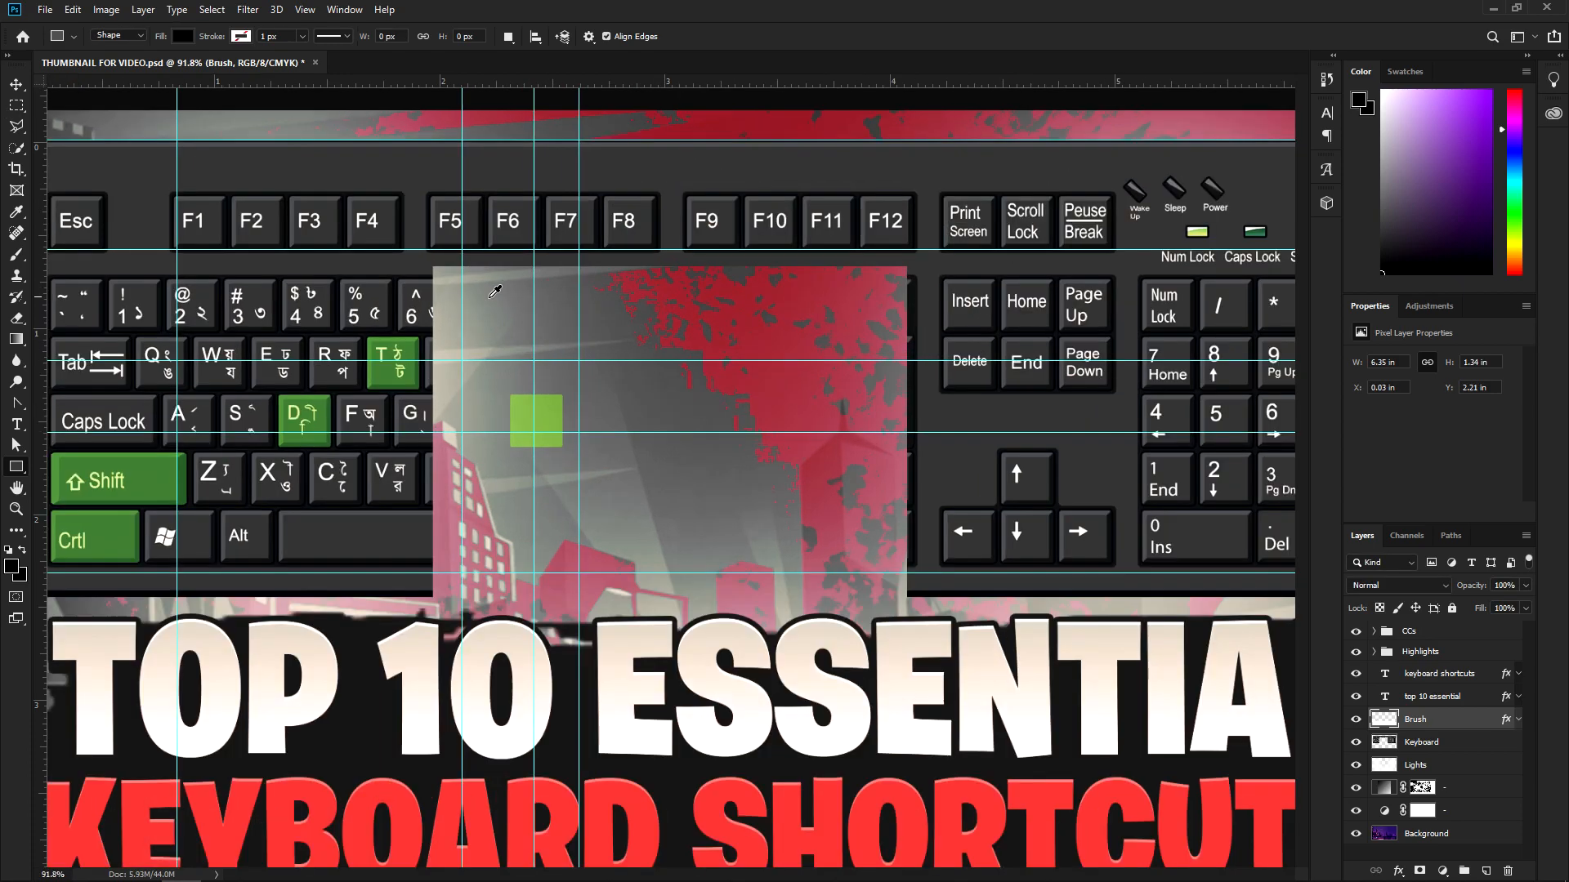
scroll(494, 292, up, 20)
scroll(718, 462, down, 20)
scroll(719, 442, up, 5)
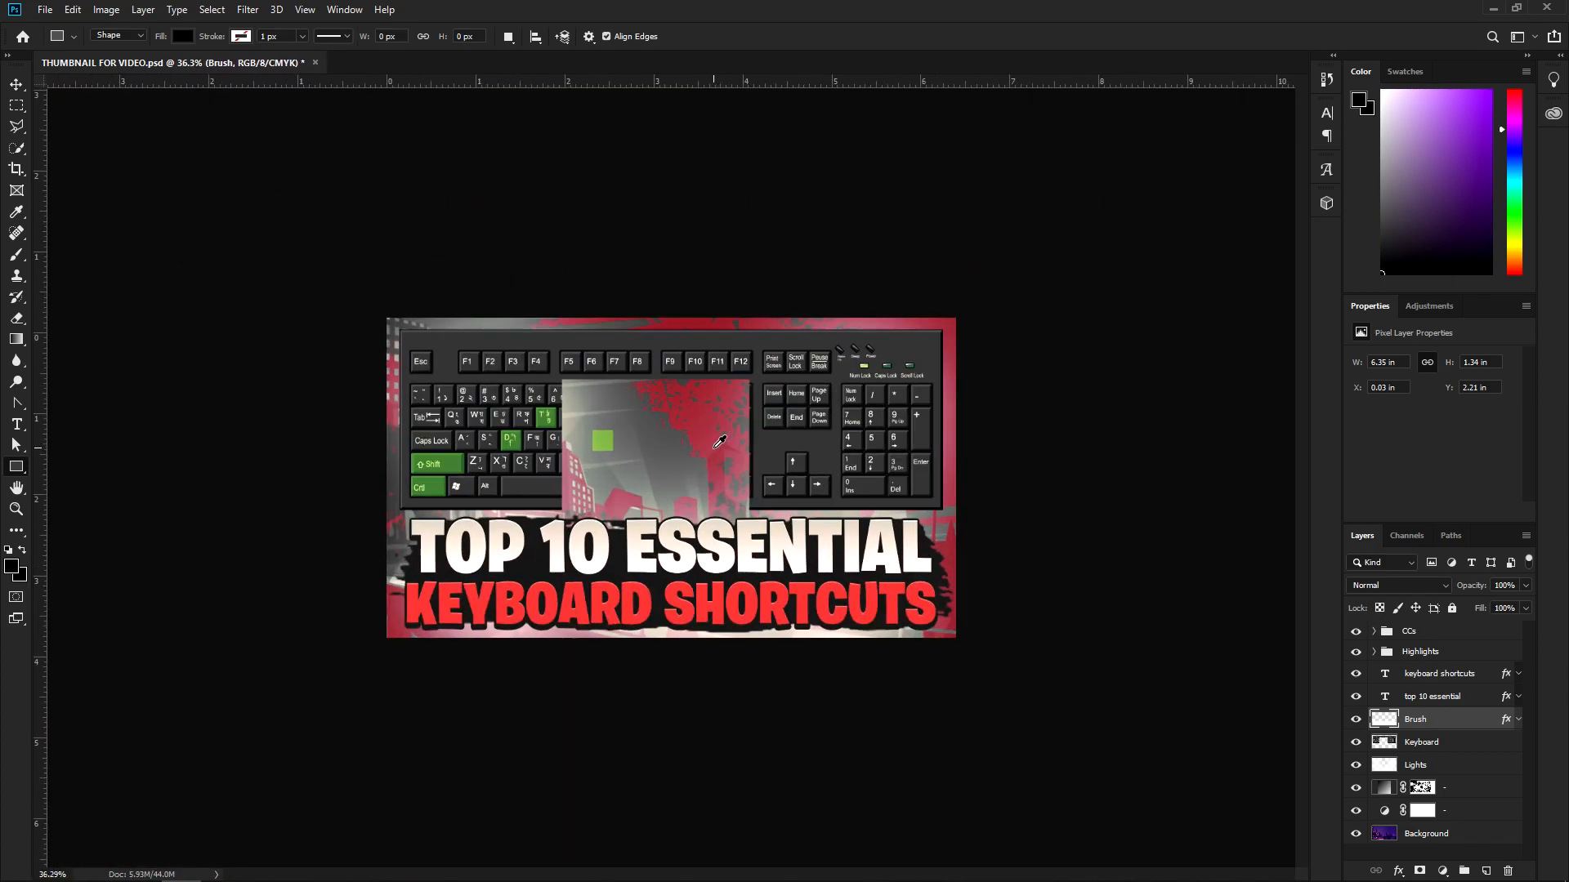
scroll(719, 442, up, 1)
scroll(714, 447, up, 3)
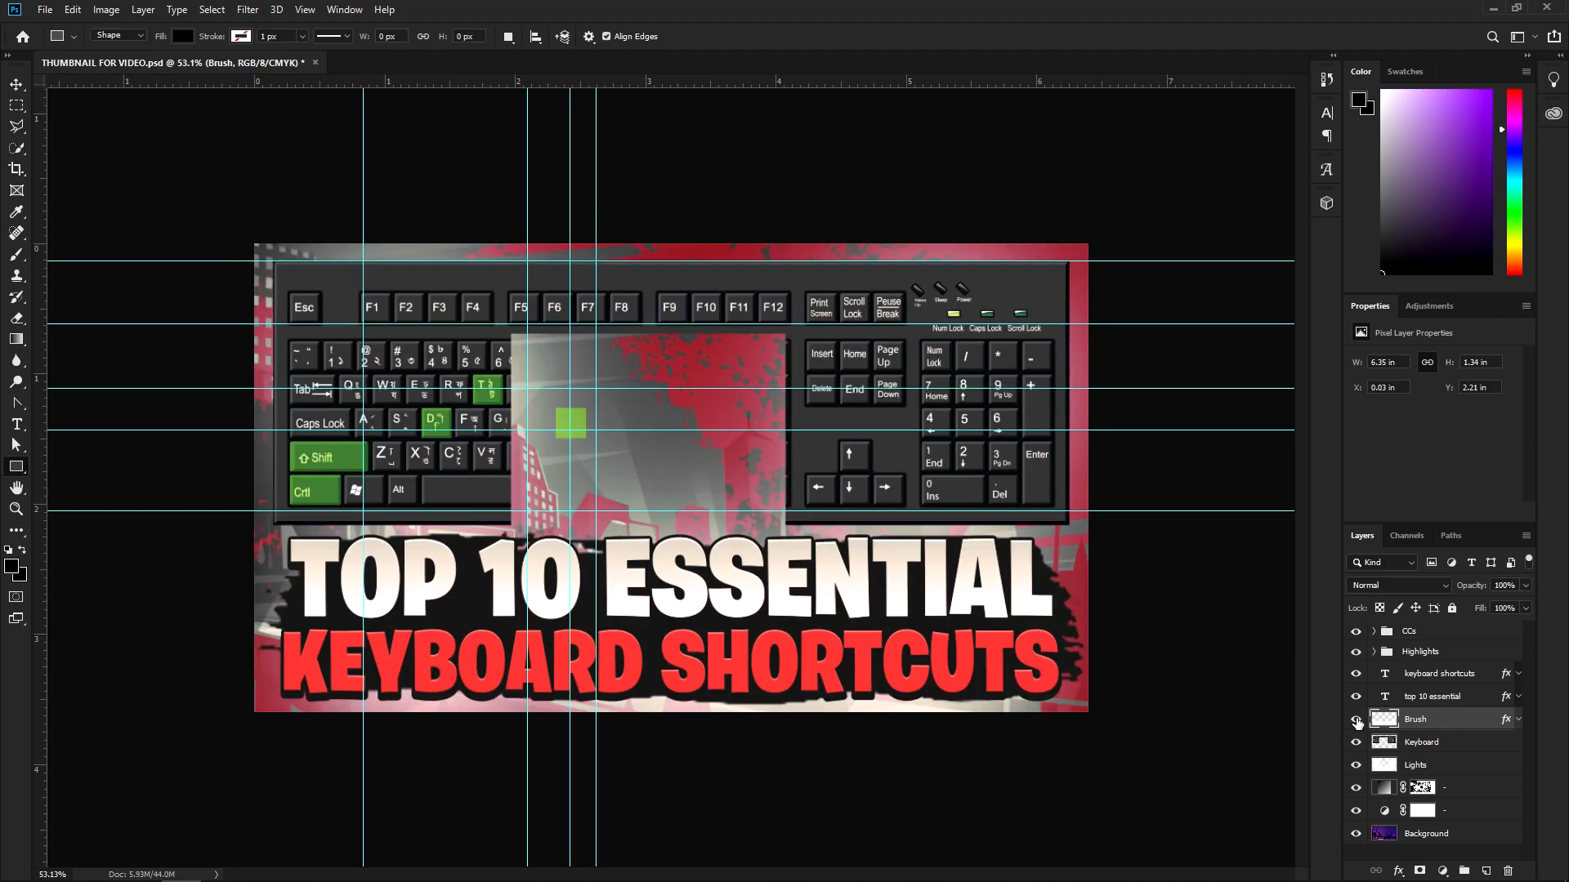
Try duplicating the Brush layer as Brush copy, first with the naming dialog and once directly, deleting each copy
right_click(1449, 716)
click(1388, 110)
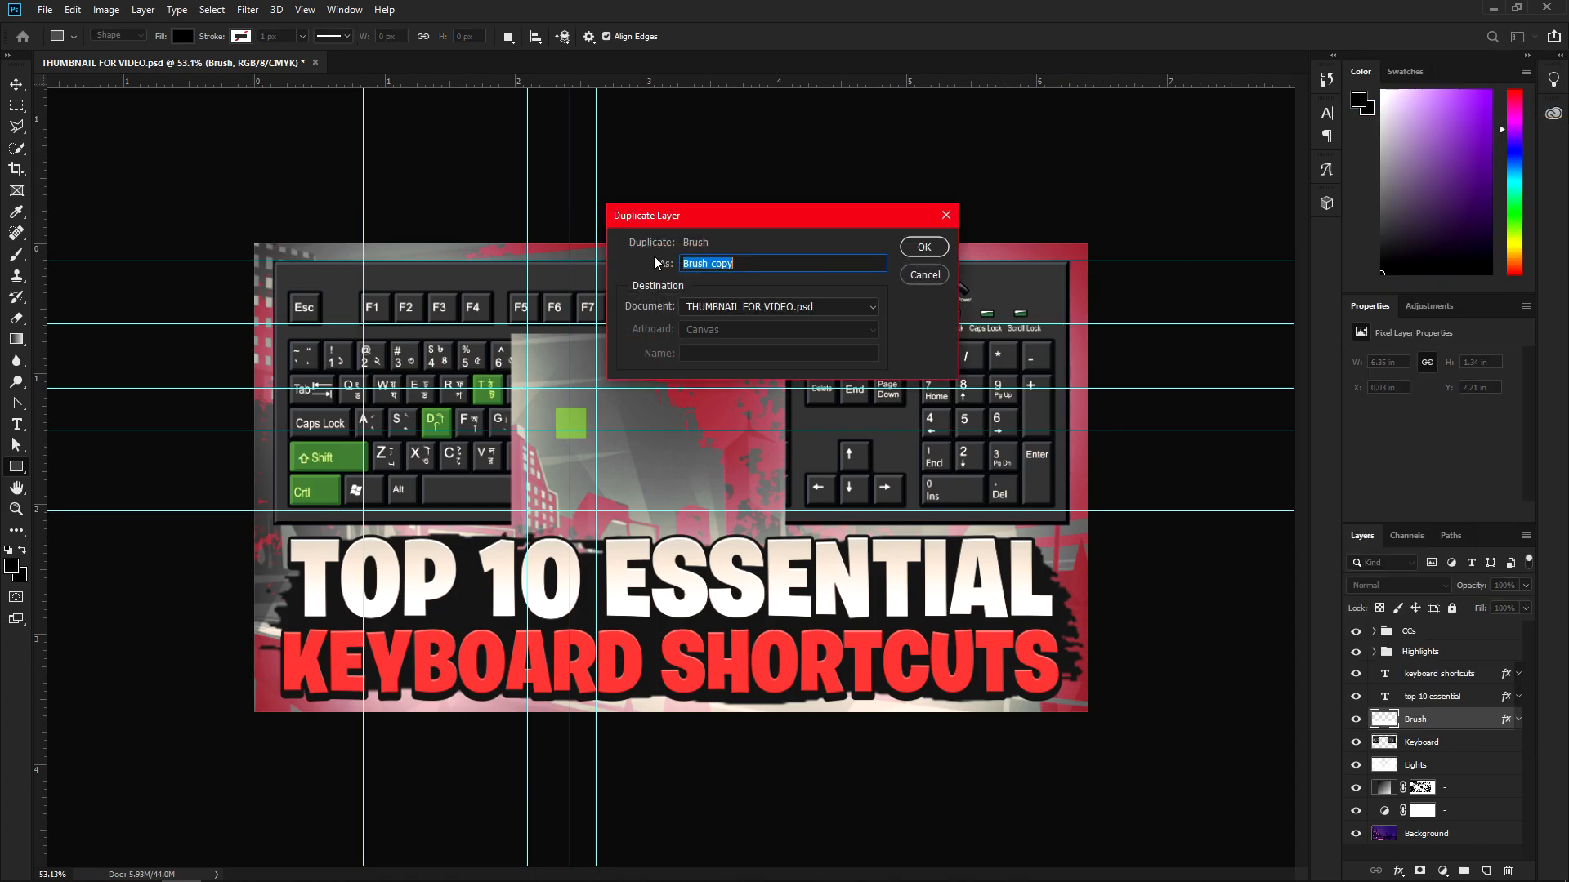
click(924, 248)
key(Delete)
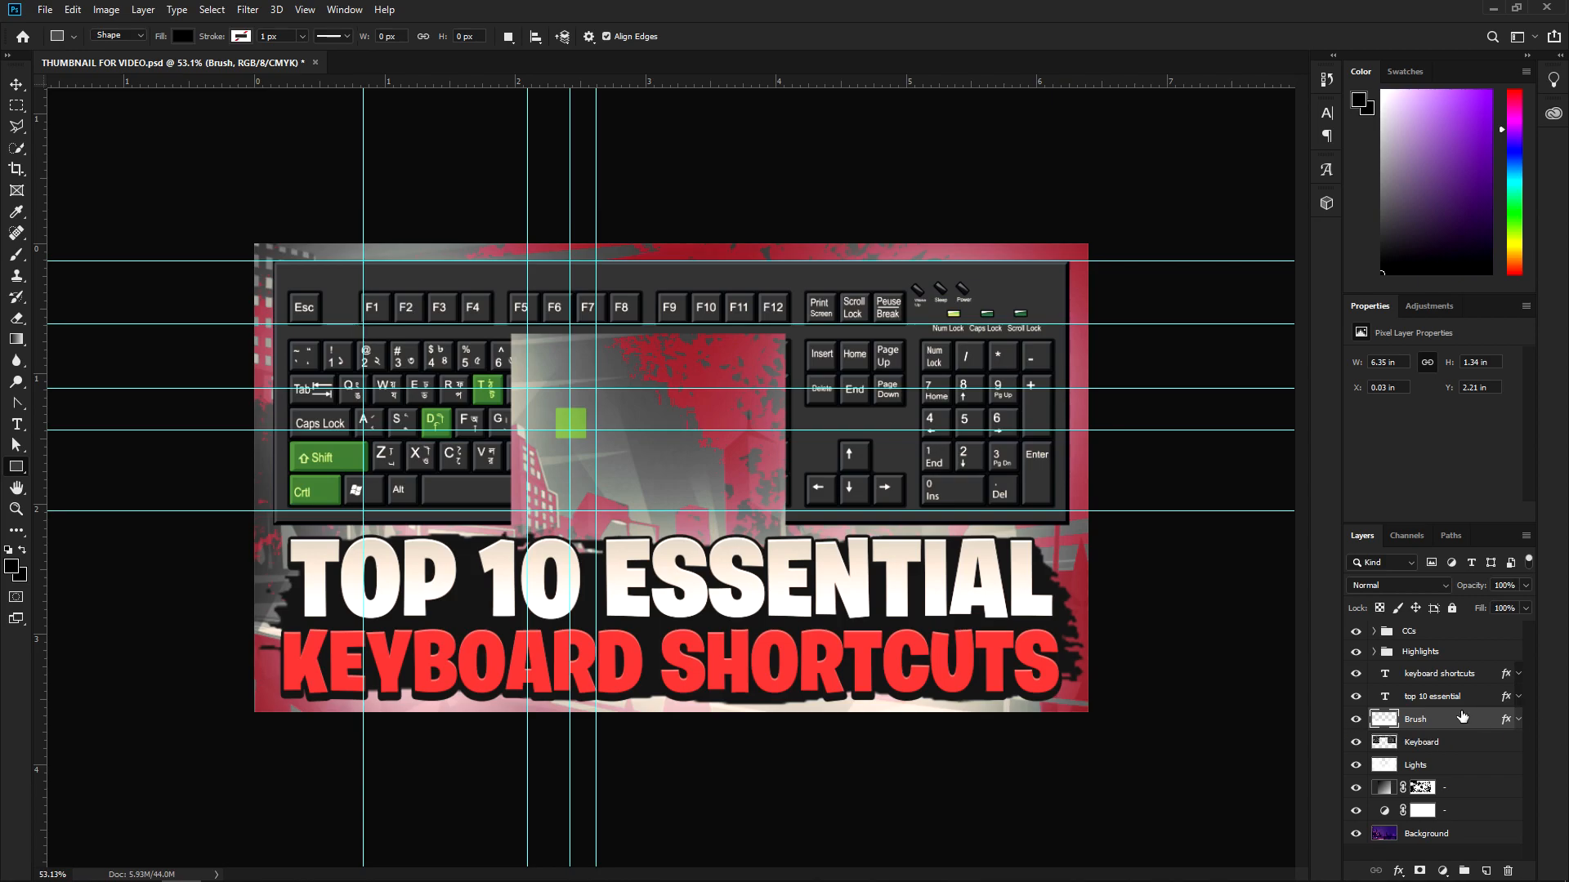
key(ctrl+j)
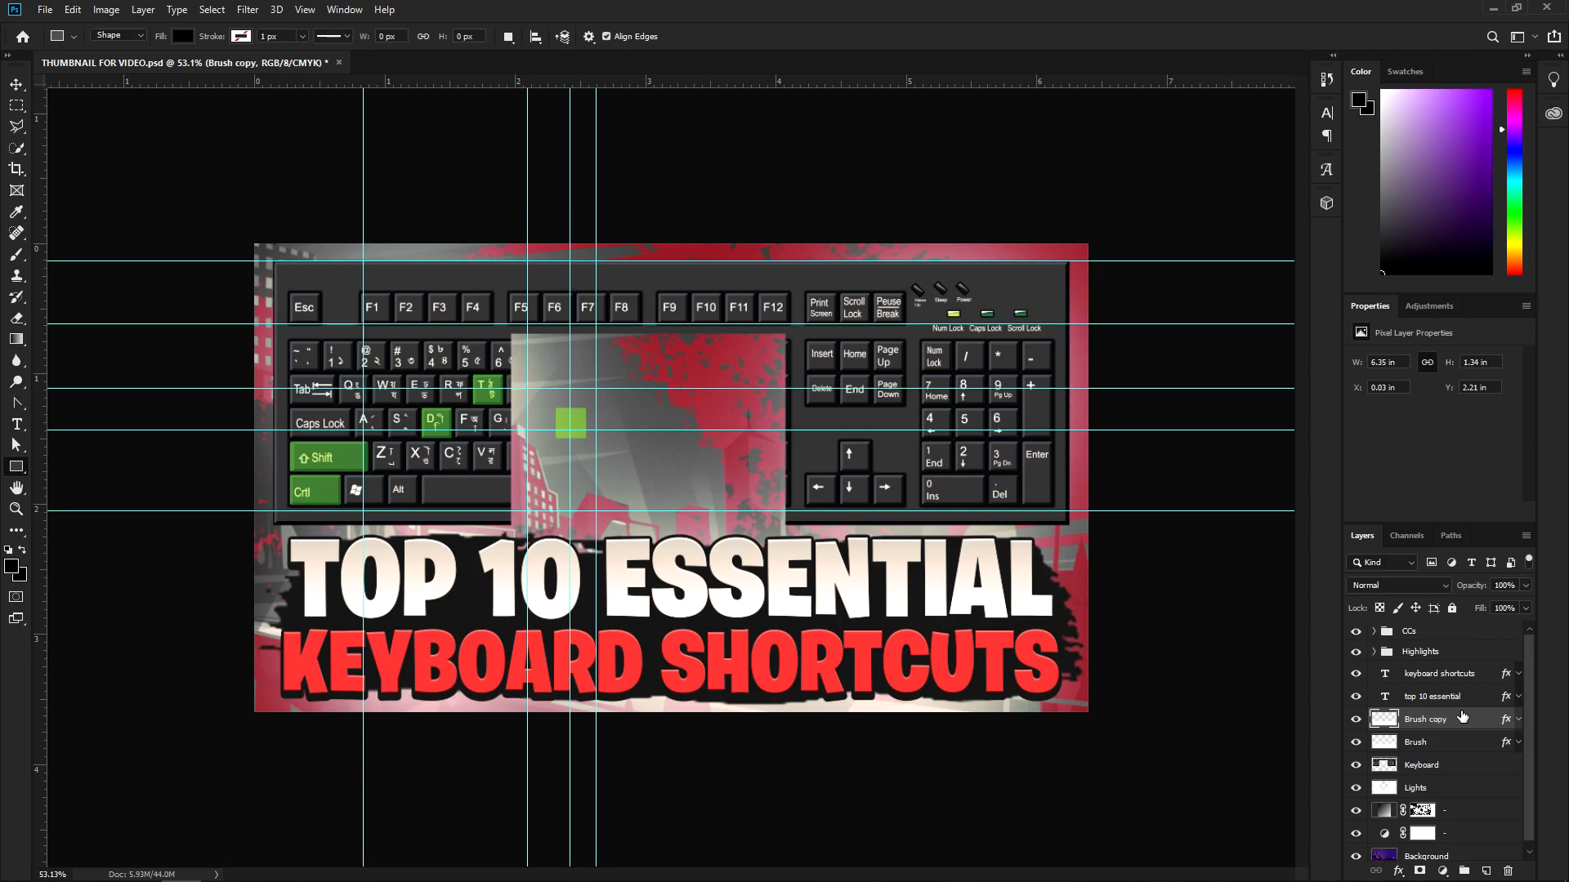
key(Delete)
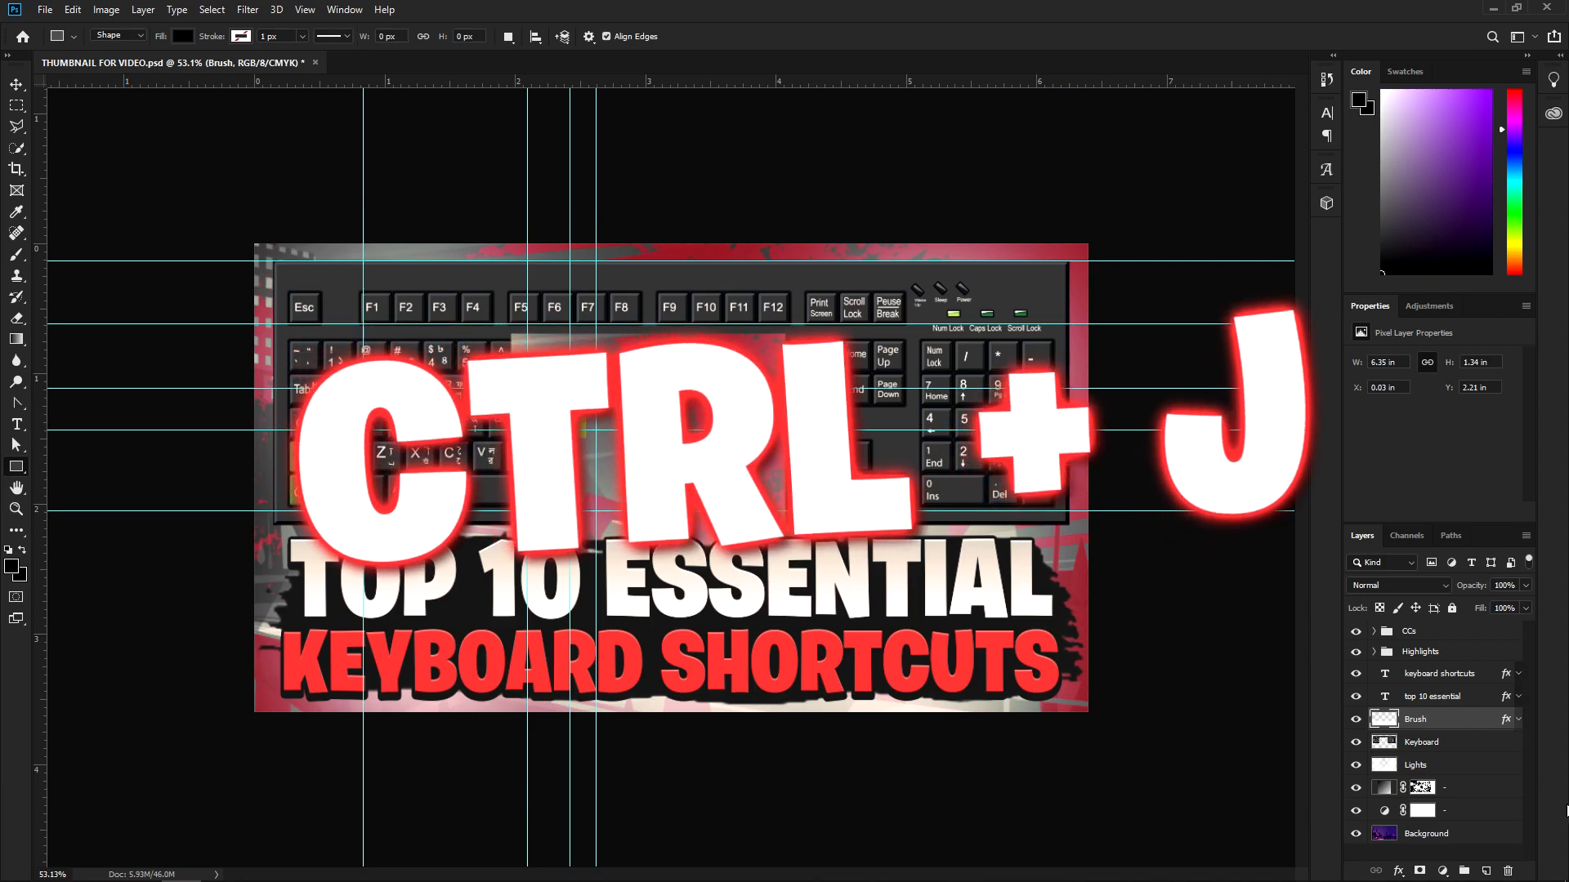
Hide the Brush layer, copy a rectangular marquee area around the Page Up and number-pad keys from Keyboard onto a new layer, and hide Keyboard
click(1356, 720)
click(1386, 739)
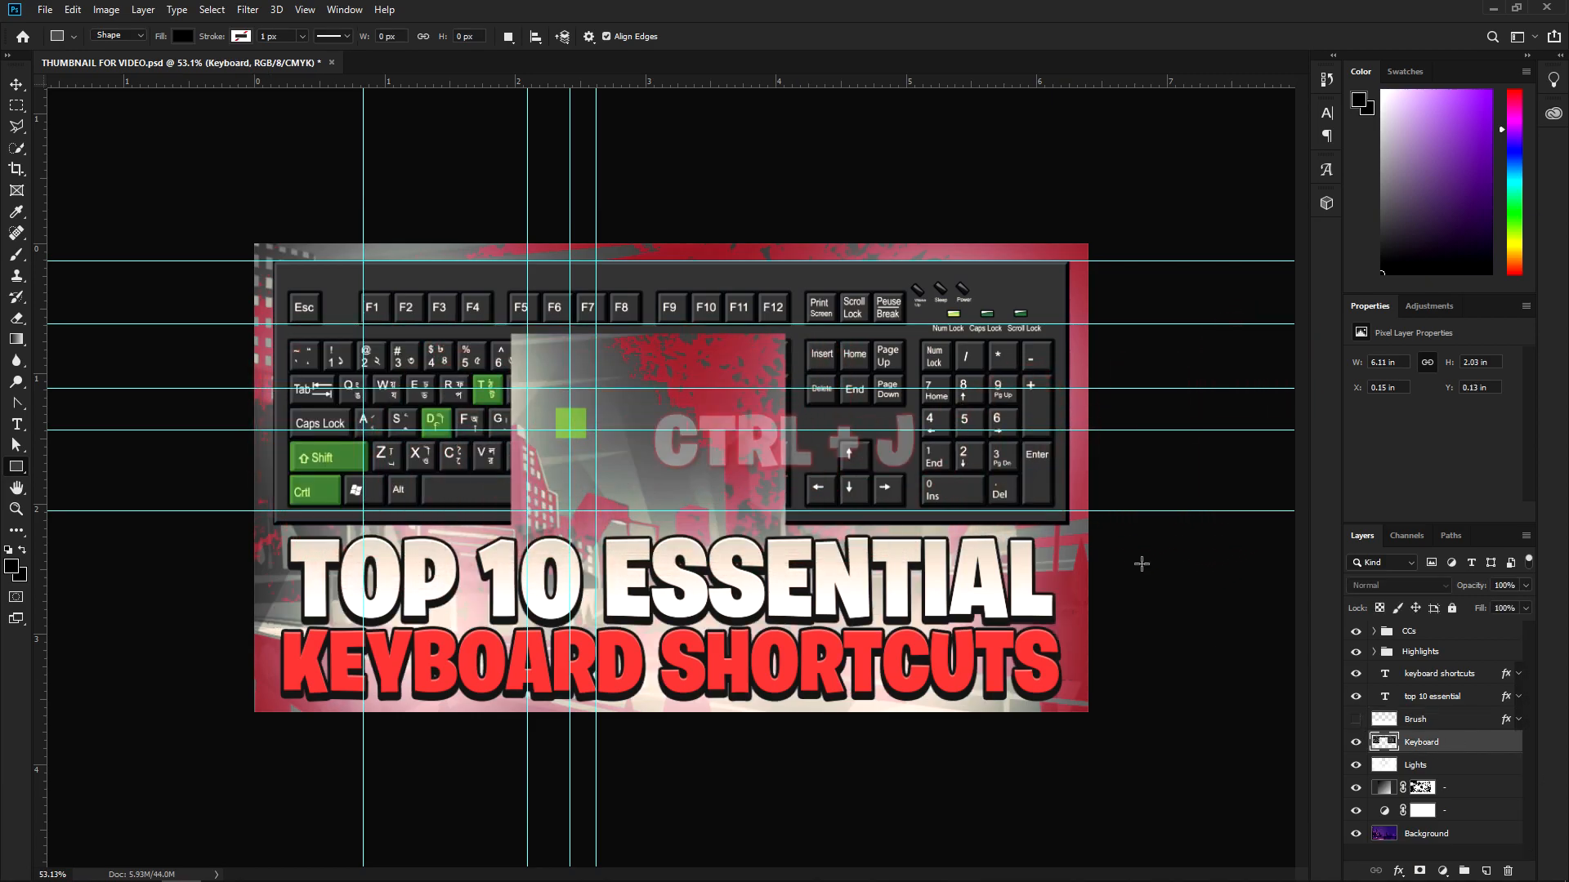
key(m)
drag(872, 324, 1021, 457)
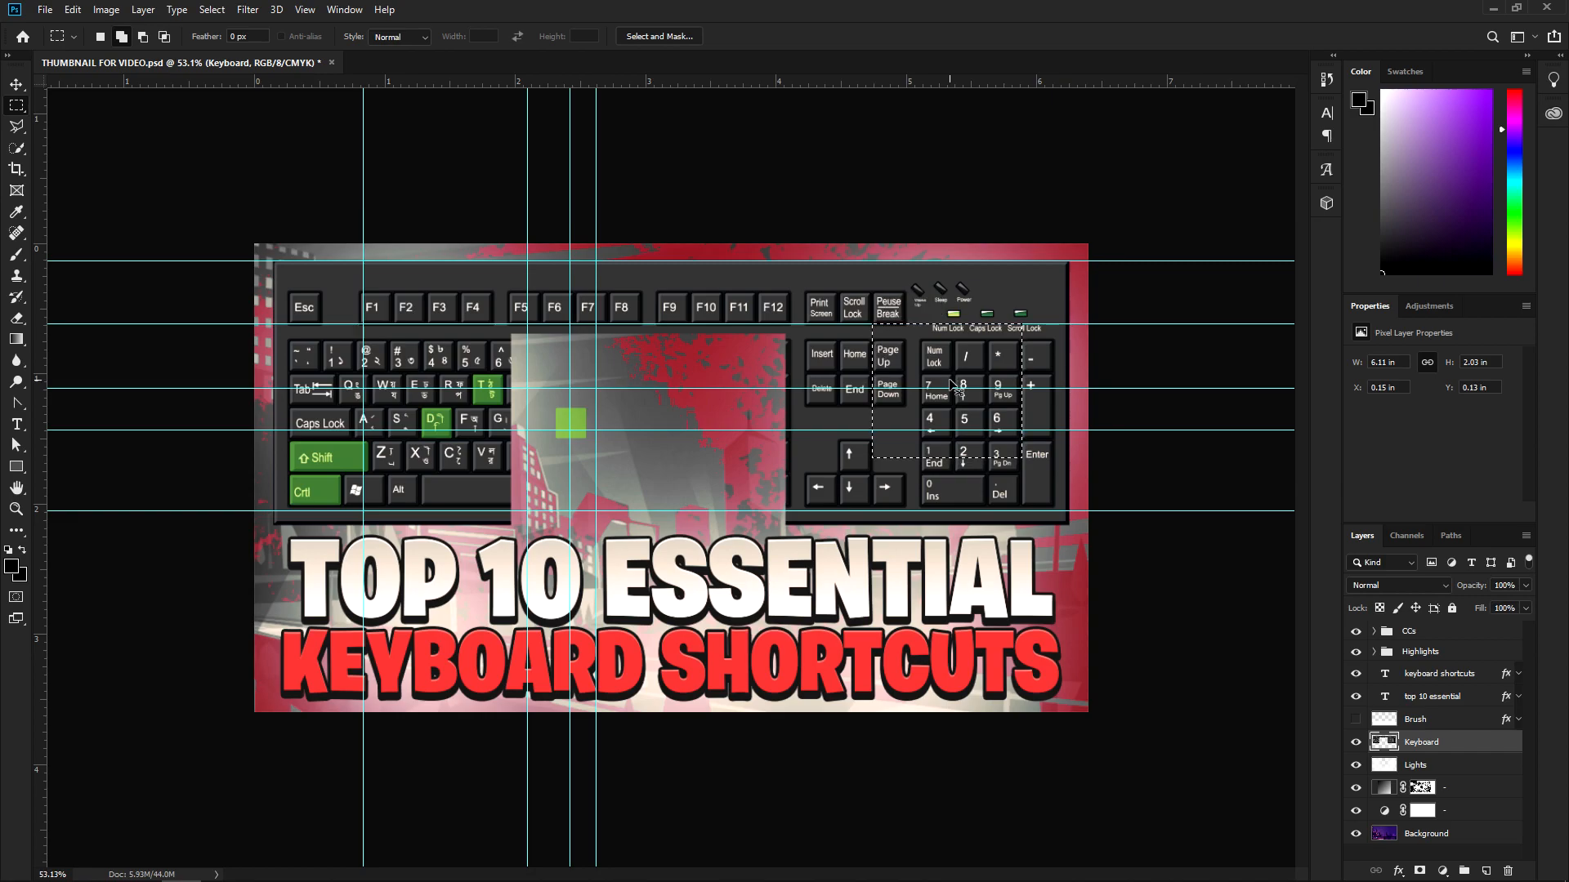
key(ctrl+j)
click(1356, 765)
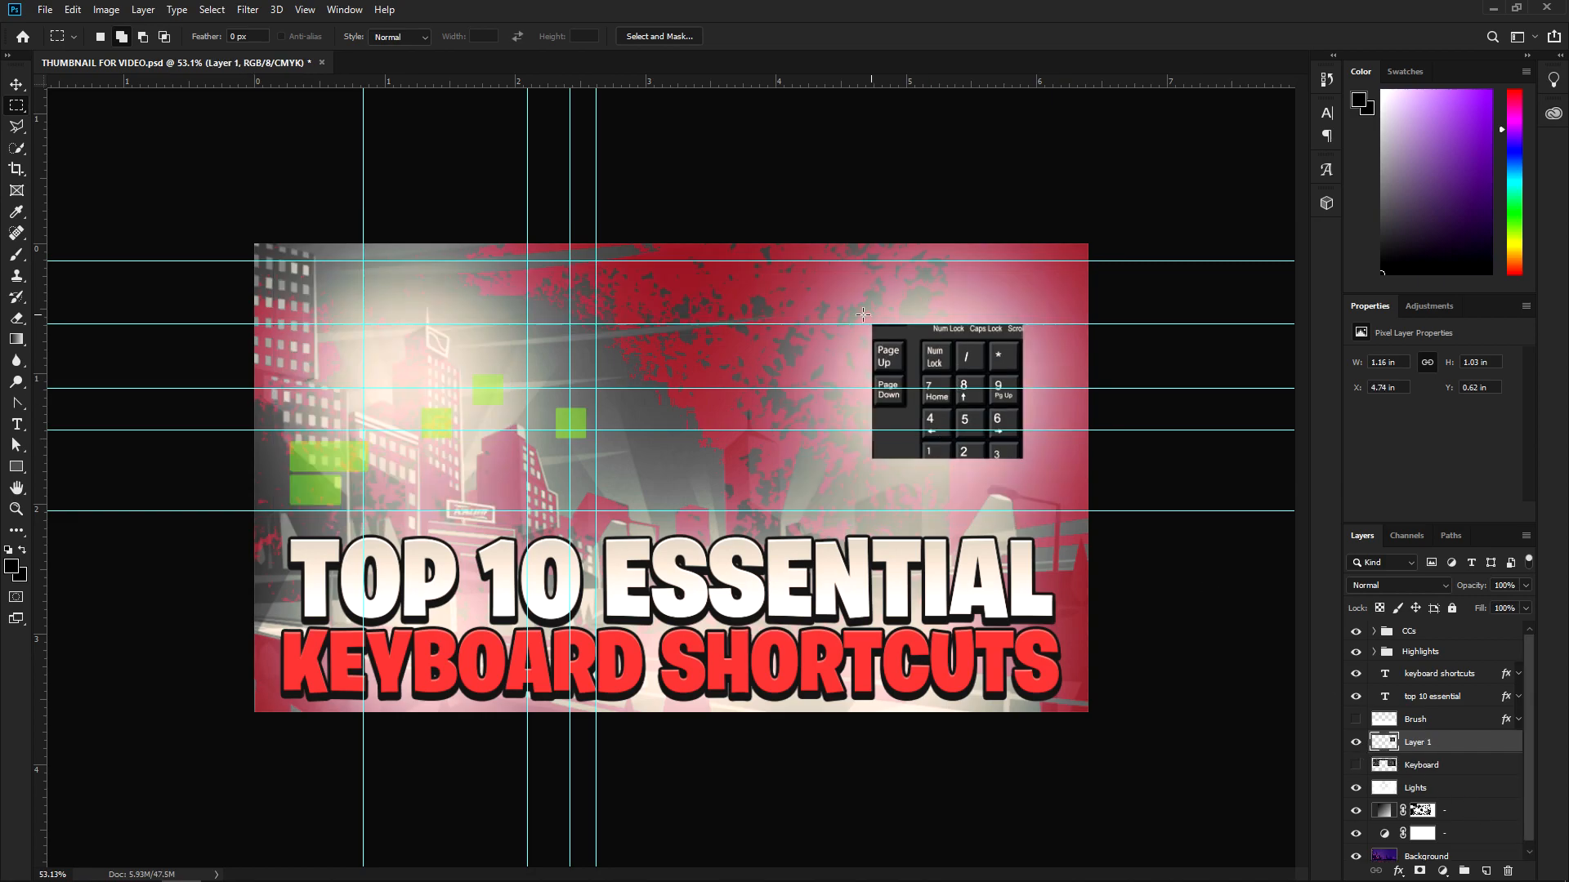
Copy the Keyboard layer's left section, up to the F6 key, onto a new layer, with Layer 1 hidden and nothing selected
drag(866, 323, 839, 278)
key(ctrl+d)
key(ctrl+d)
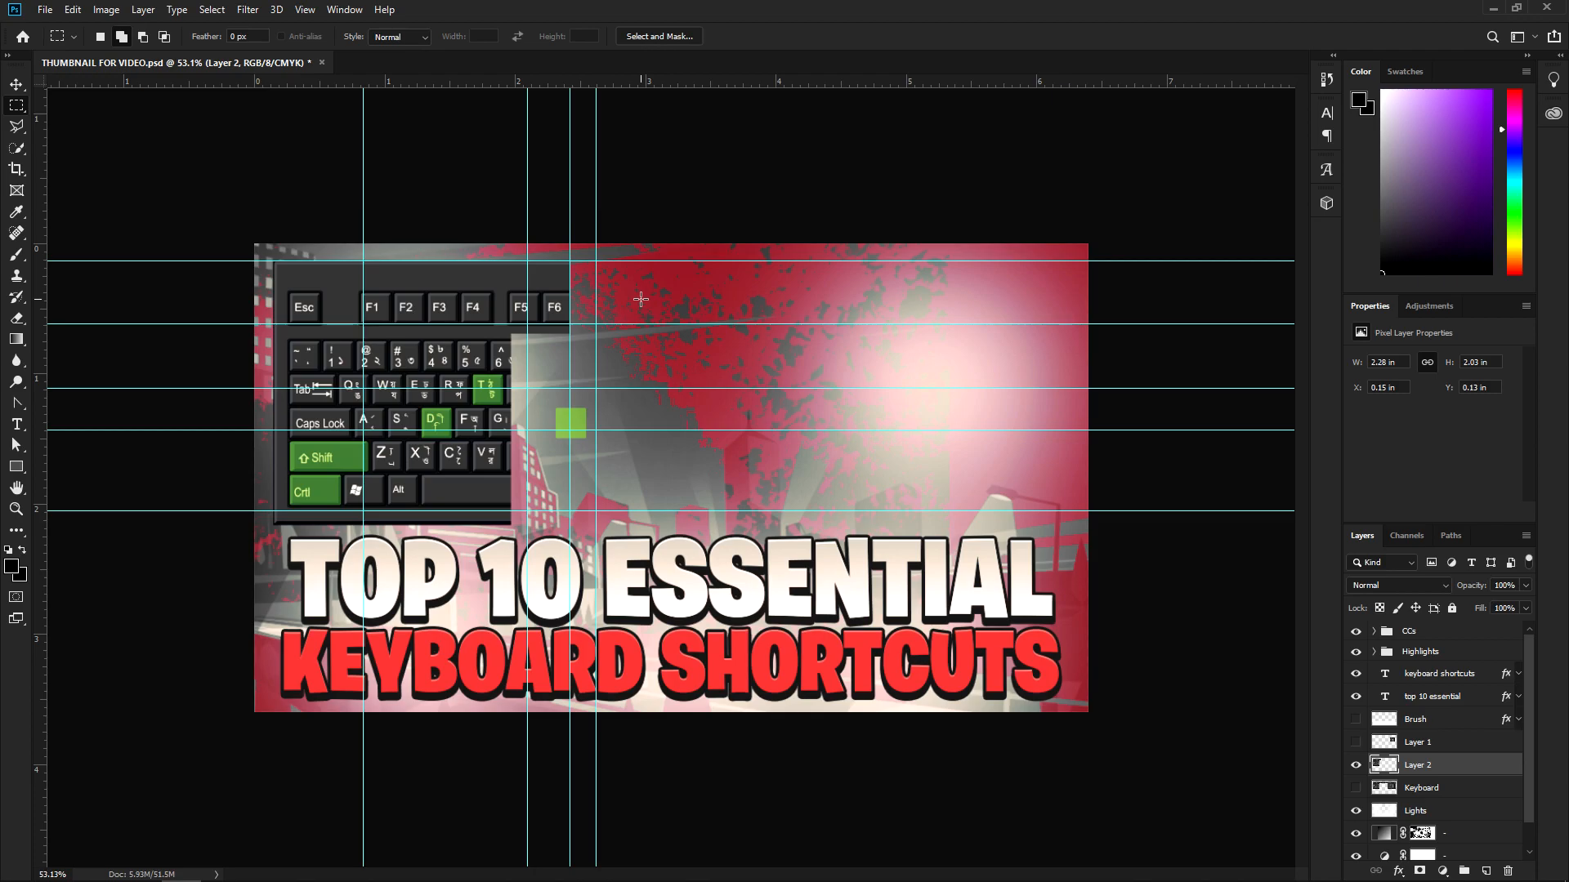
Make Layer 1 and the Brush layer visible, and toggle the "top 10 essential" text layer off and on
click(1356, 742)
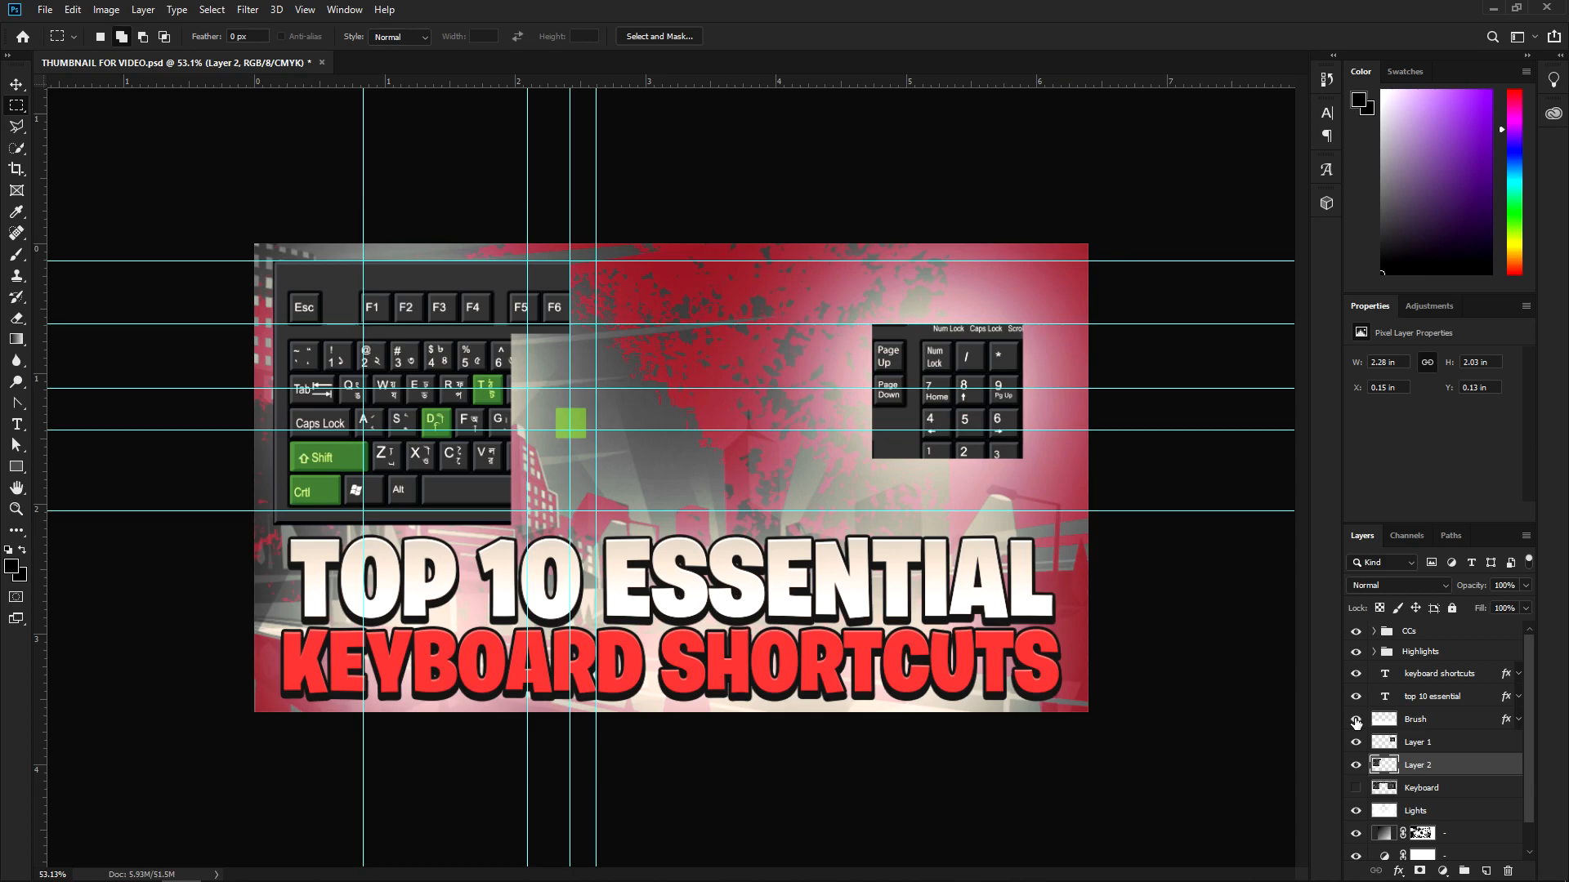
click(1356, 719)
click(1357, 697)
click(1356, 696)
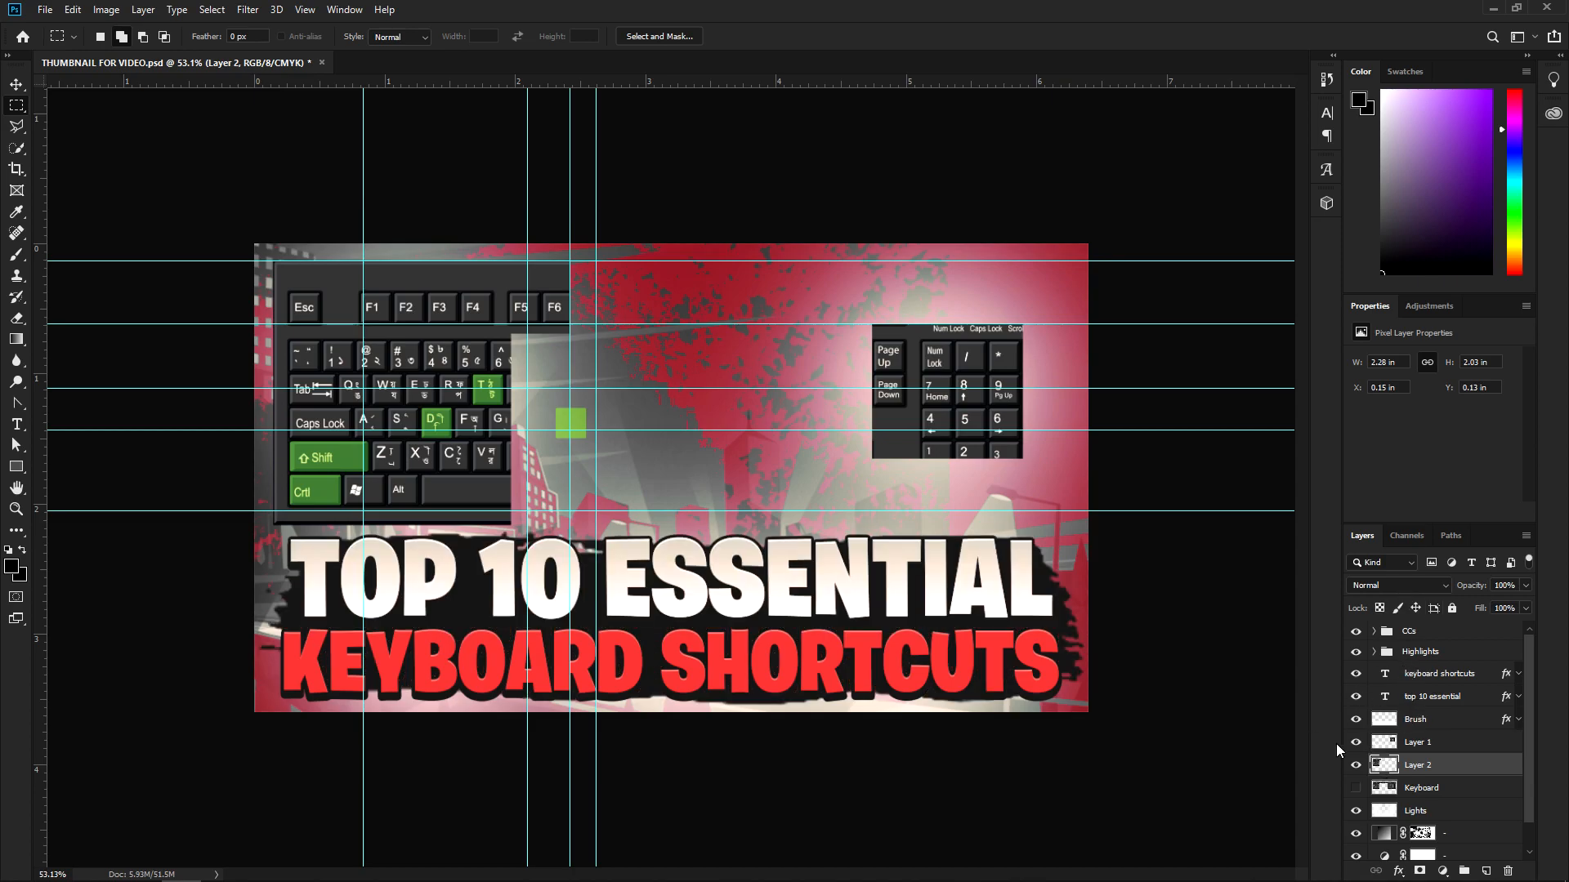
Load the outlines of the "top 10 essential", Layer 2, Brush and "keyboard shortcuts" layers as selections, one at a time
ctrl+click(1384, 697)
scroll(901, 654, up, 2)
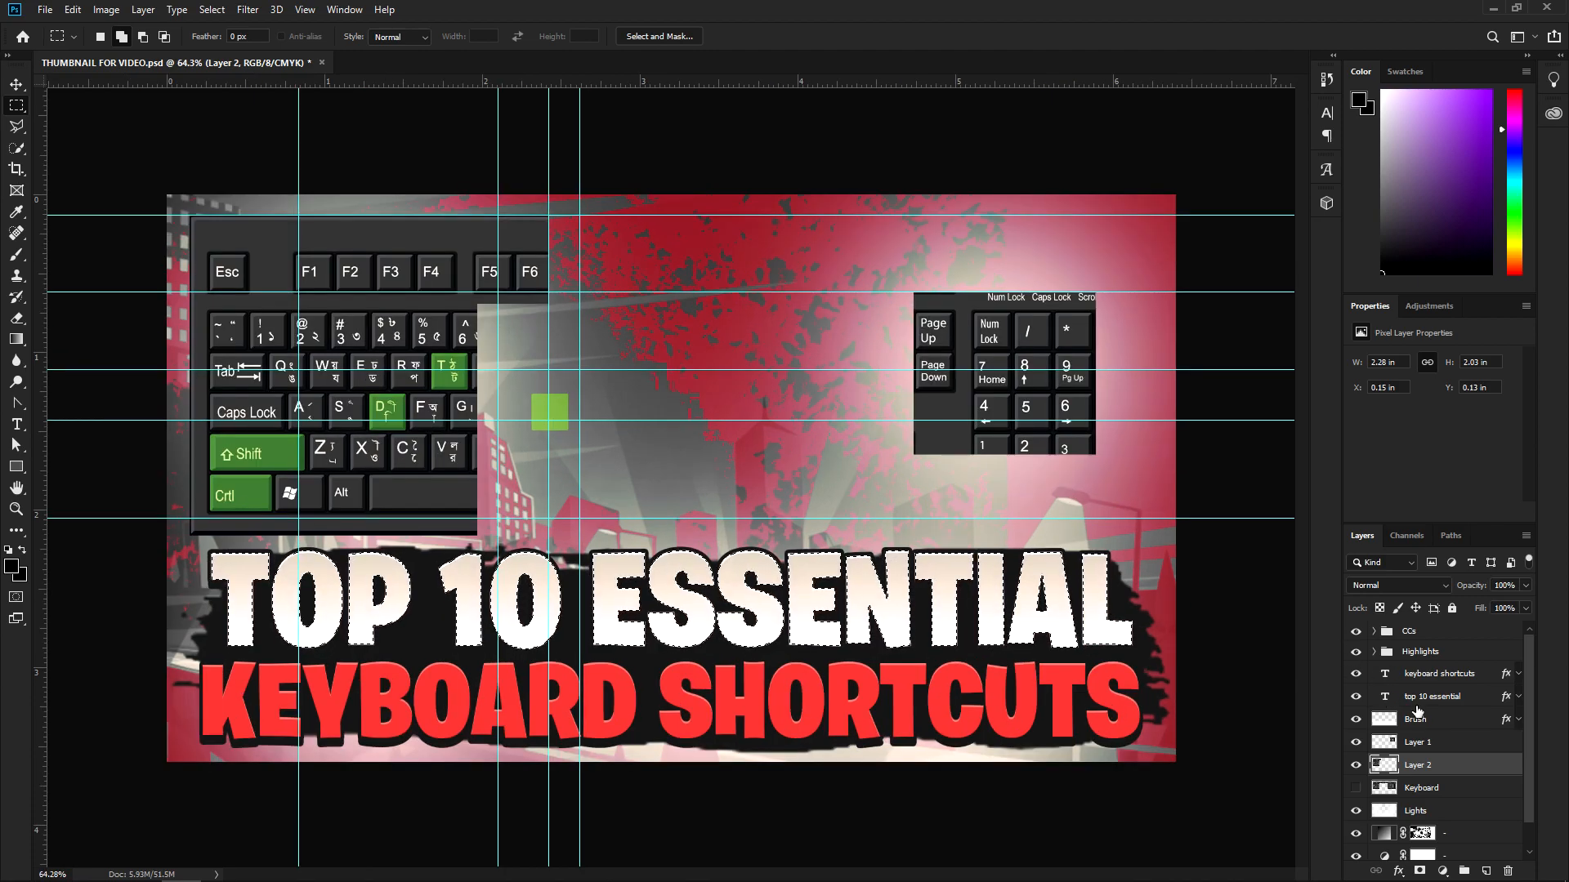
key(ctrl+d)
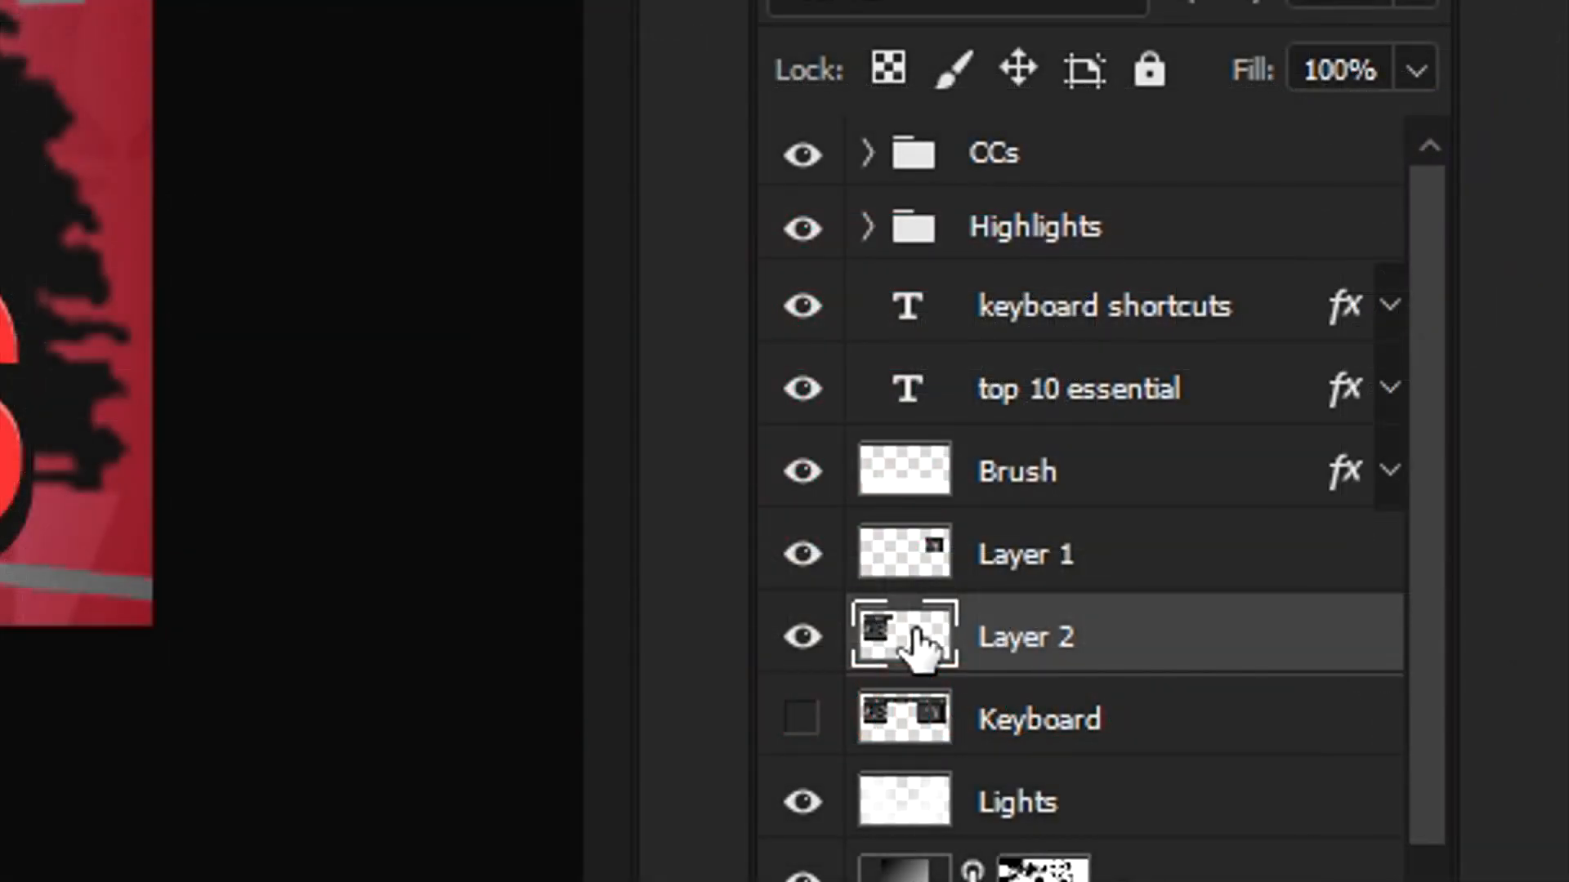
ctrl+click(915, 642)
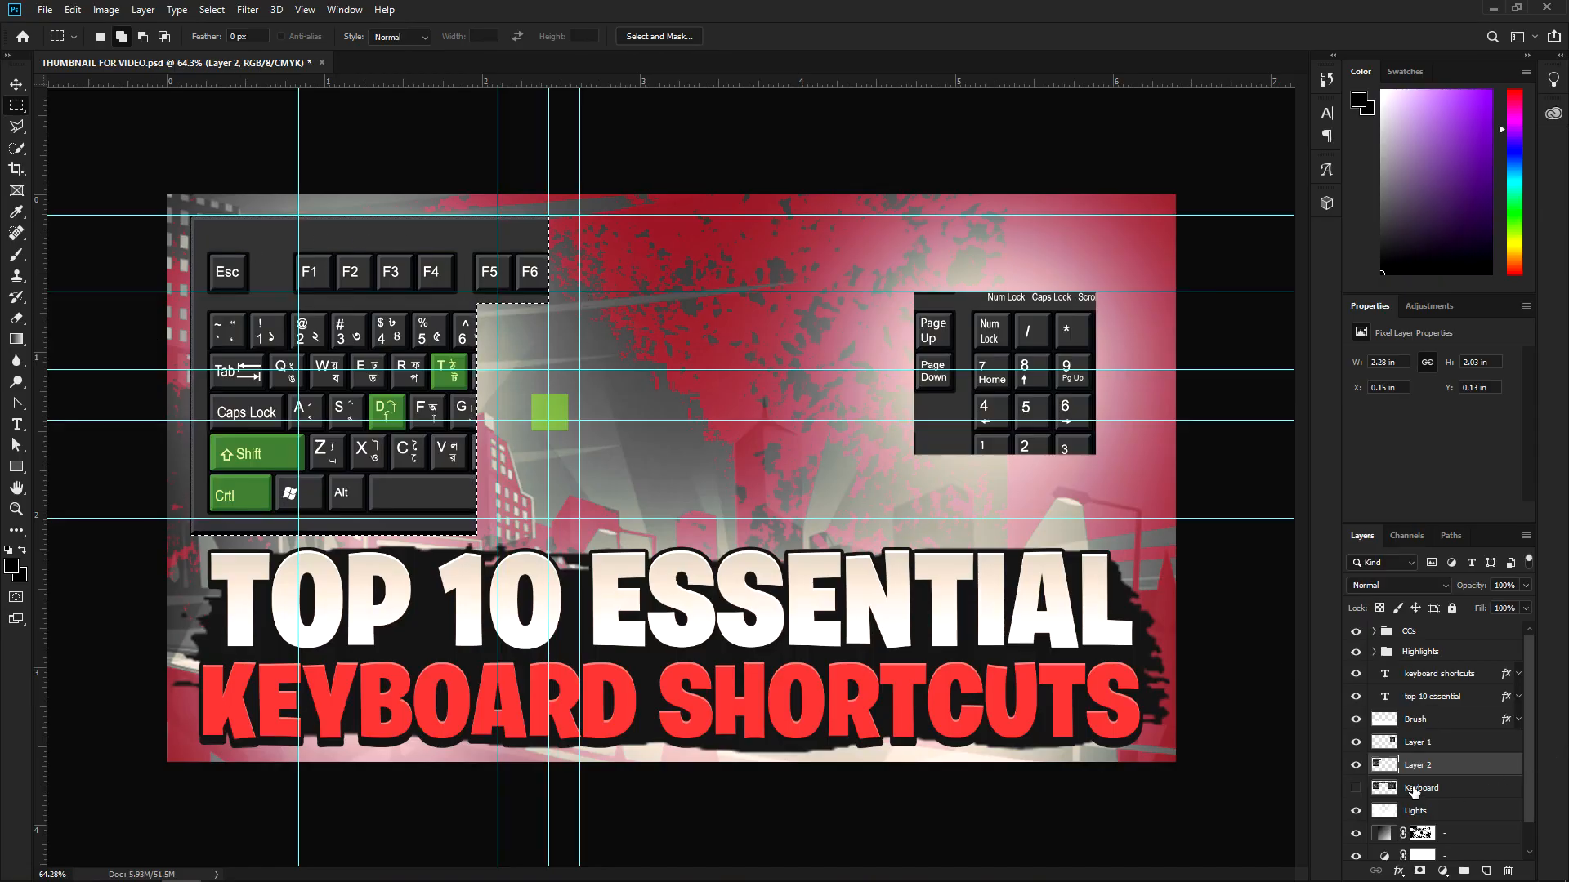
ctrl+click(1383, 719)
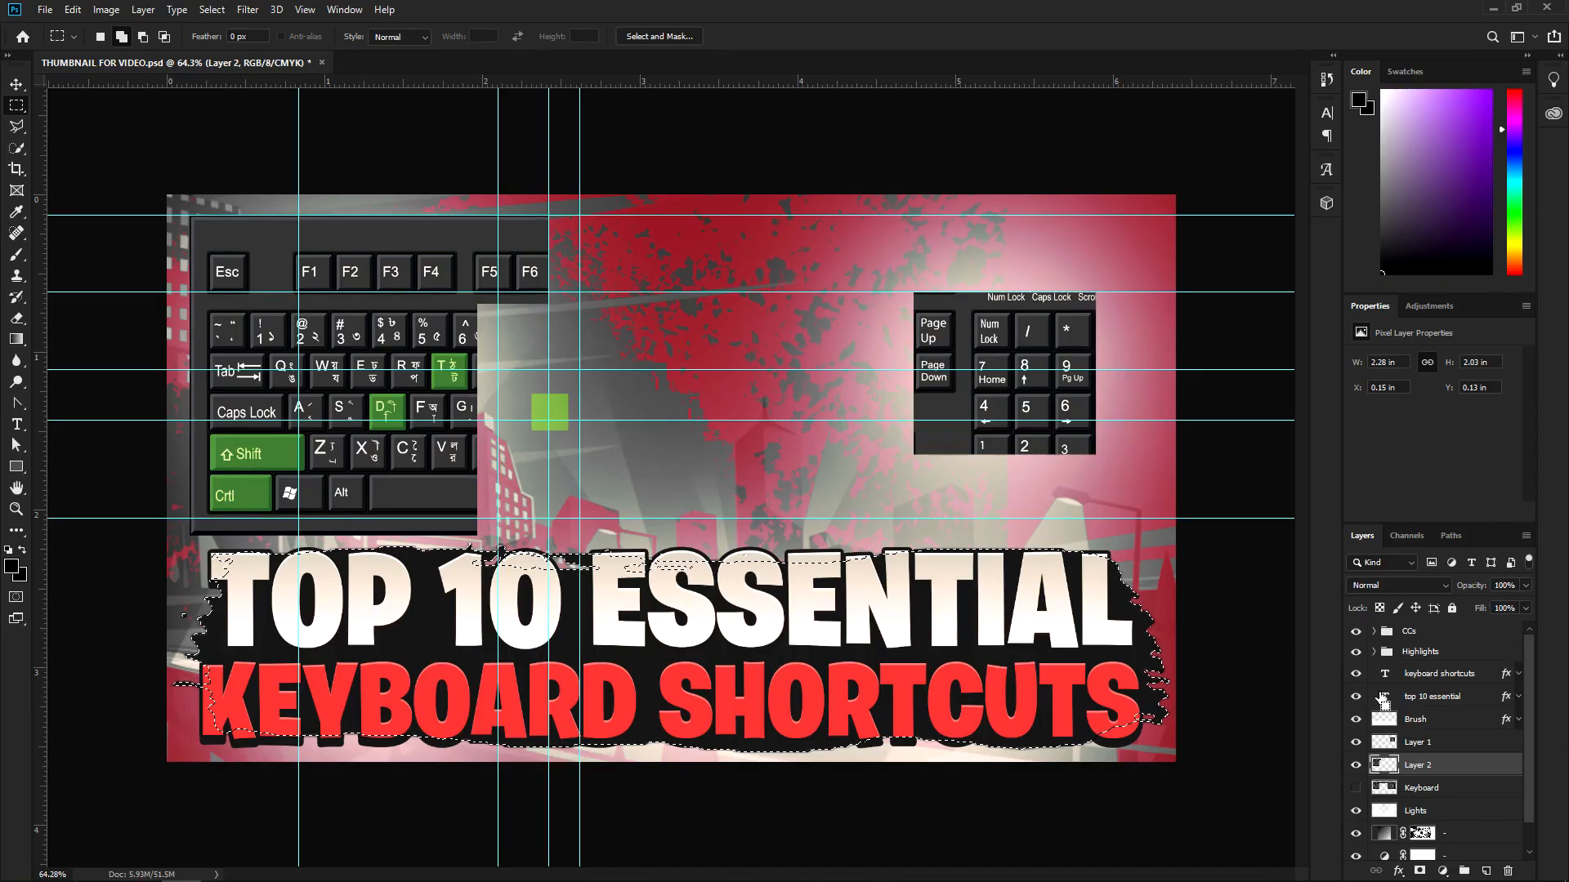
ctrl+click(1384, 678)
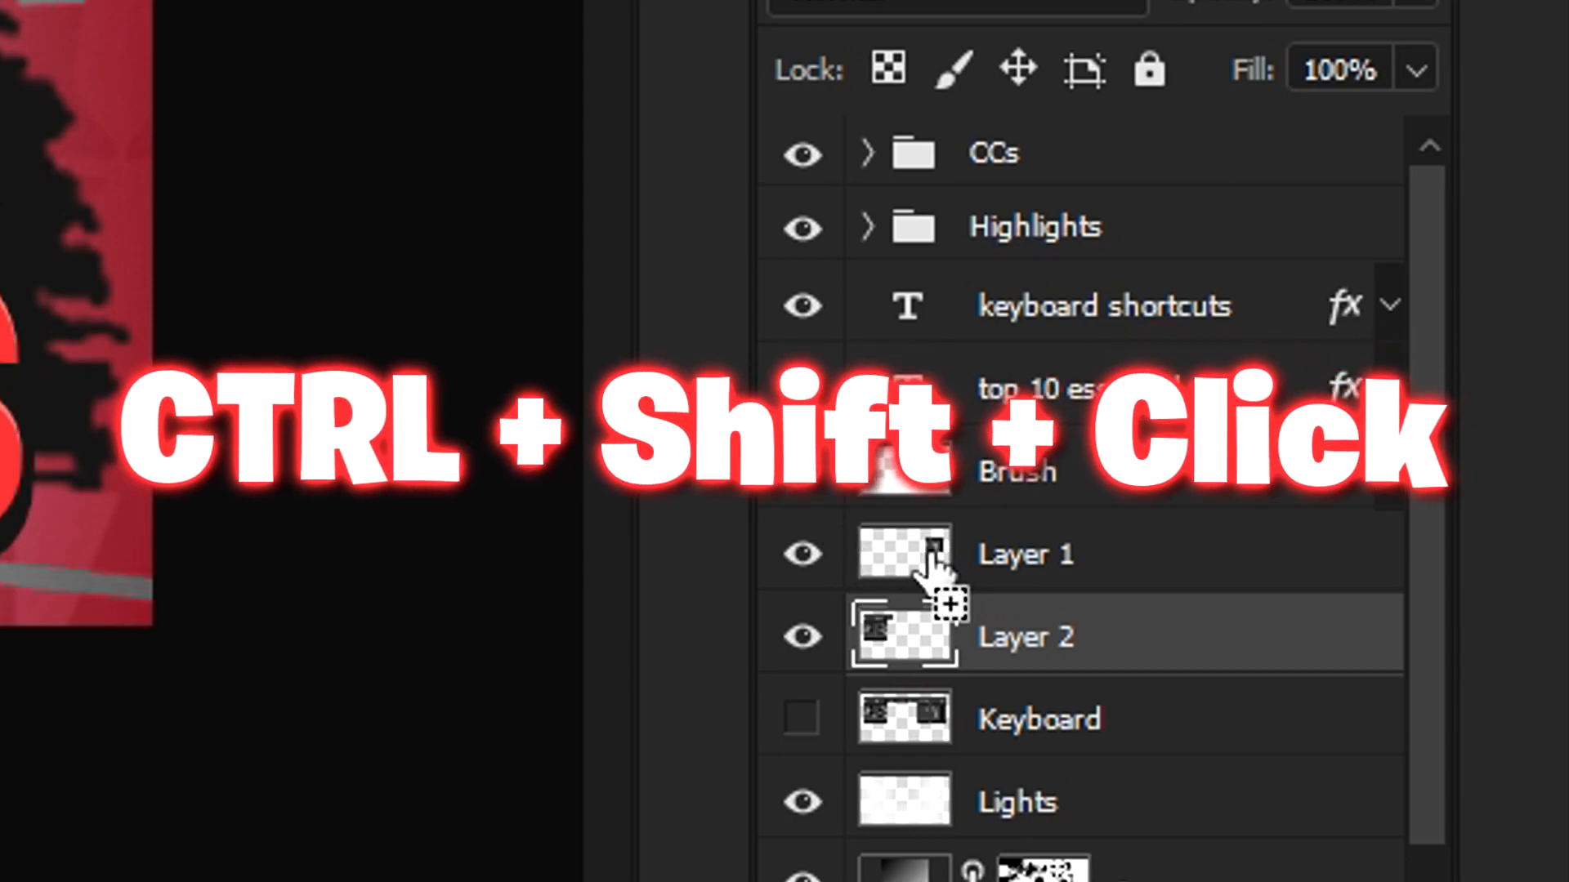
Add the outlines of Layer 1, Brush, Keyboard and Lights to the selection made from Layer 2
ctrl+shift+click(932, 556)
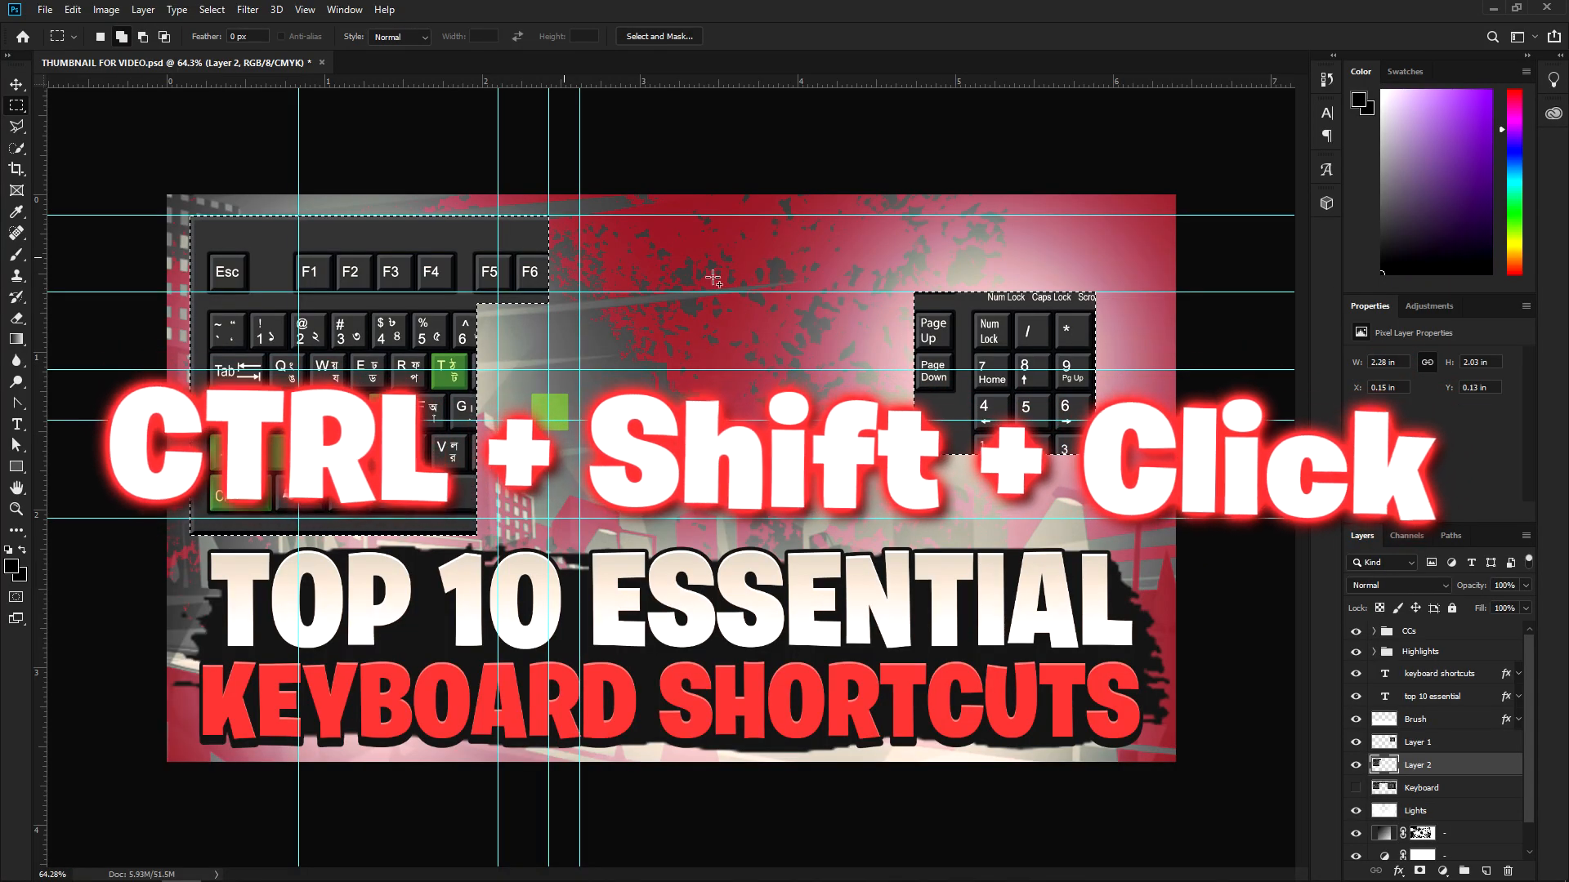
ctrl+shift+click(1384, 719)
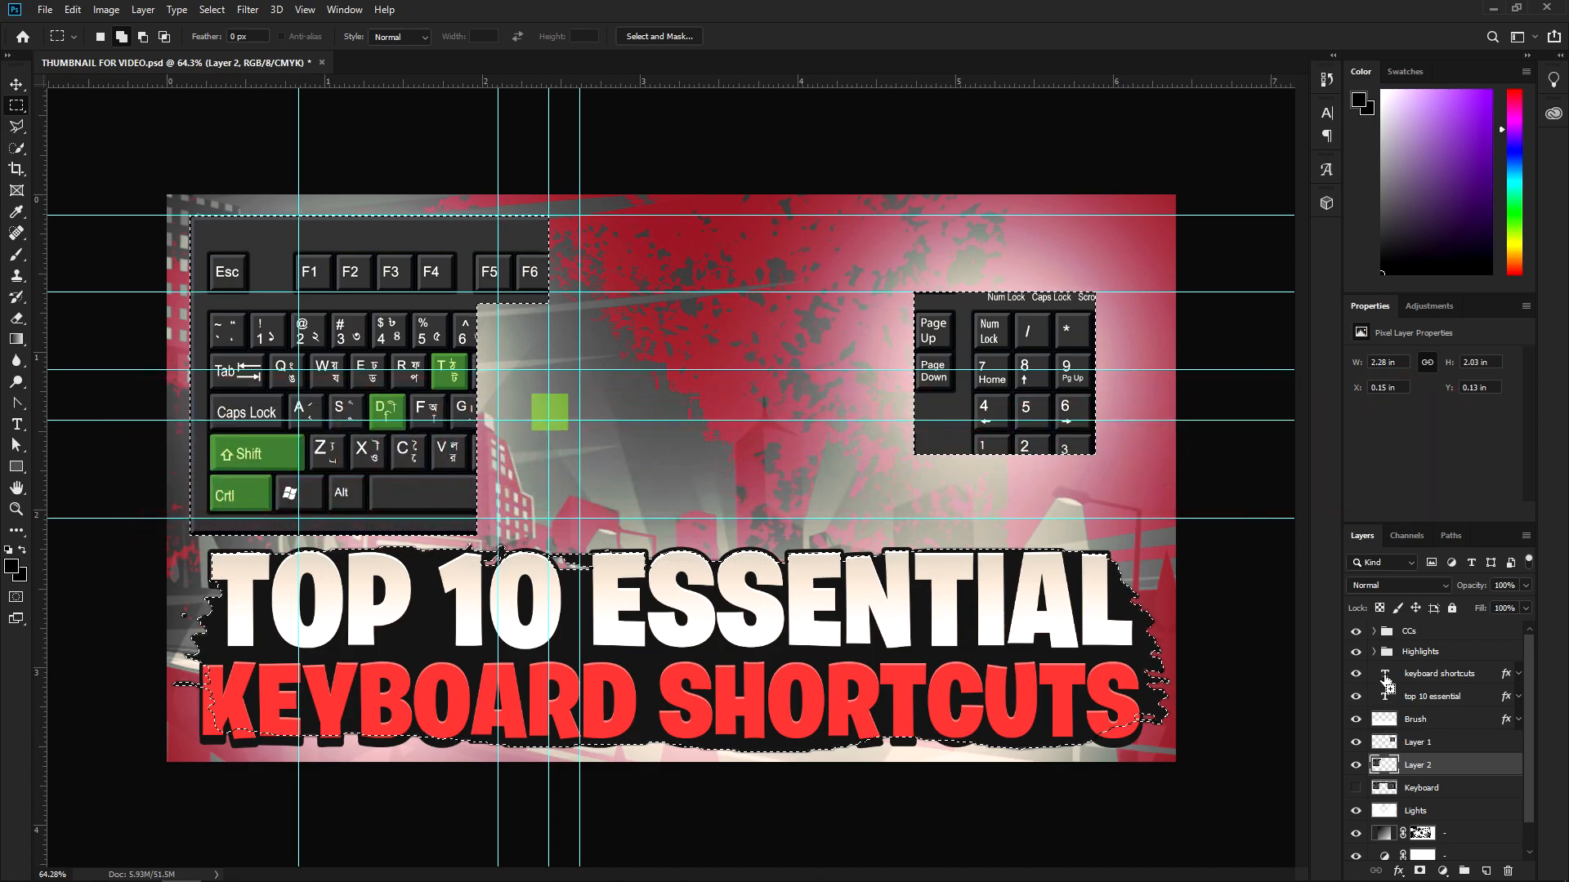
scroll(1386, 719, down, 1)
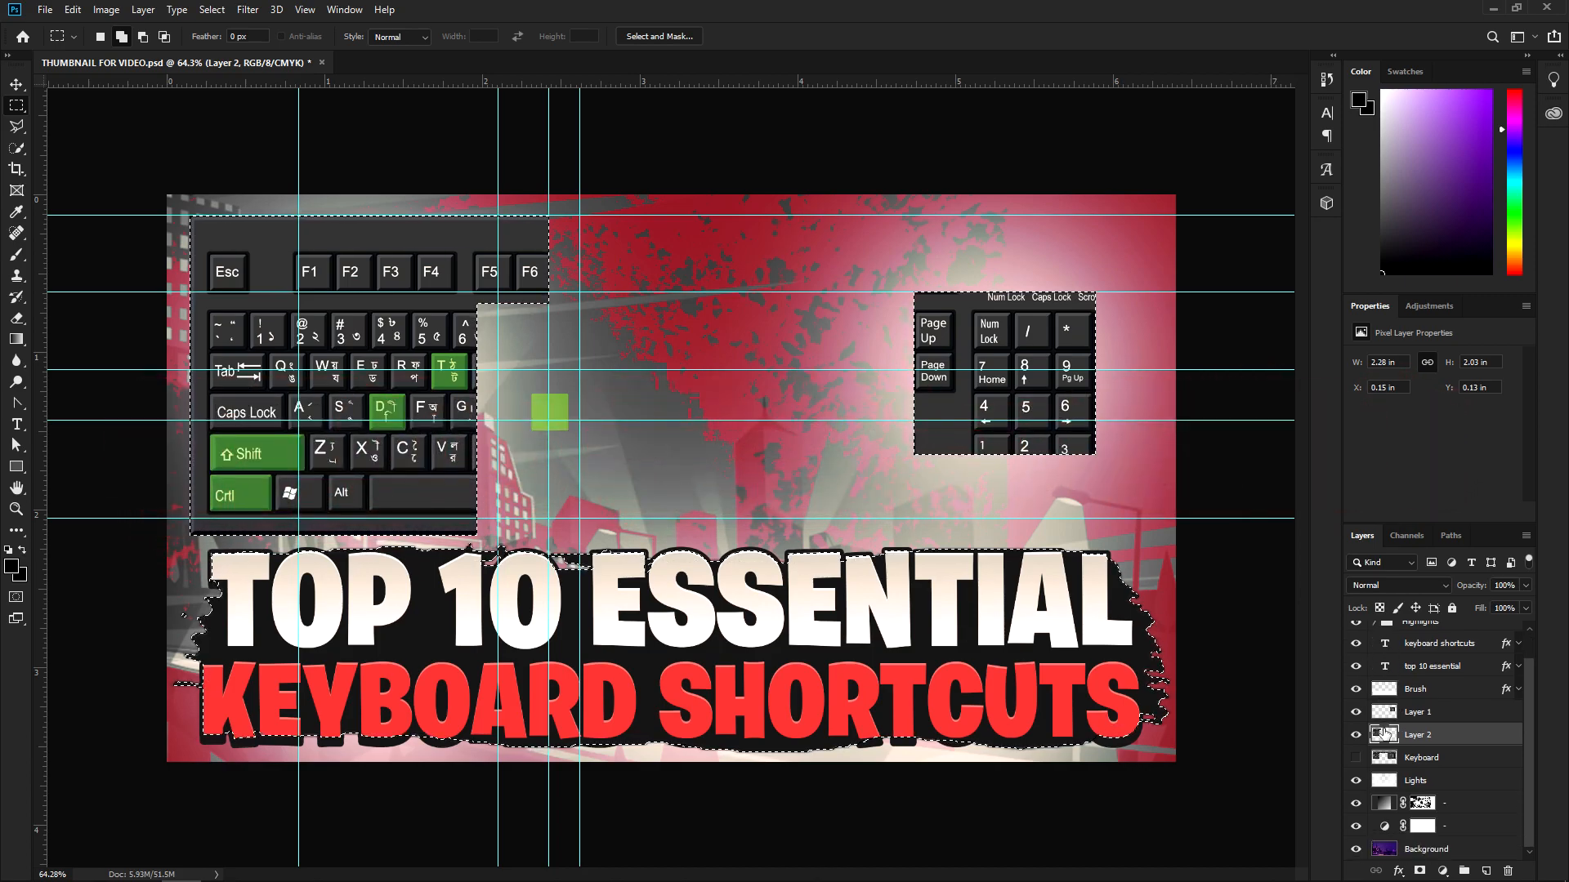
ctrl+shift+click(1381, 760)
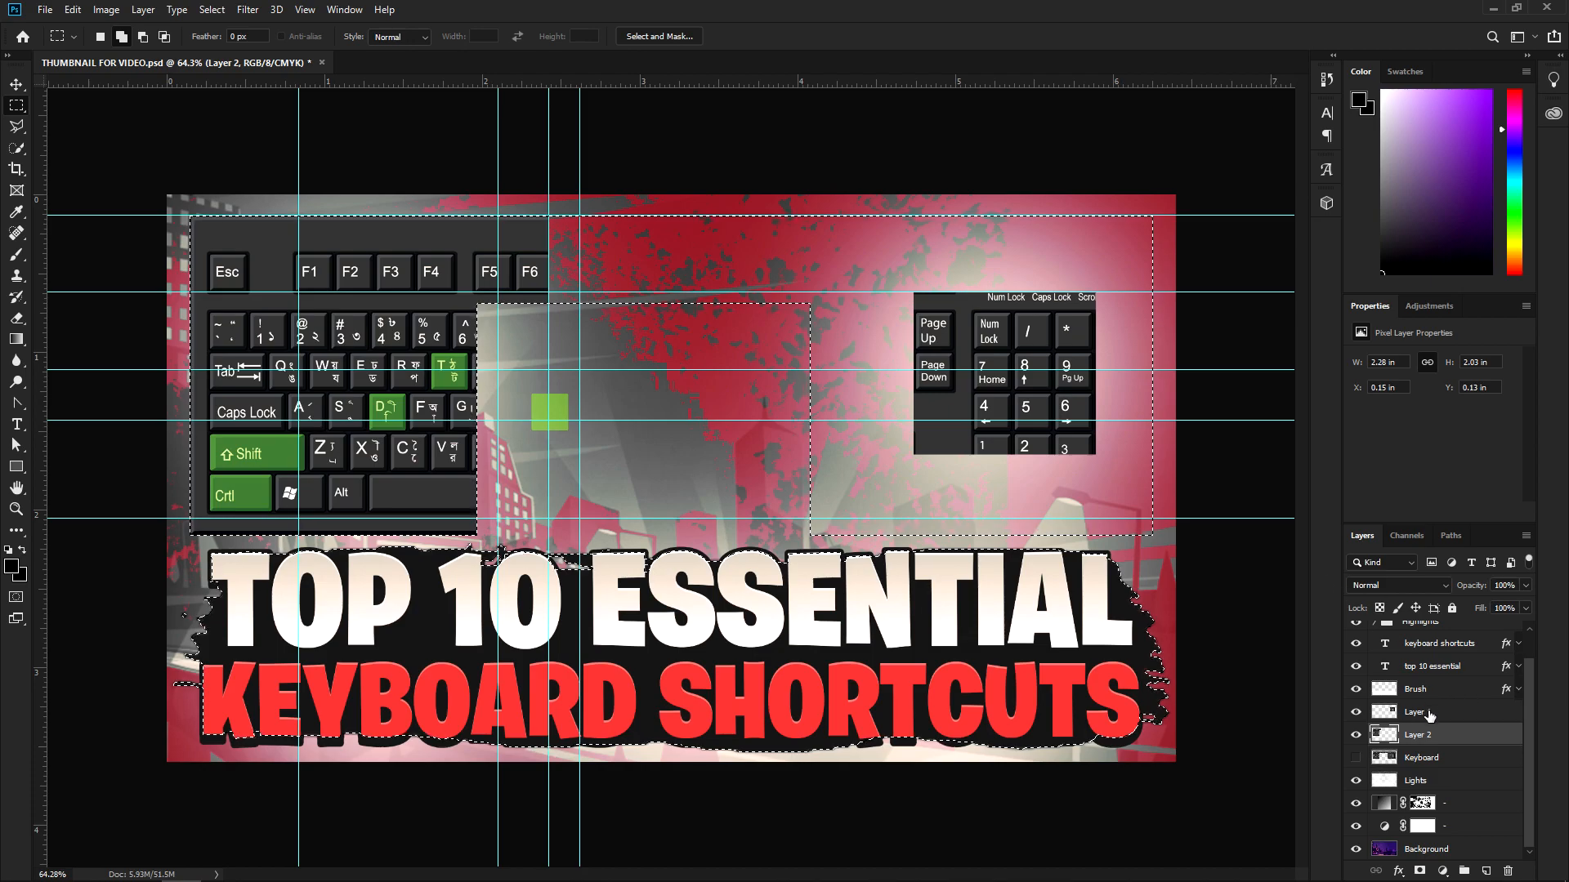
click(1356, 758)
click(1356, 758)
ctrl+shift+click(1383, 786)
scroll(1393, 772, up, 1)
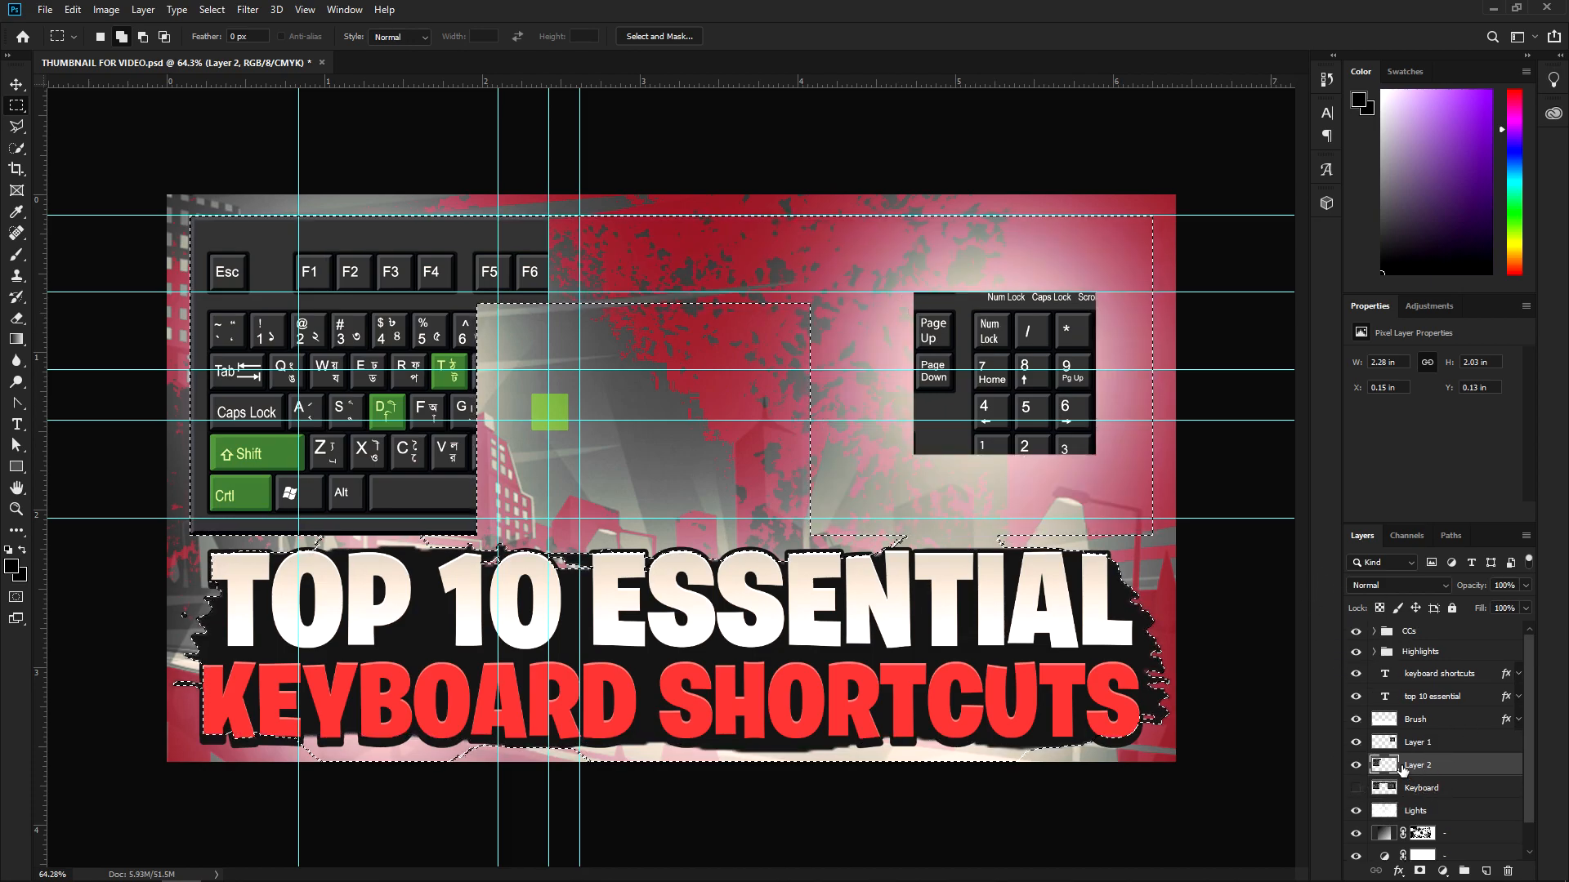
Hide the CCs group, clear the combined layer selection and activate the Brush tool
click(1356, 632)
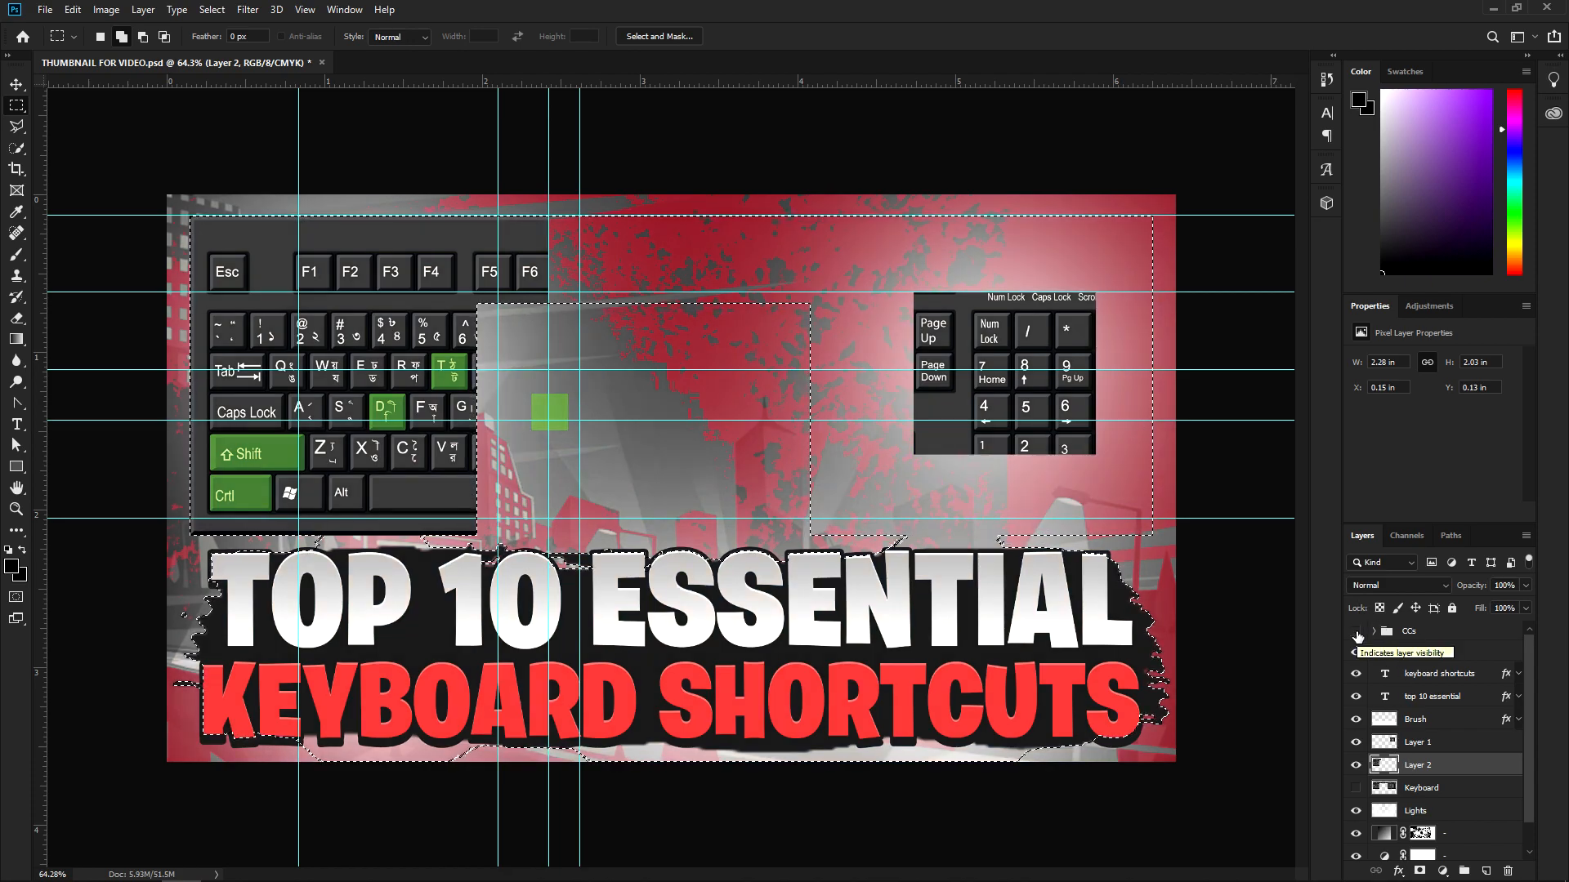
key(ctrl+d)
key(b)
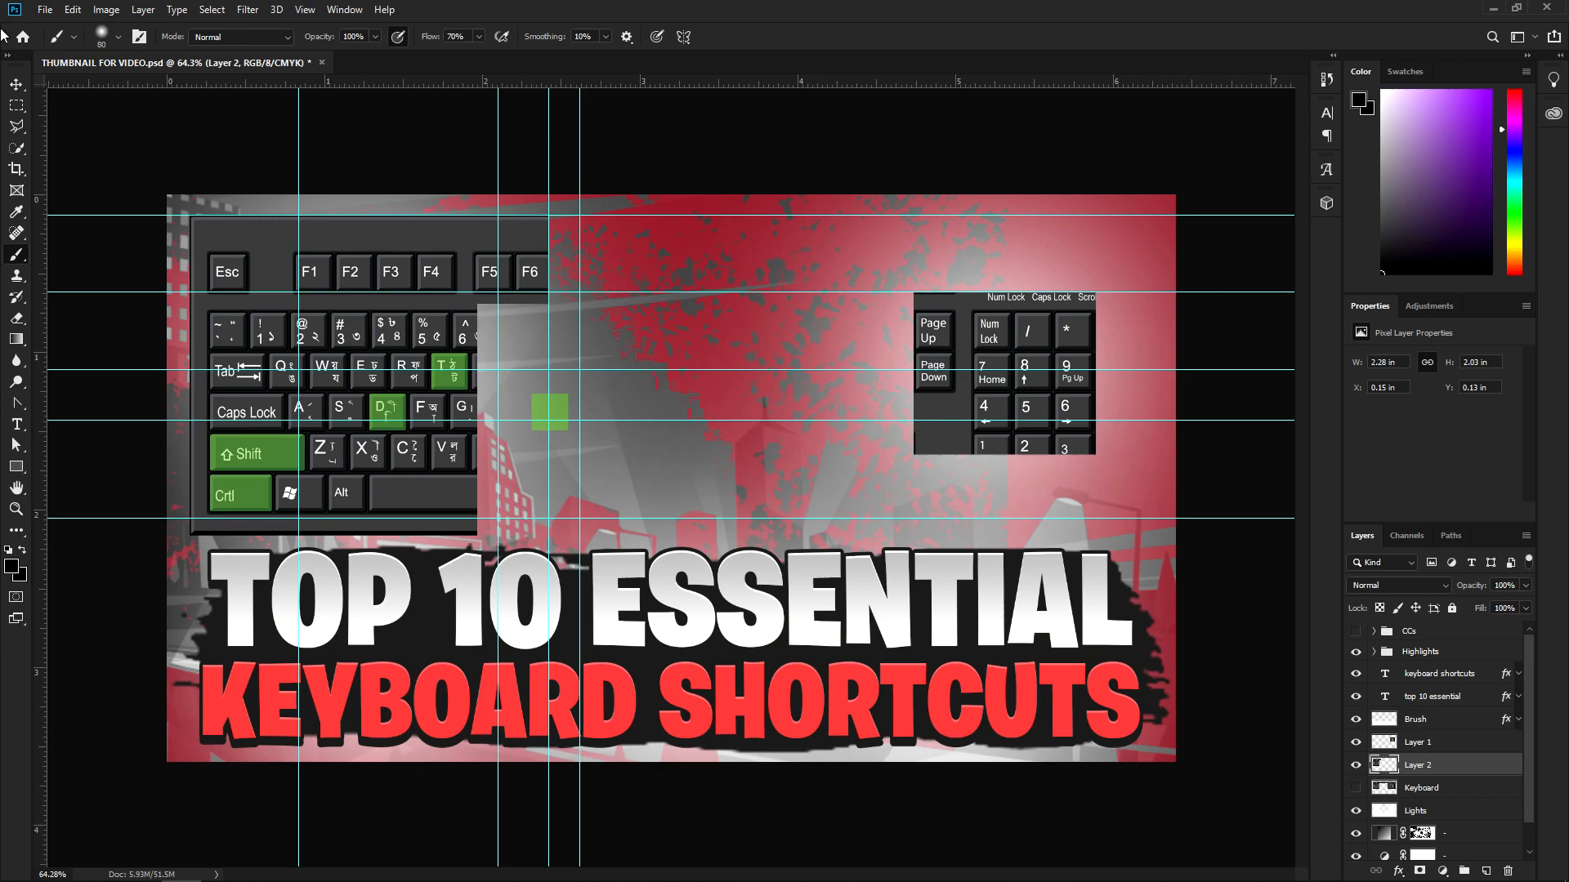
click(45, 11)
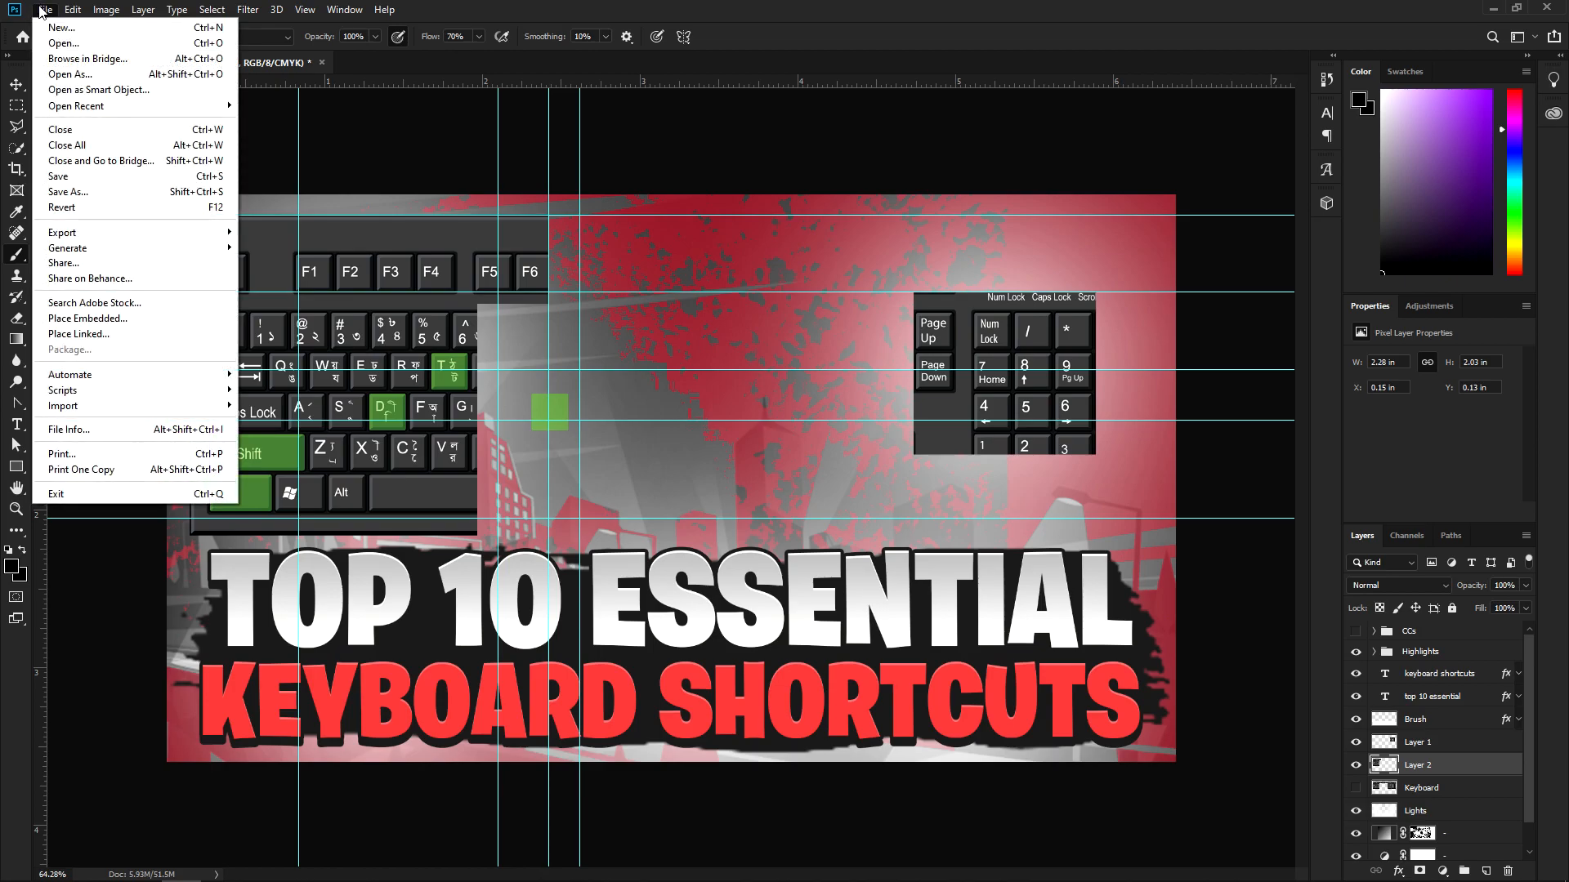
click(67, 192)
key(Escape)
Select the CCs group and make it visible again
click(1403, 650)
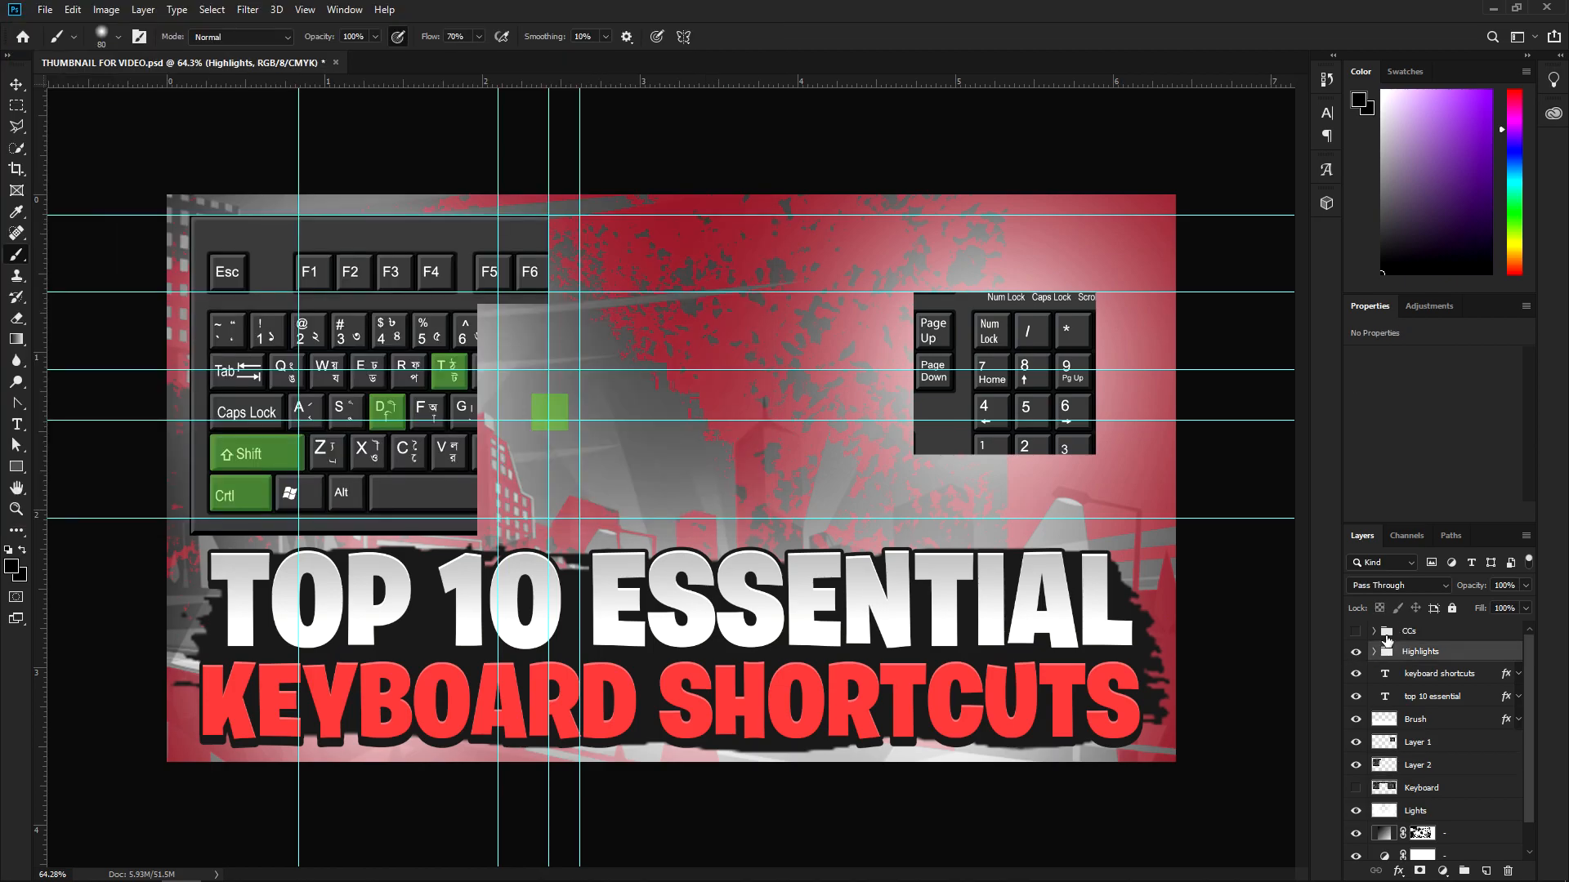
click(1386, 638)
click(1356, 631)
scroll(1389, 641, down, 1)
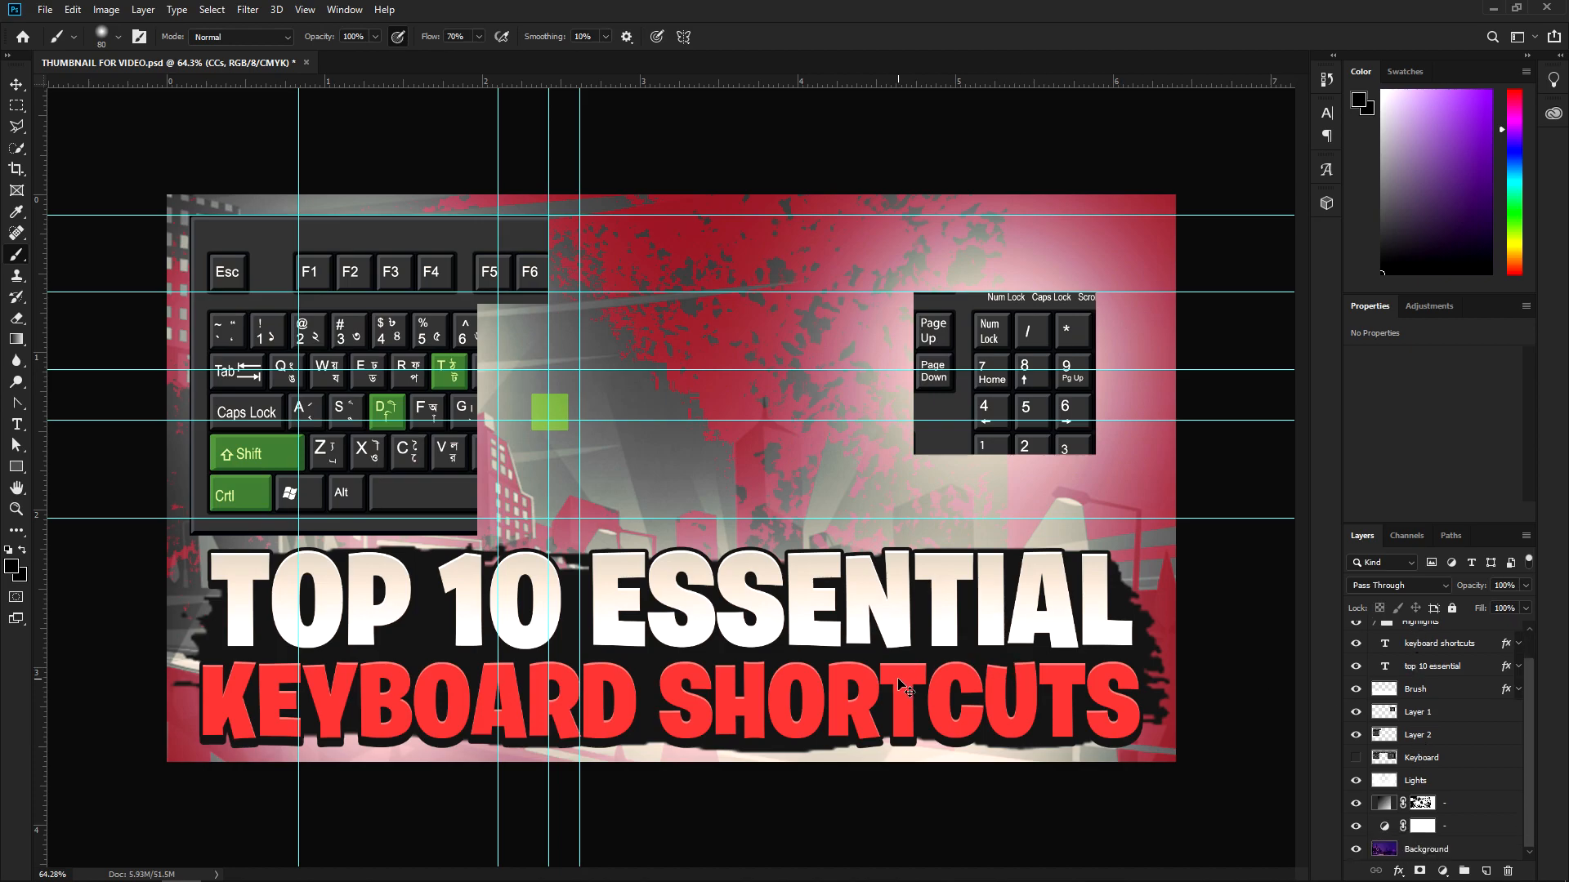
Open the Save As dialog for the thumbnail document and cancel it
key(ctrl+shift+s)
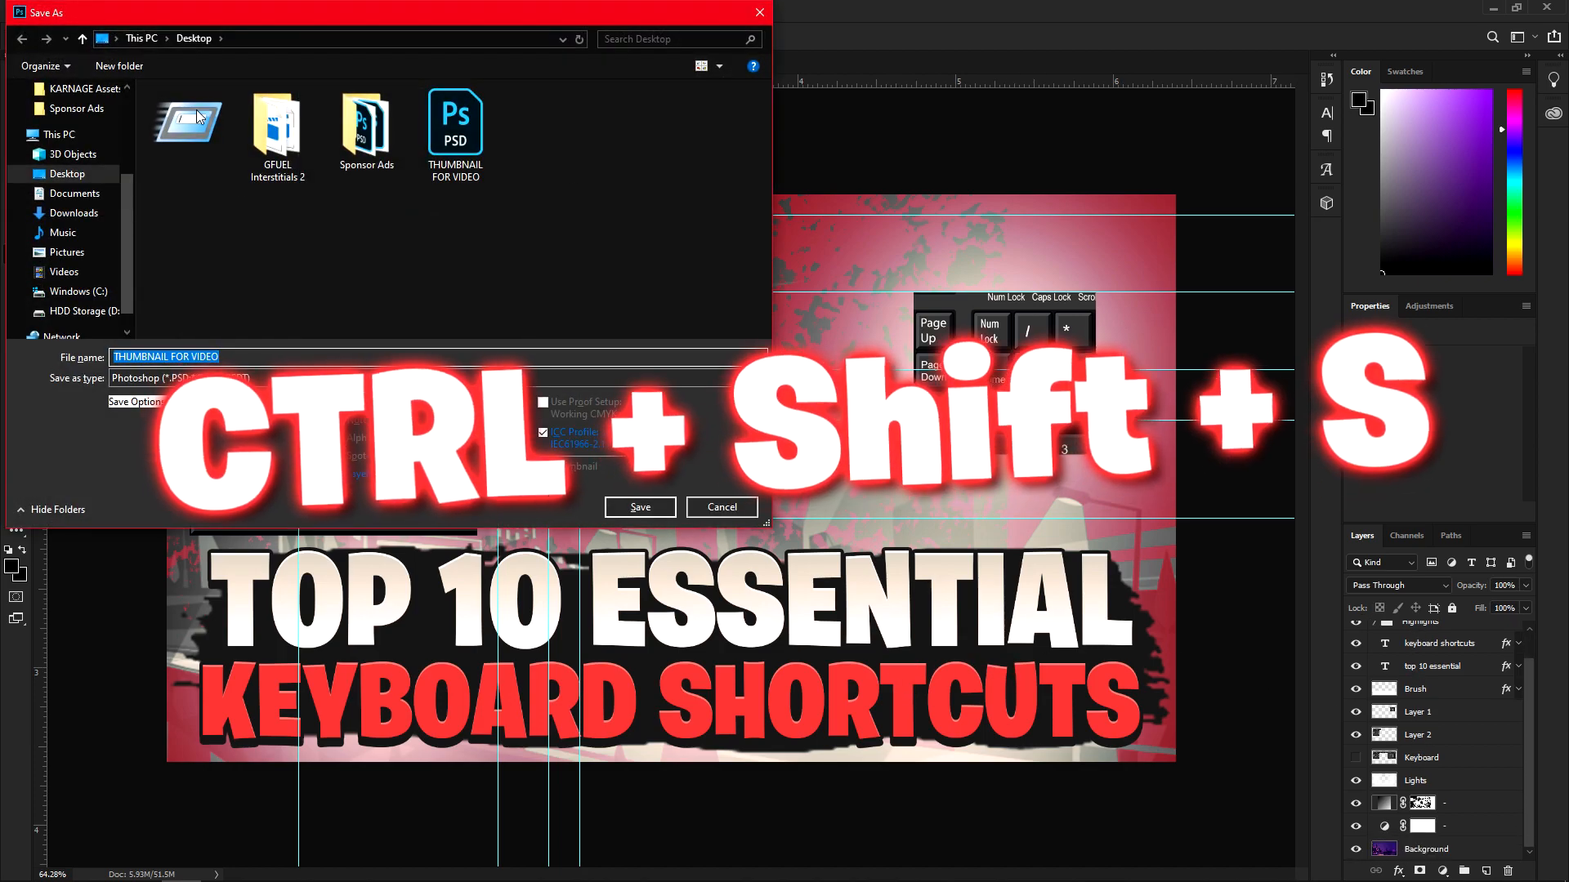
key(Escape)
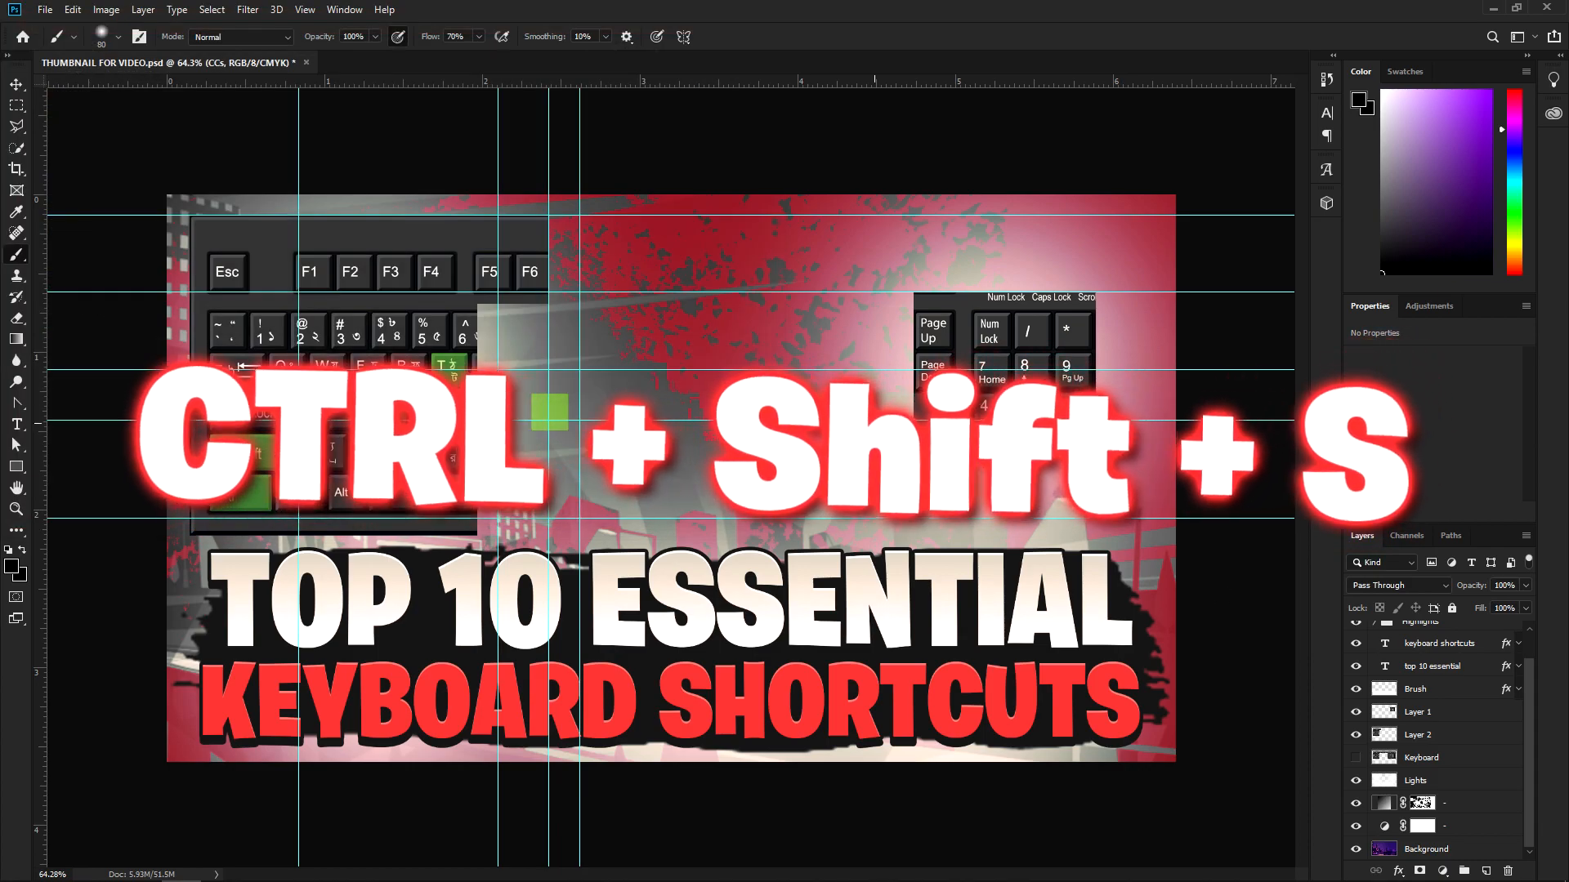
Bring up the Save As options for the THUMBNAIL FOR VIDEO document and dismiss them without saving
click(45, 9)
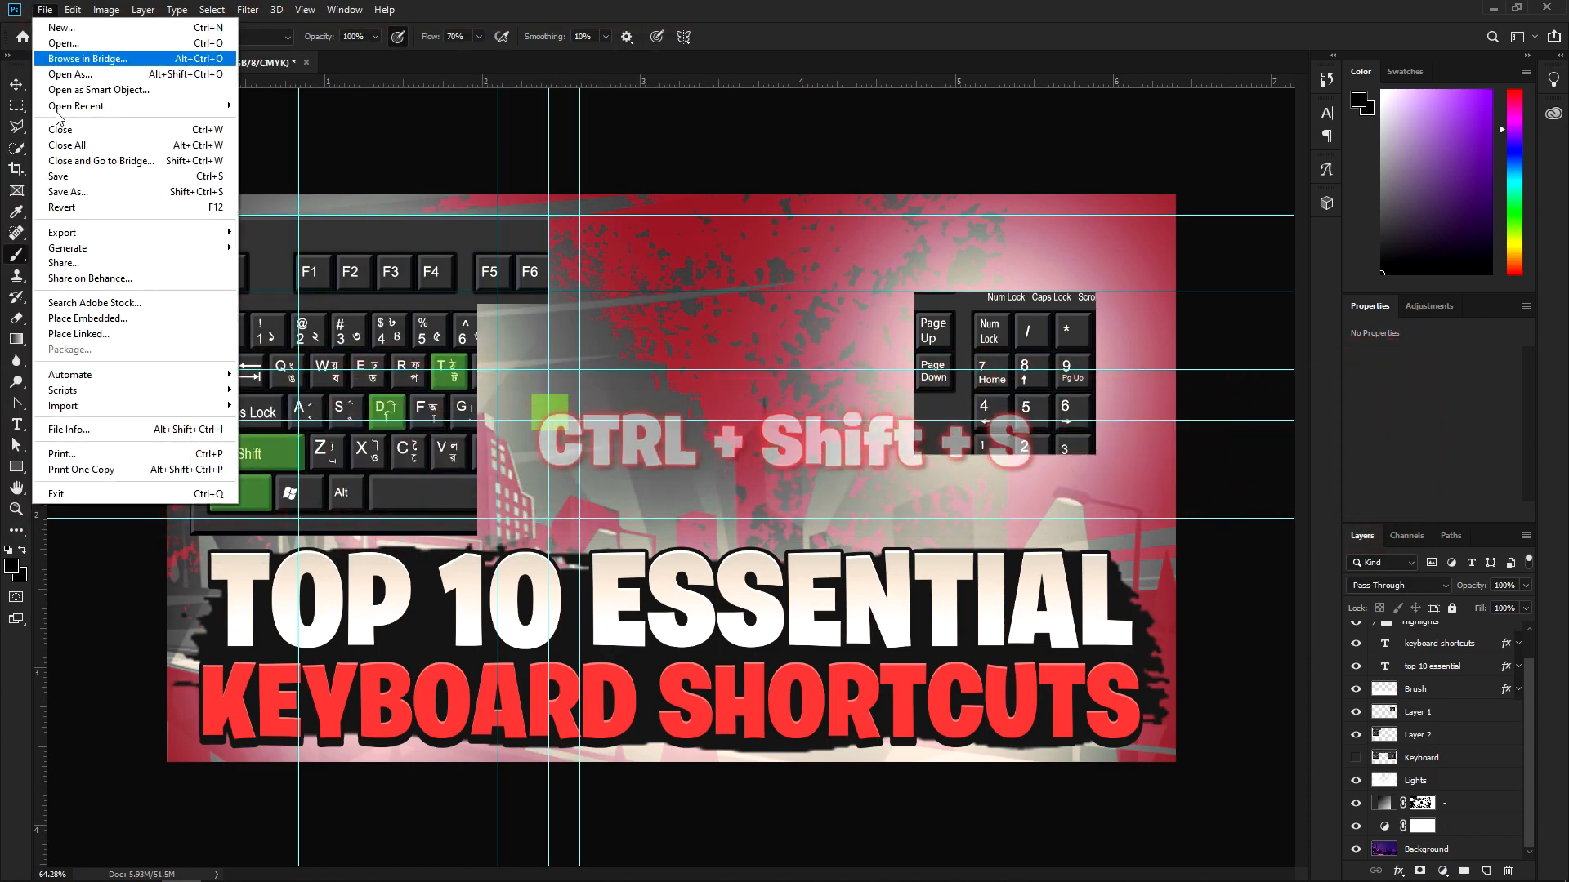
click(72, 180)
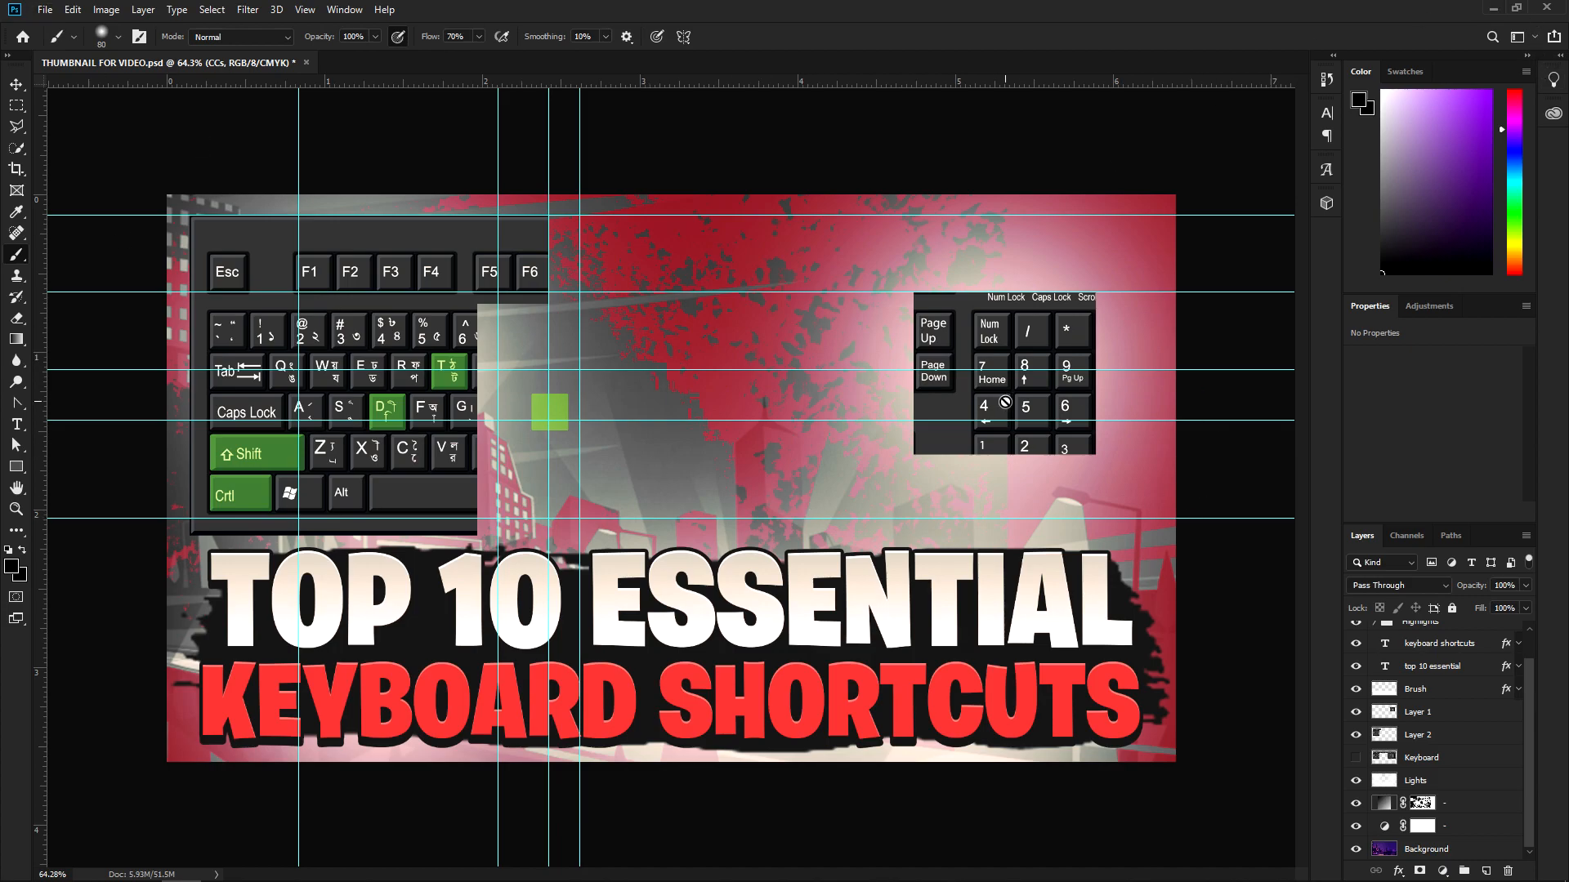
click(45, 9)
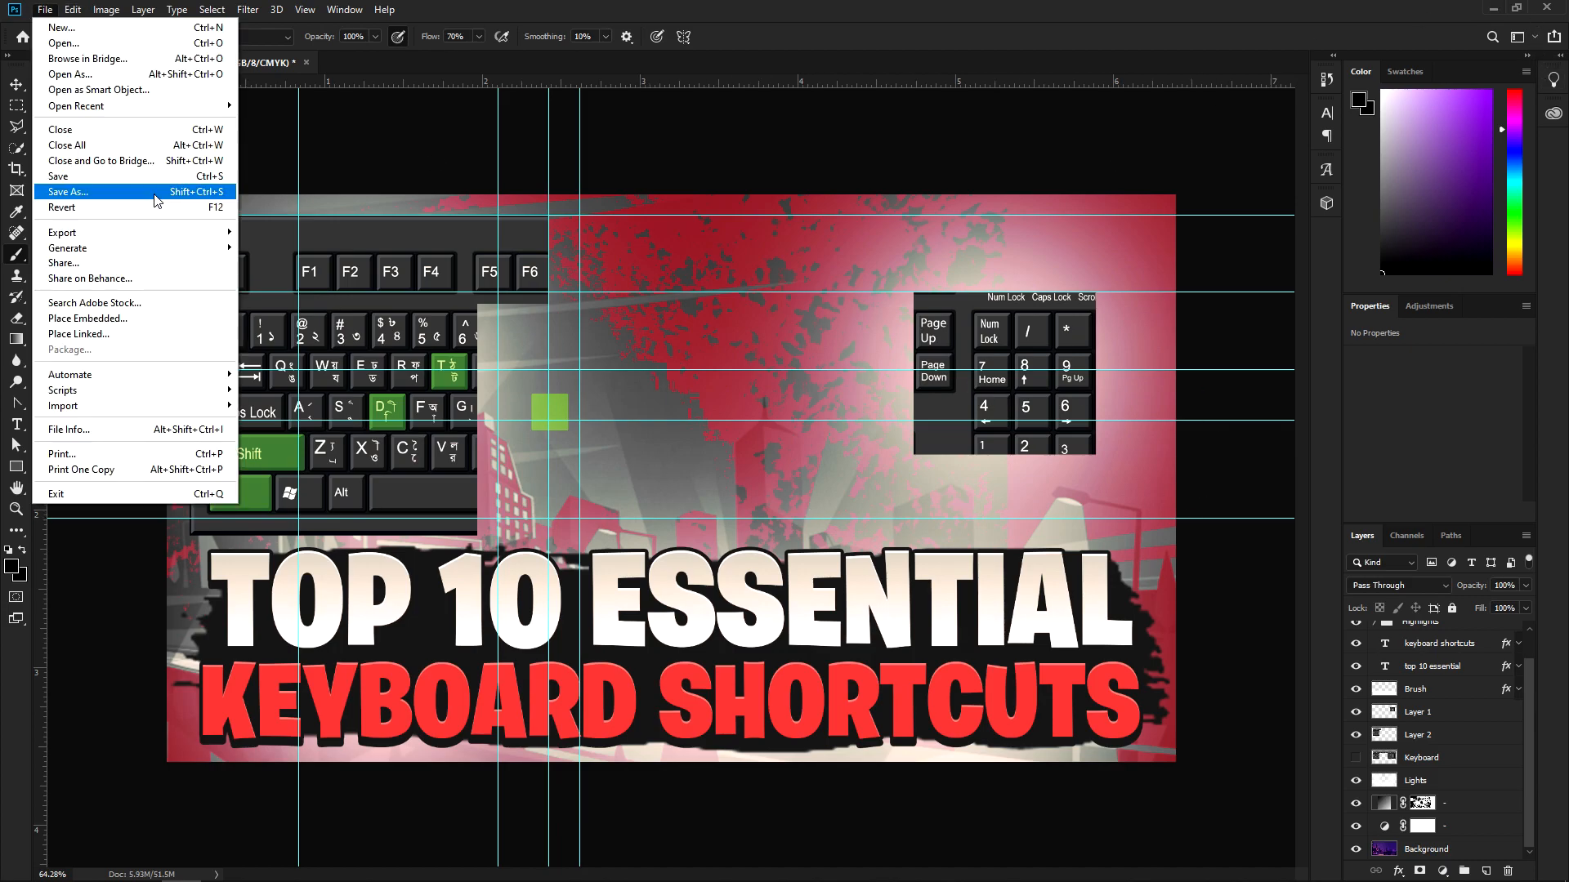
click(156, 196)
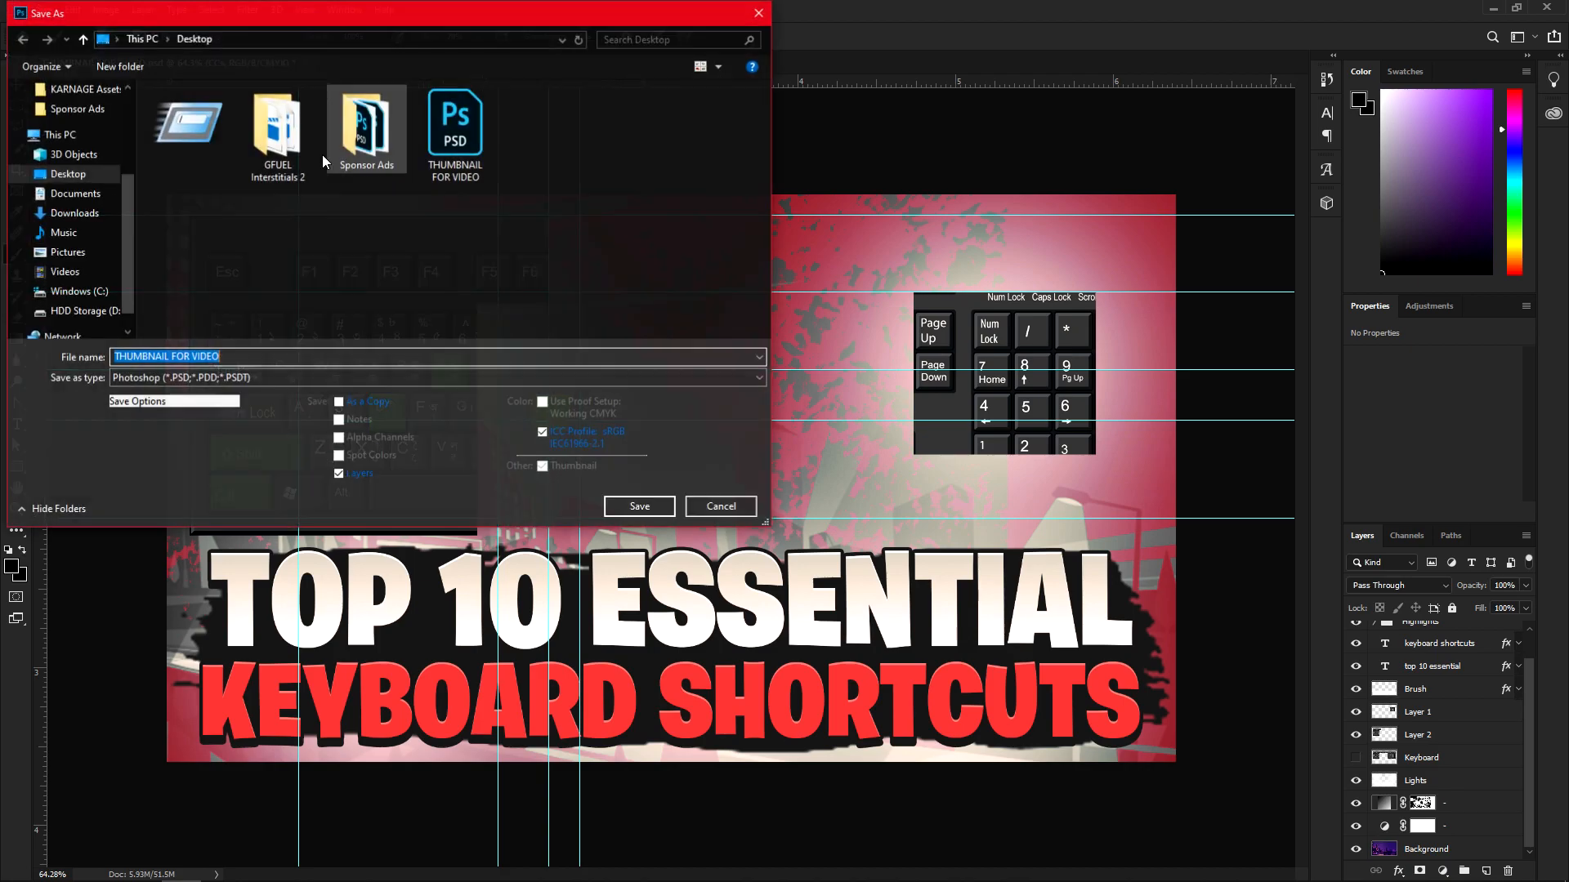
click(722, 501)
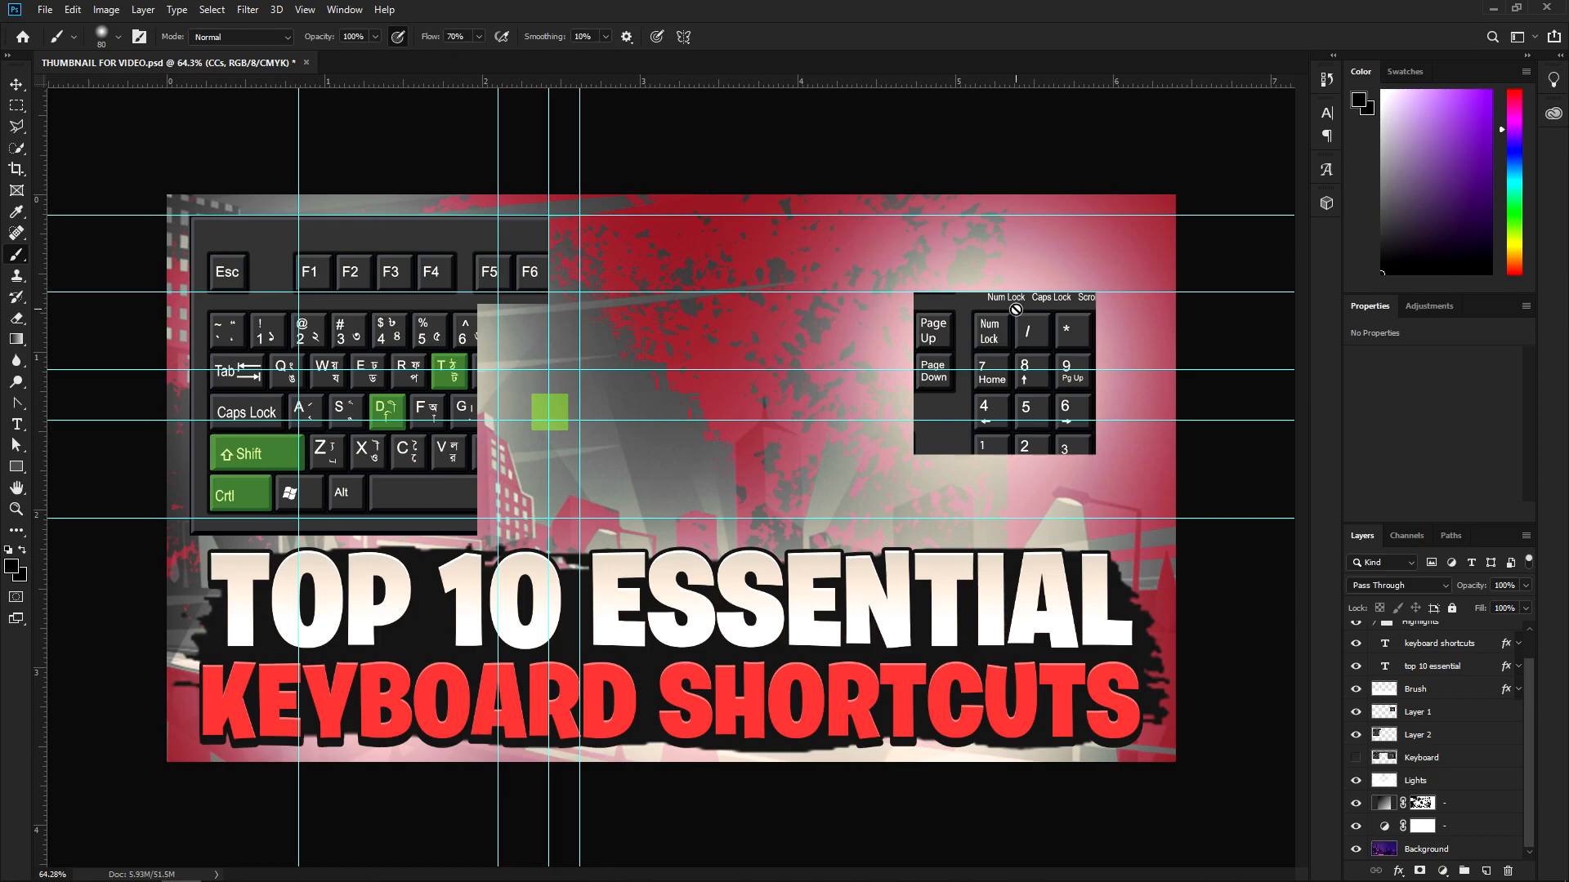
Create a new empty layer directly above the Brush layer
click(1413, 689)
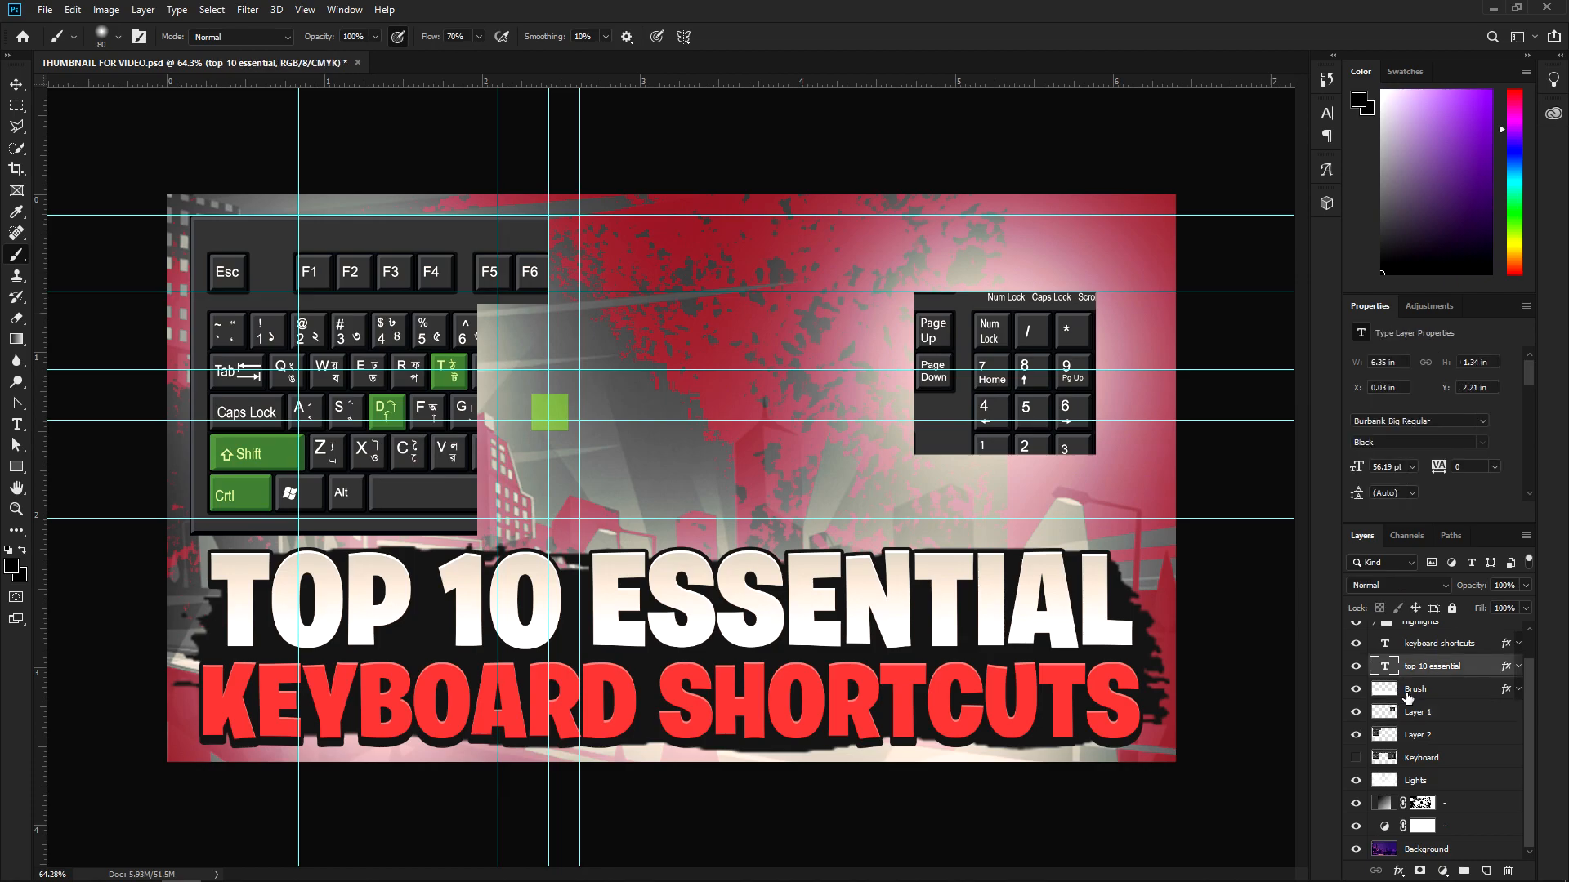
click(1486, 871)
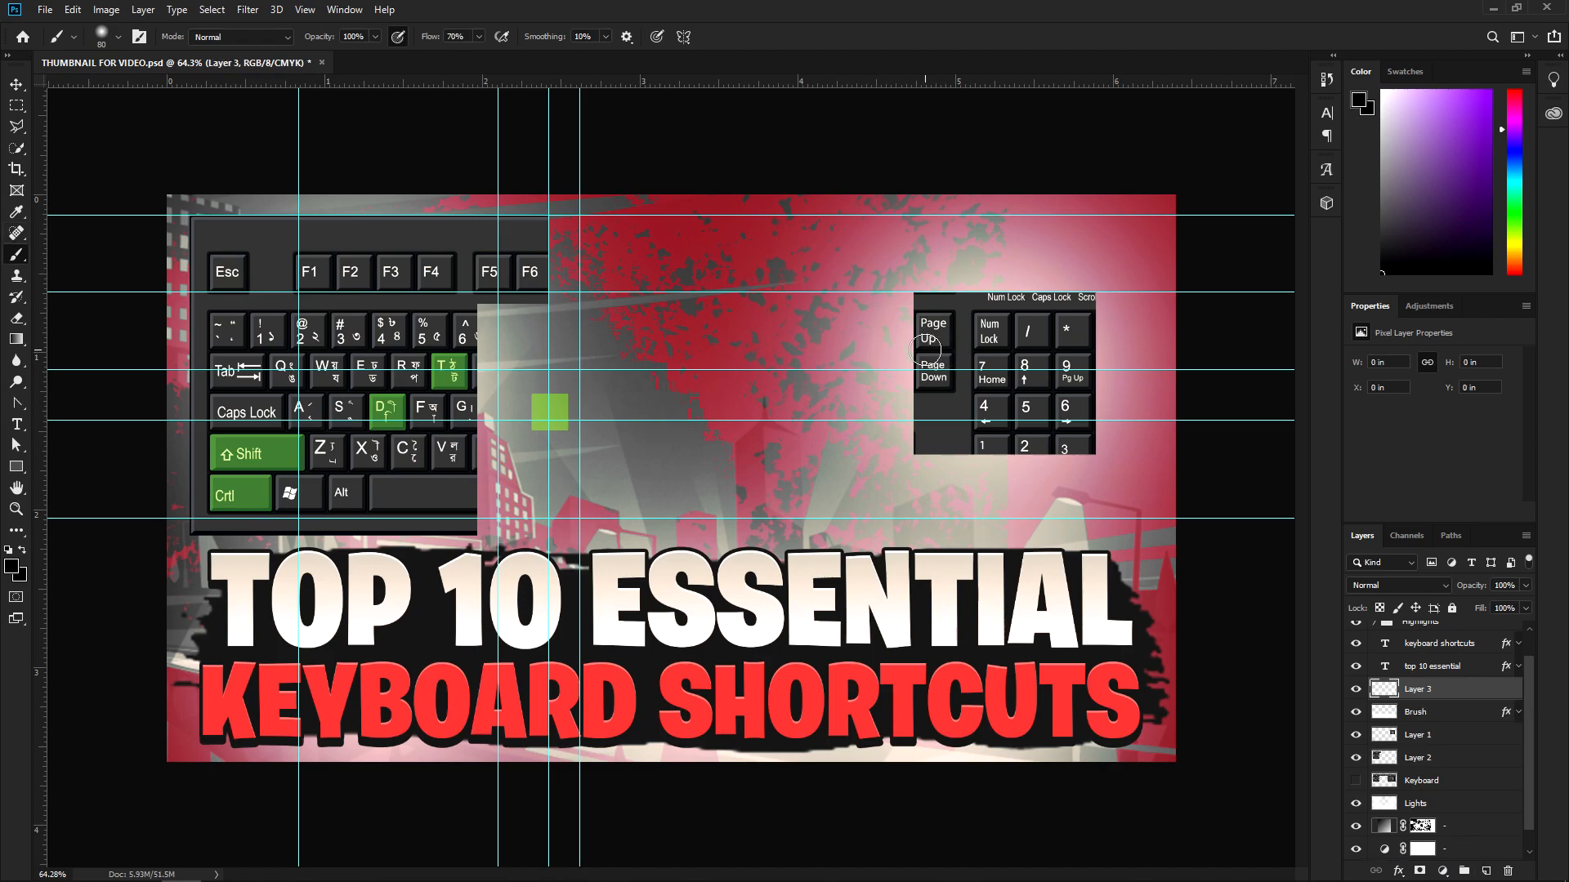
Adjust the brush size in the brush settings, first to 161 px and finally to 91 px
right_click(924, 351)
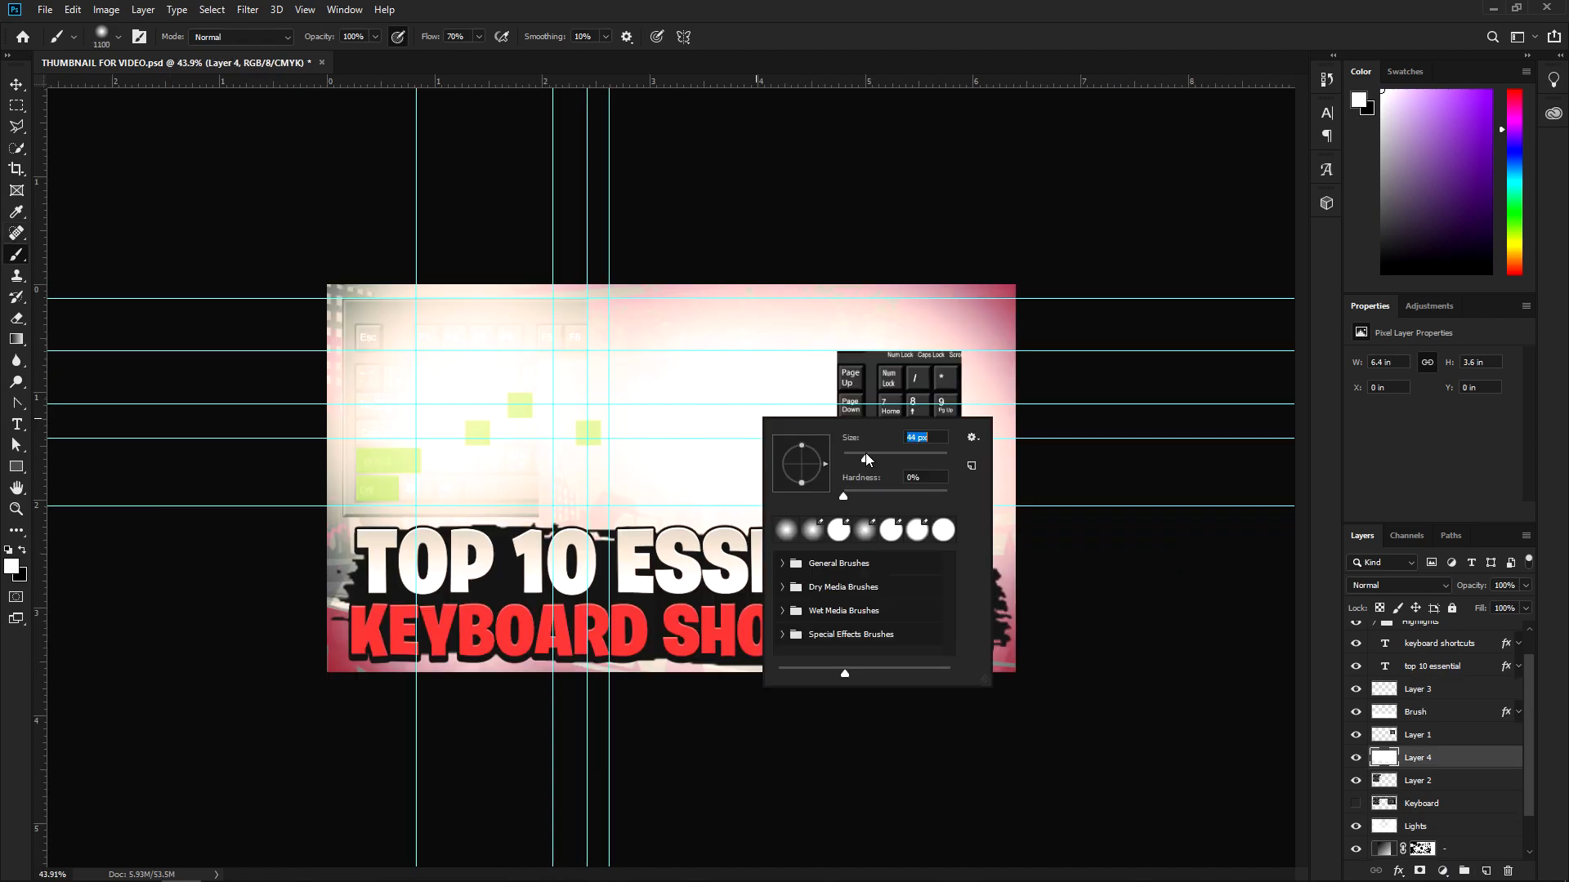
right_click(756, 413)
drag(850, 449, 905, 455)
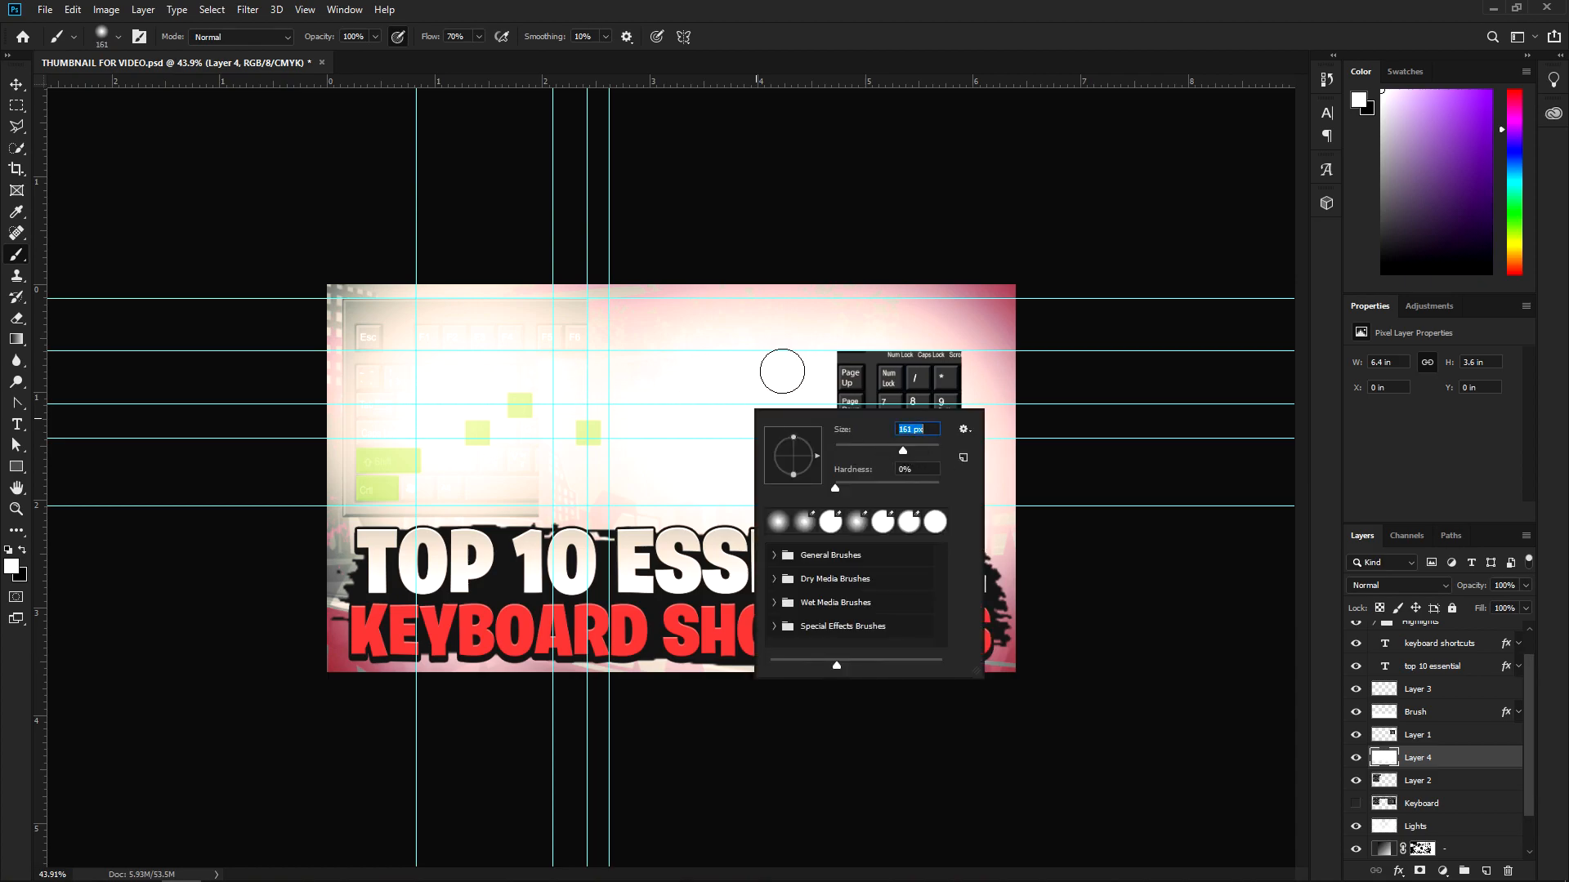
mouse_move(902, 451)
mouse_down()
mouse_move(884, 446)
mouse_move(903, 449)
mouse_up()
drag(911, 448, 883, 447)
click(1071, 433)
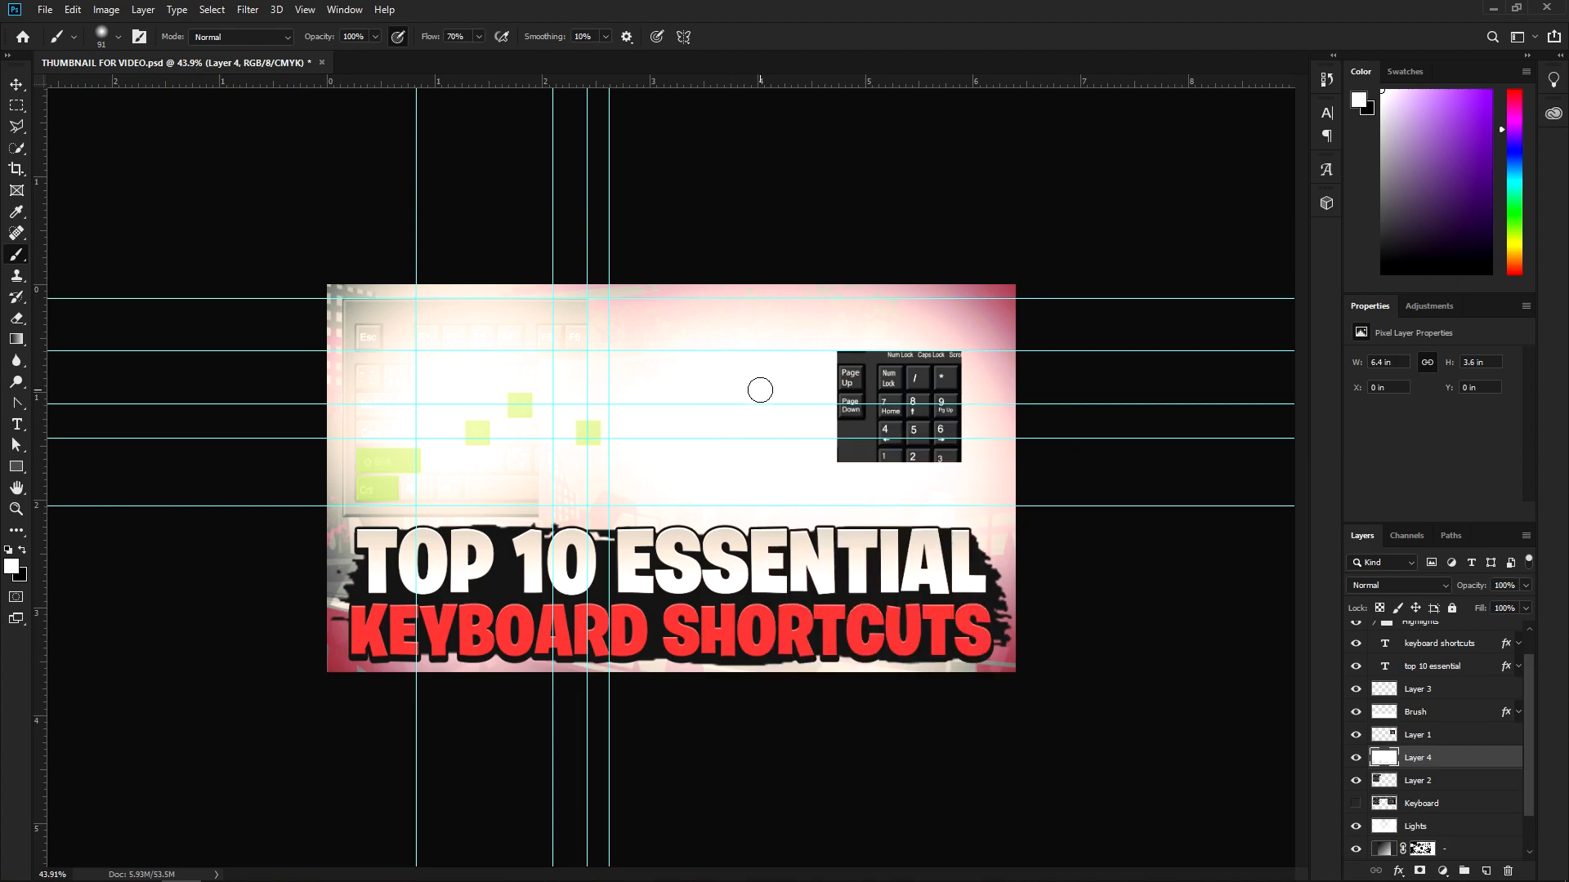
Enlarge the brush in increments up to 1700 px
key(bracketright)
key(bracketright)
key(bracketright)
key(bracketright)
key(bracketright)
key(bracketright)
key(bracketright)
key(bracketright)
key(bracketright)
key(bracketright)
key(bracketright)
key(bracketright)
key(bracketright)
key(bracketright)
key(bracketright)
key(bracketright)
key(bracketright)
key(bracketright)
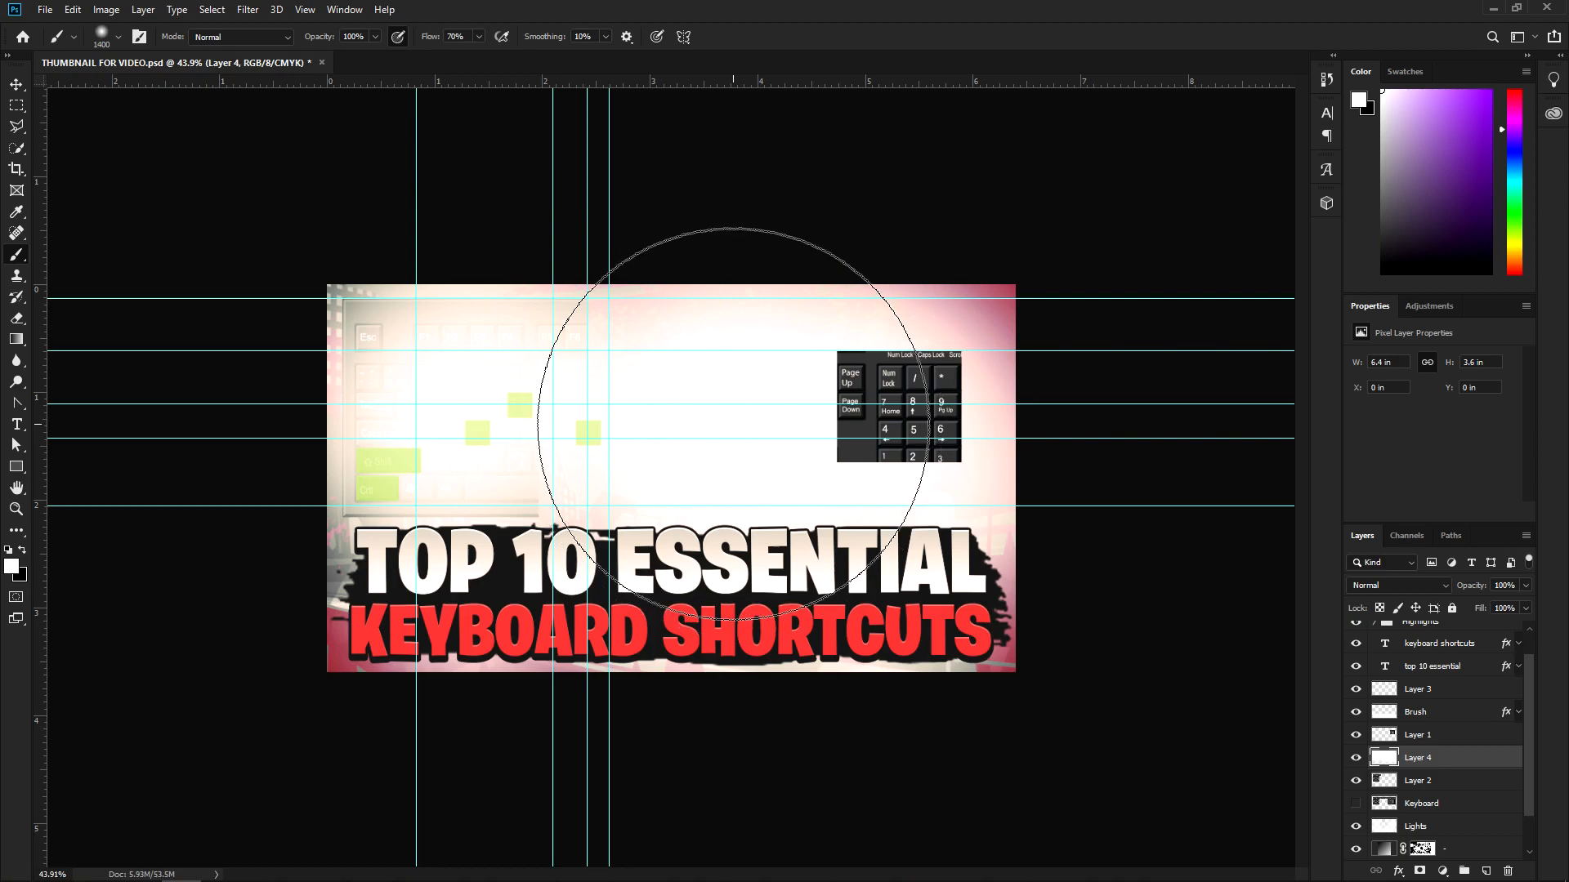
key(bracketright)
key(bracketright)
key(bracketright)
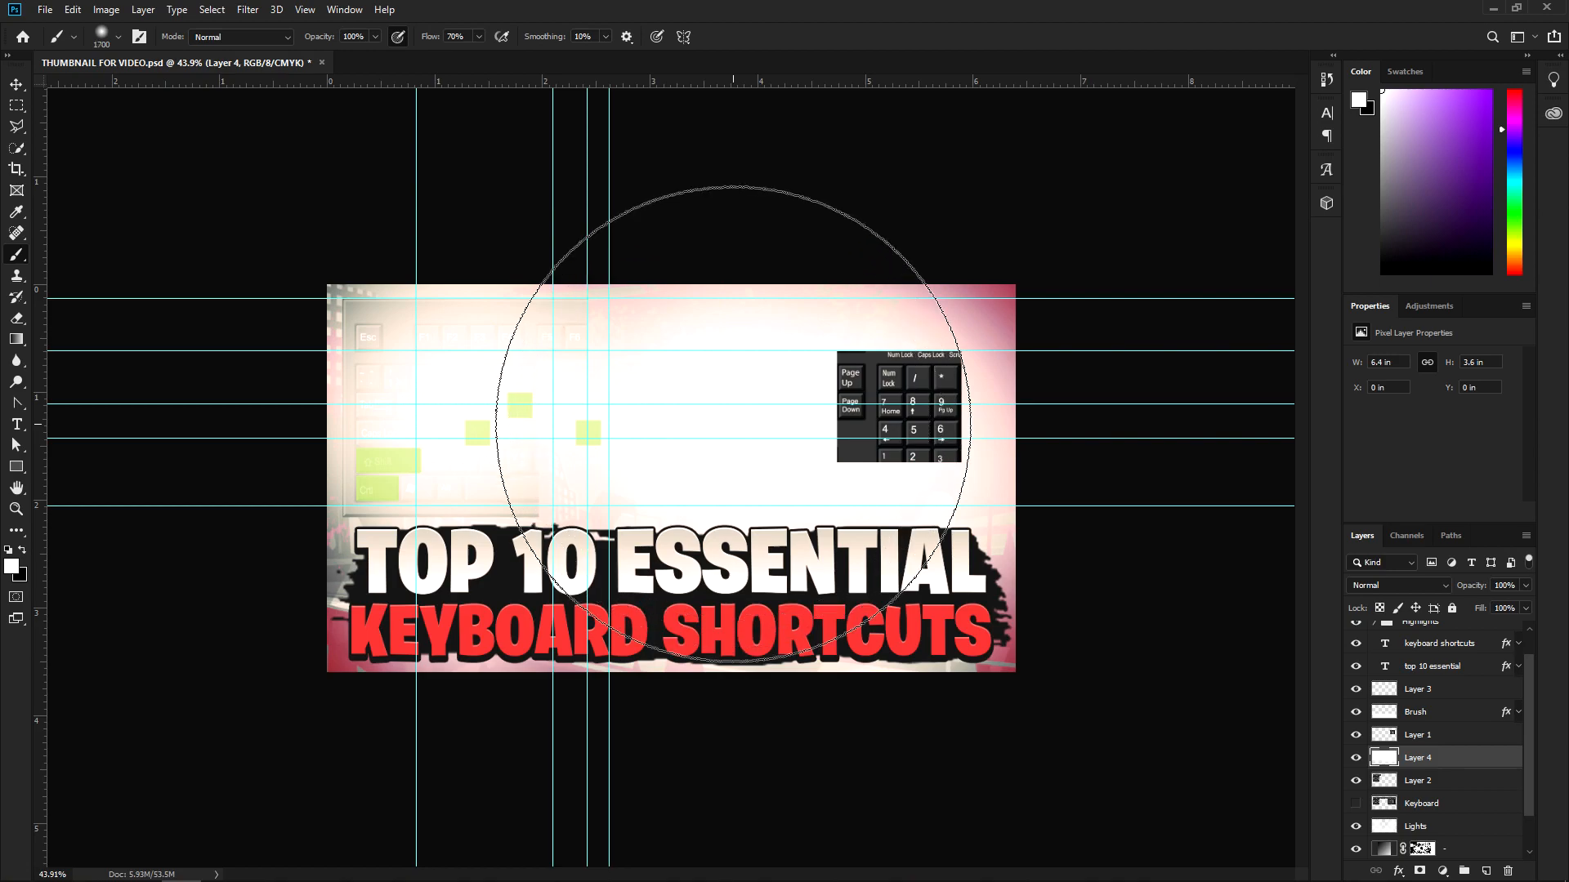
Shrink the brush in increments to 600 px, and enlarge it one increment to 700 px
key(bracketleft)
key(bracketleft)
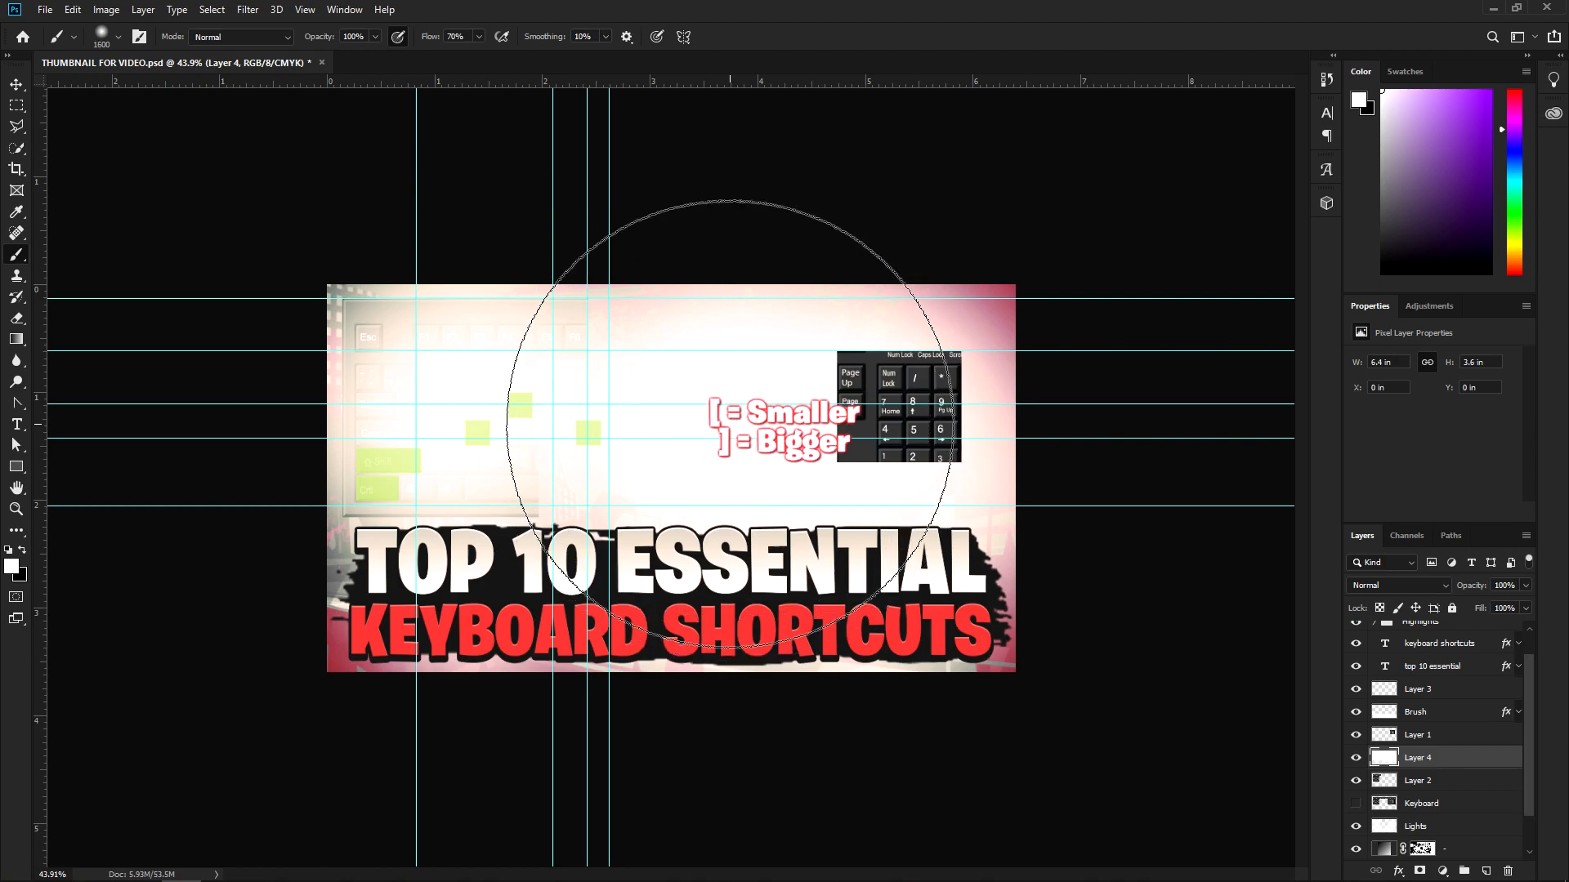
key(bracketleft)
key(bracketleft)
key(bracketleft)
key(bracketleft)
key(bracketleft)
key(bracketleft)
key(bracketleft)
key(bracketleft)
key(bracketleft)
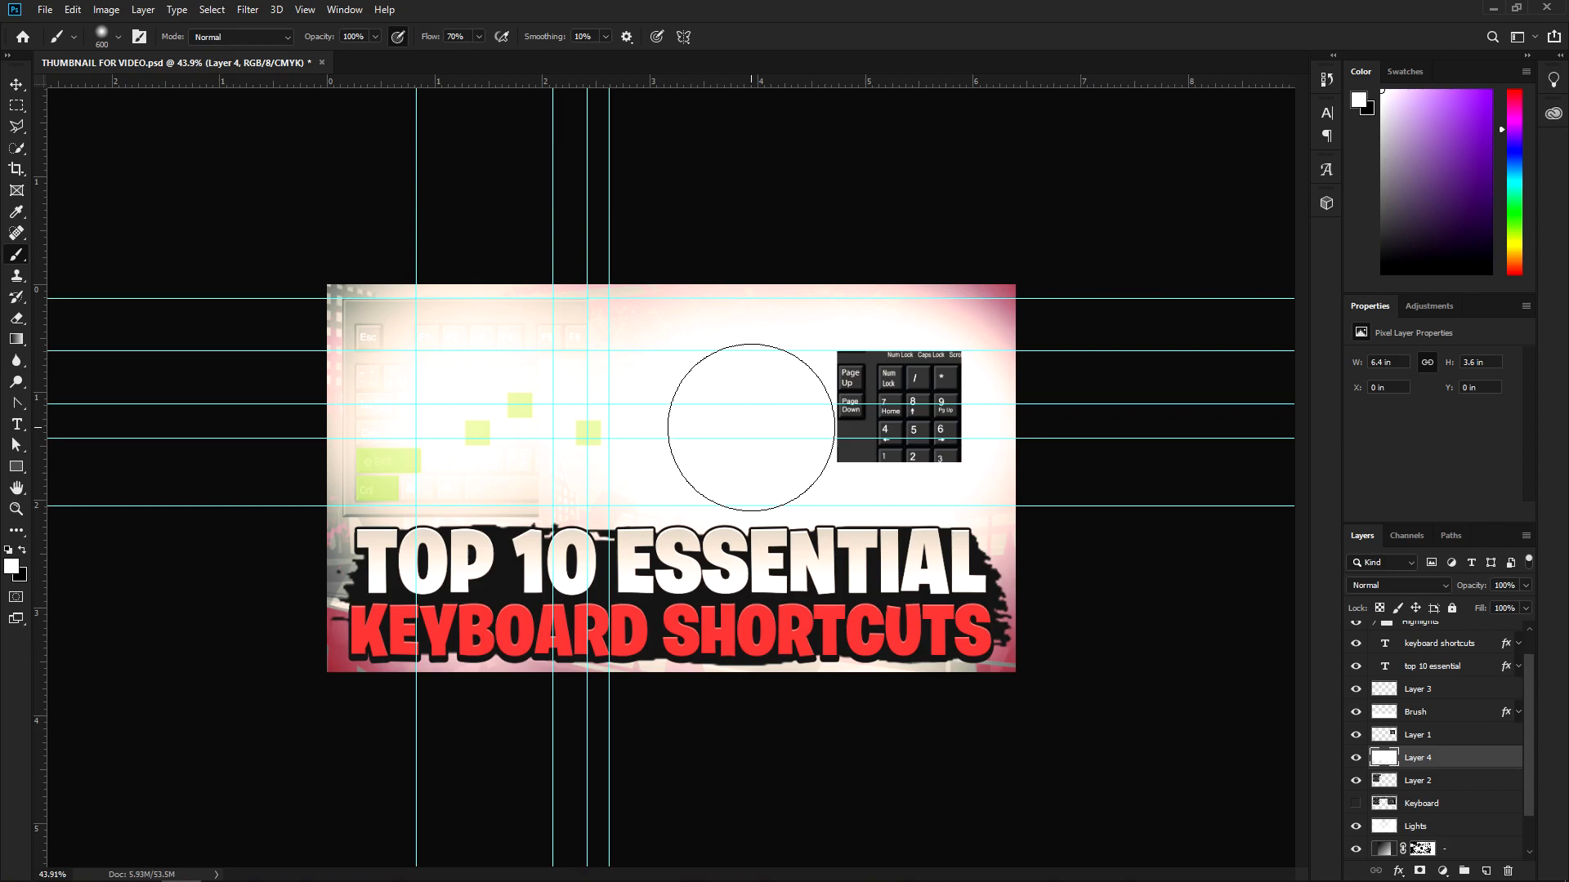
key(bracketright)
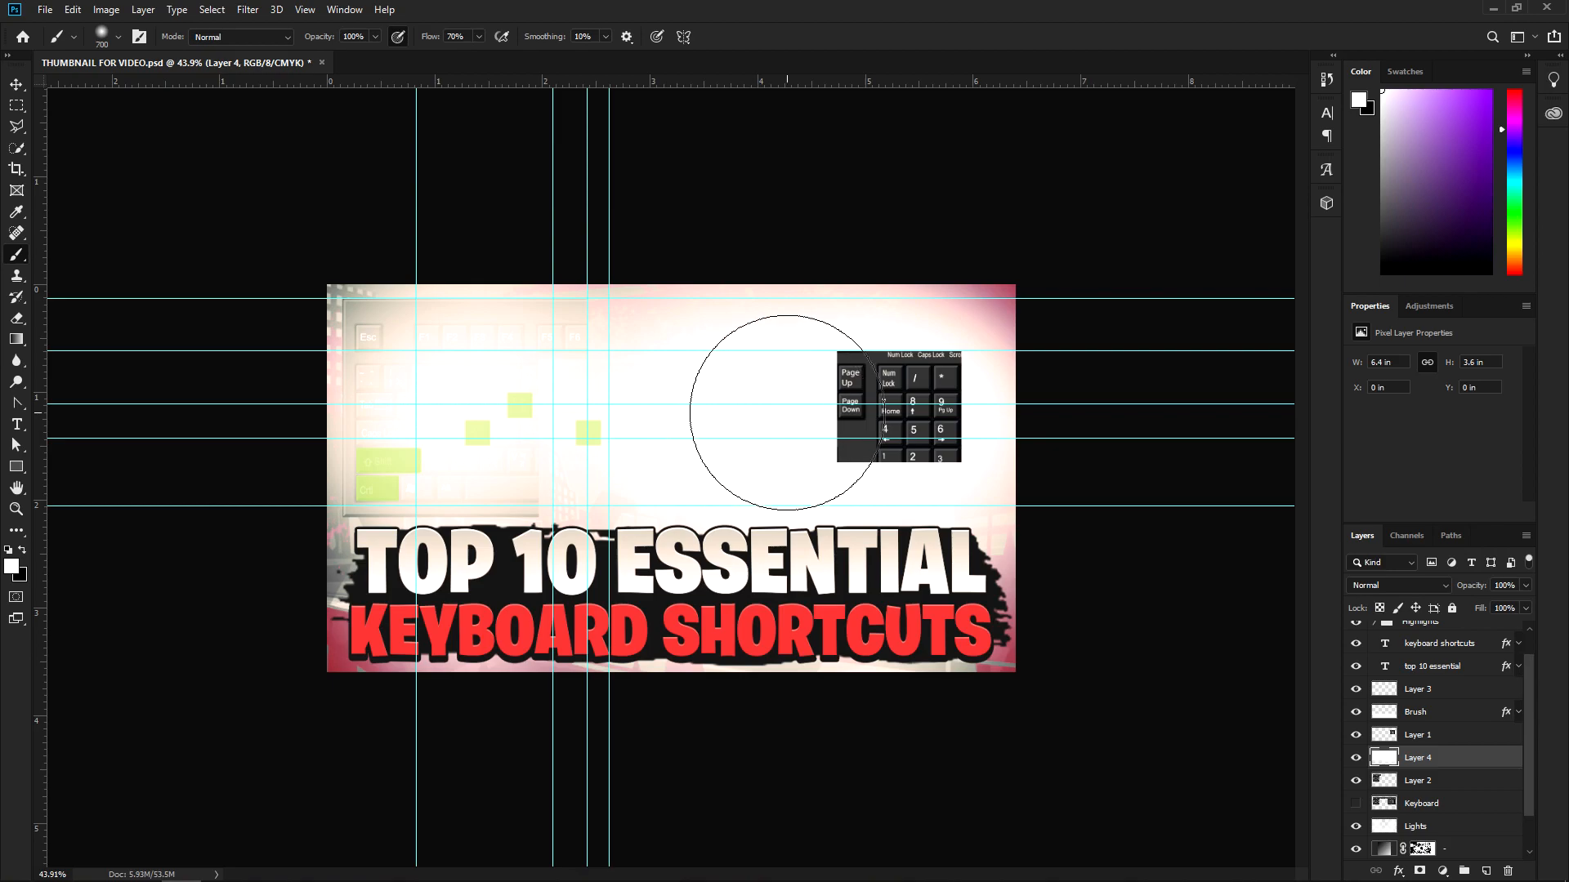